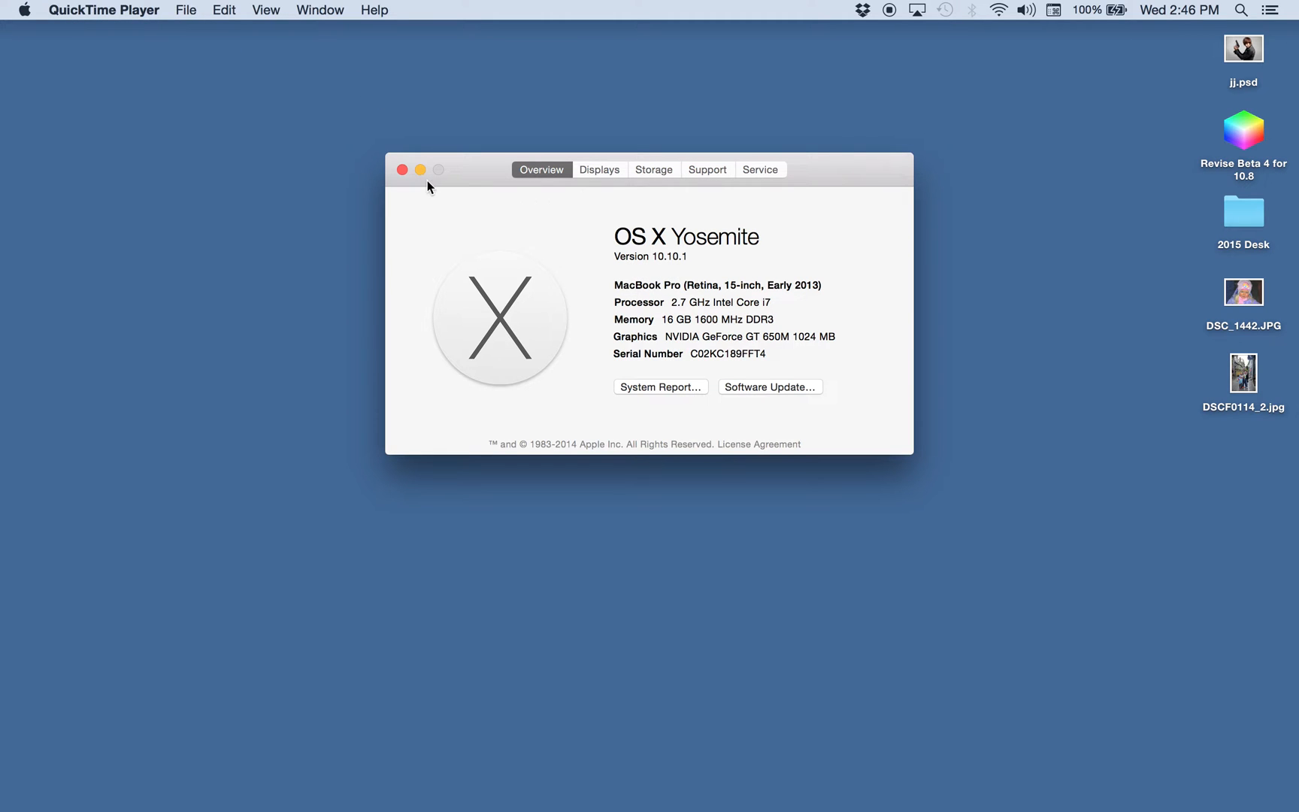
Close the system information window and launch the Revise Beta 4 for 10.8 photo editor from the desktop.
left_click(403, 171)
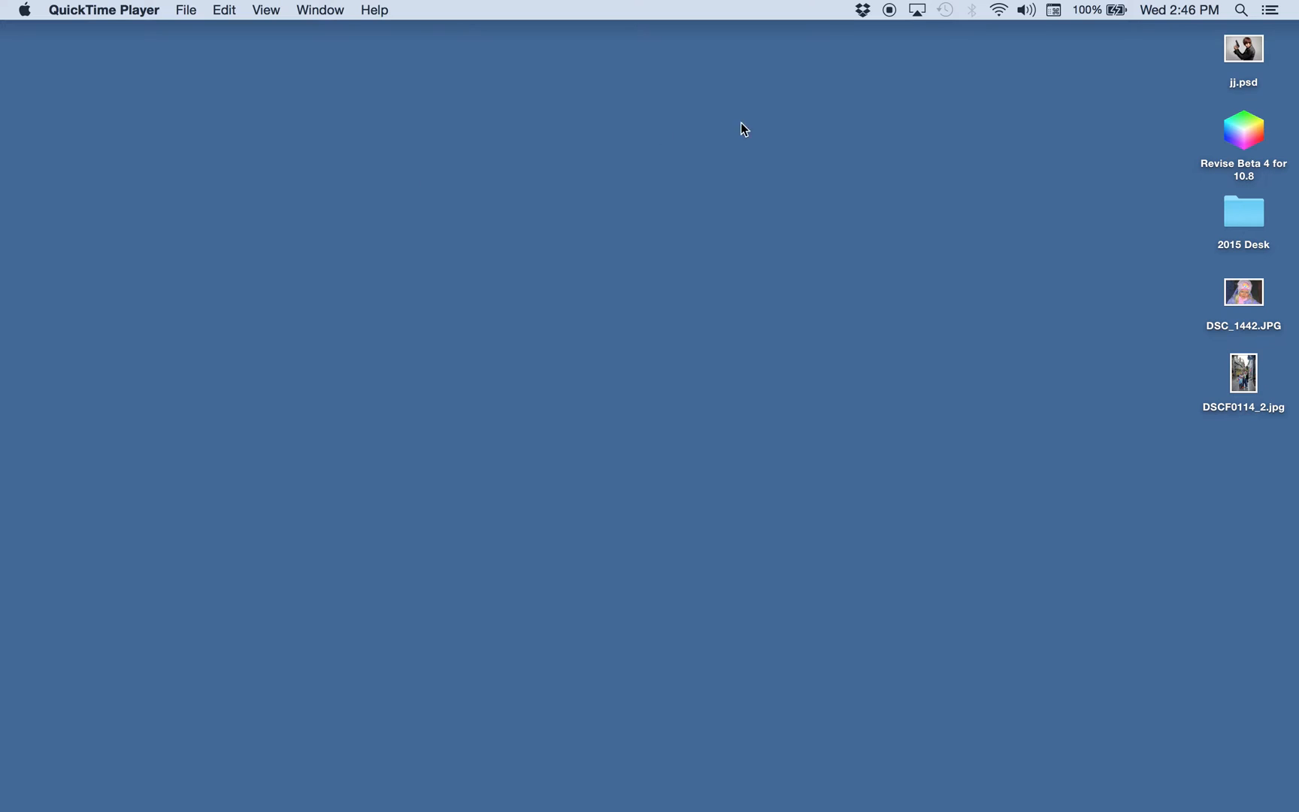
double_click(1246, 133)
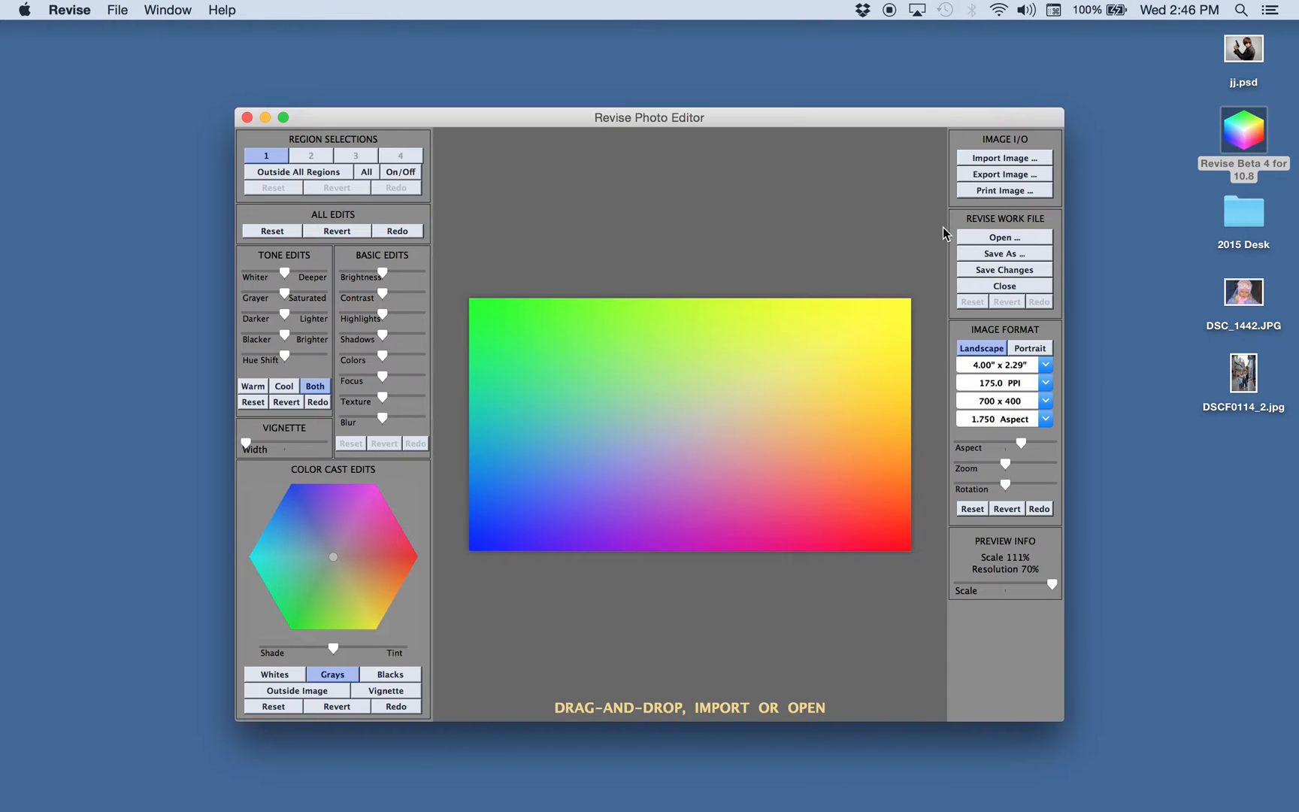
left_click_drag(907, 118, 907, 114)
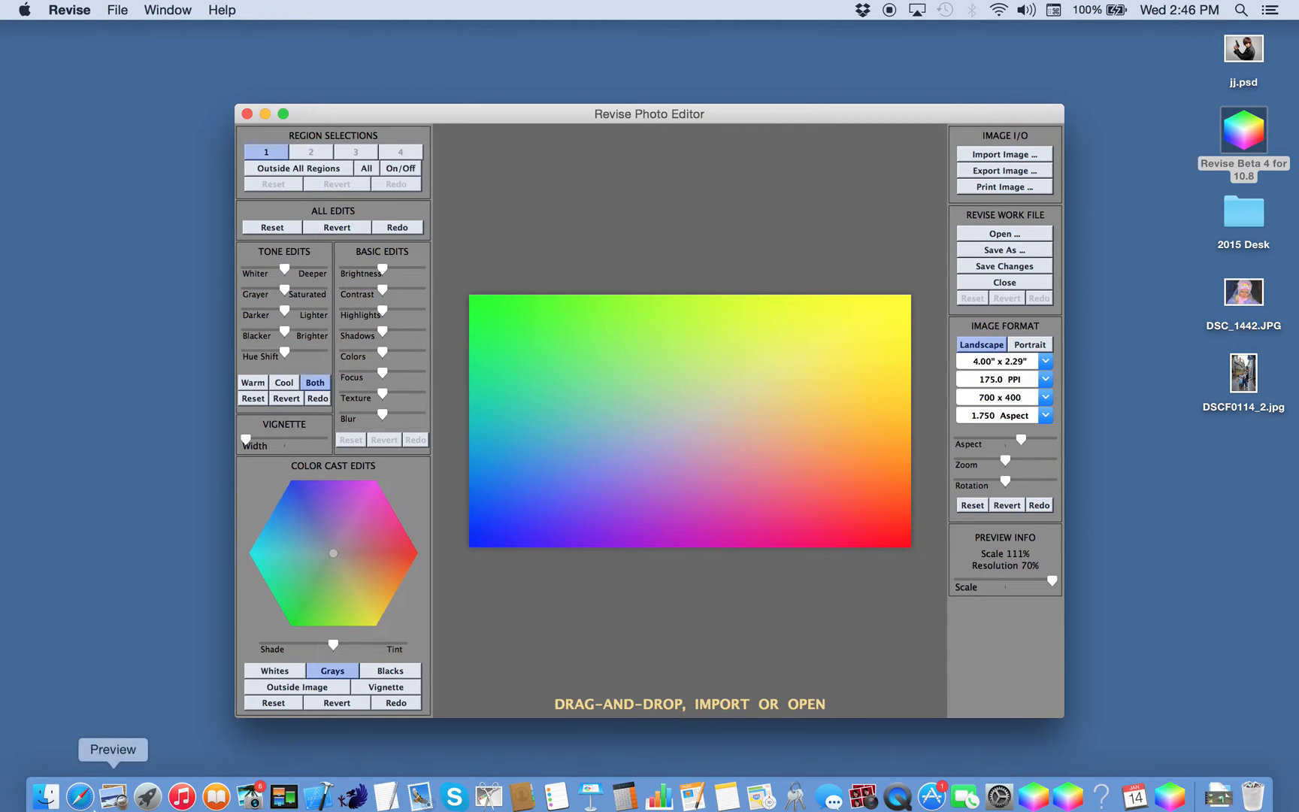
Switch to Safari, go to 4gcolor.com and open the Tone Tutorial from the site's Support page.
left_click(80, 791)
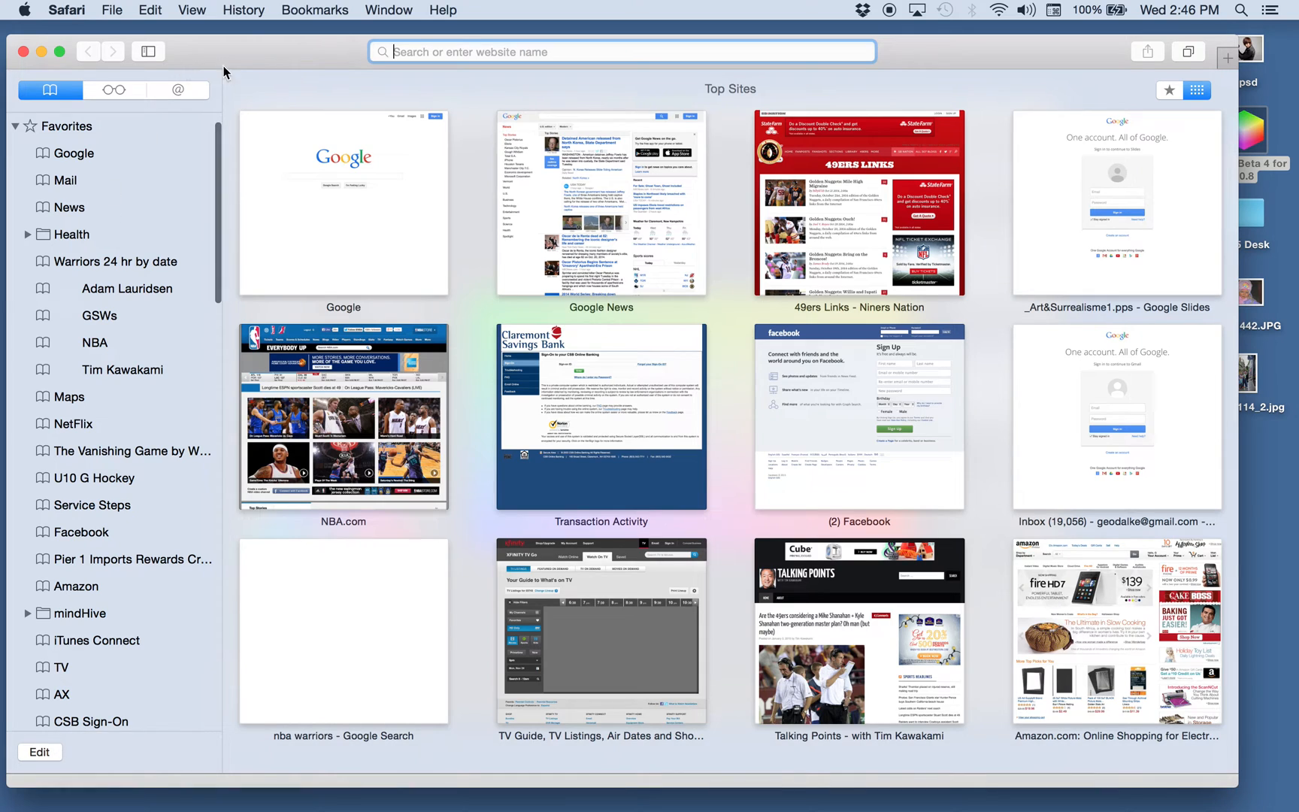
type("4gcolor")
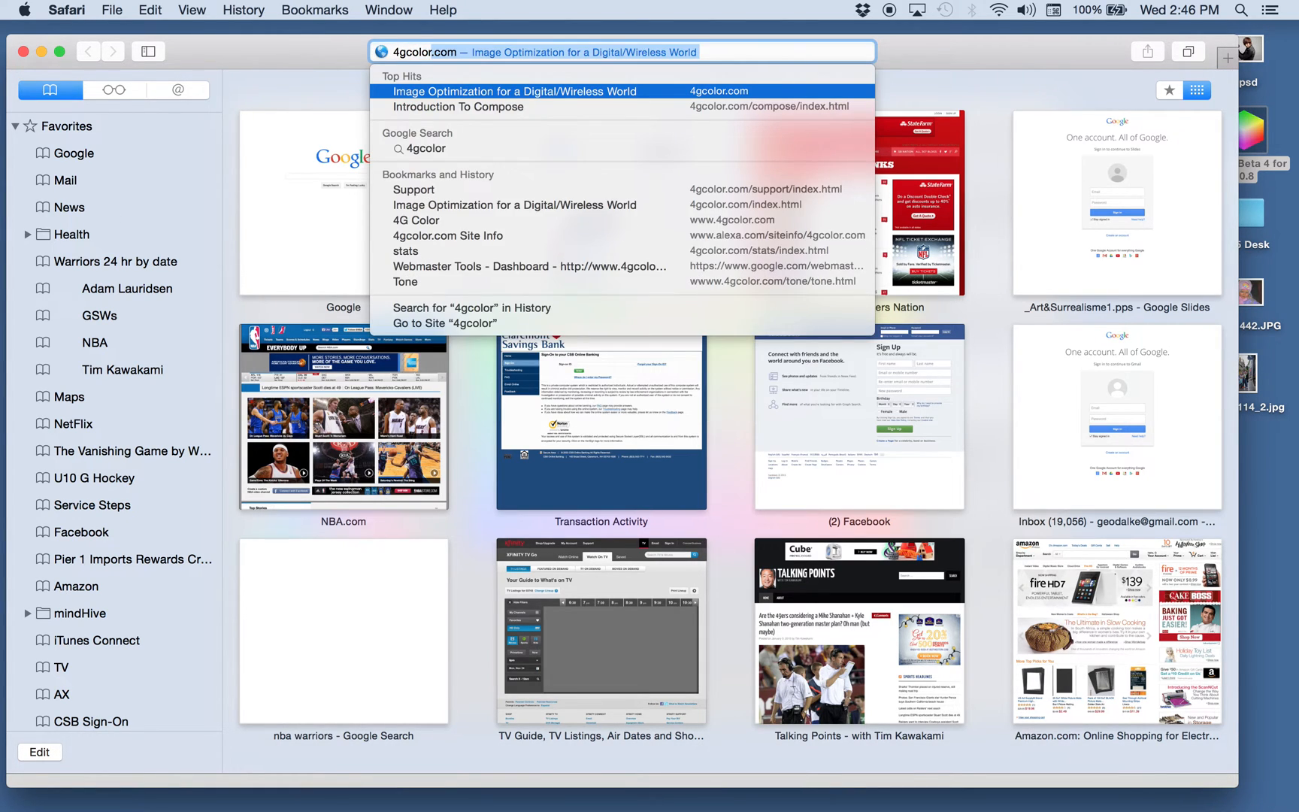
key("Return")
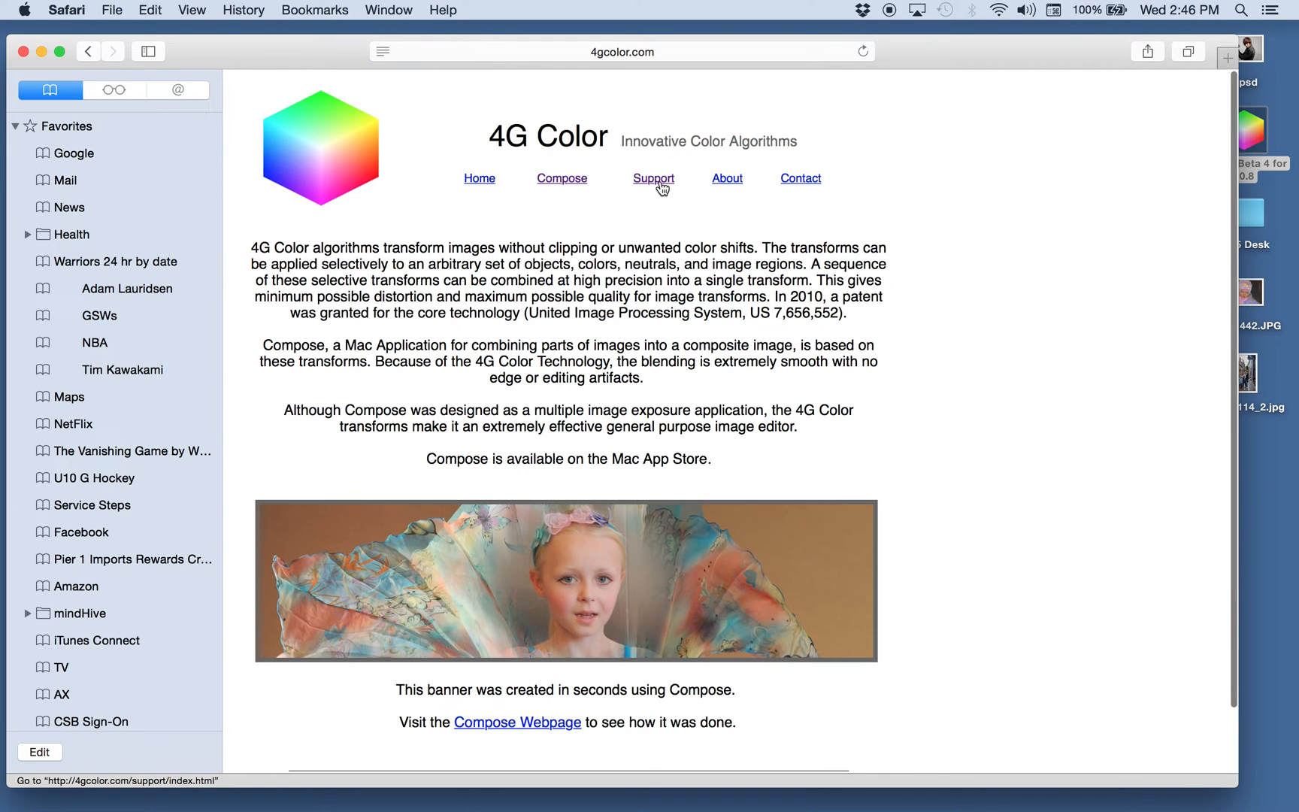
left_click(656, 179)
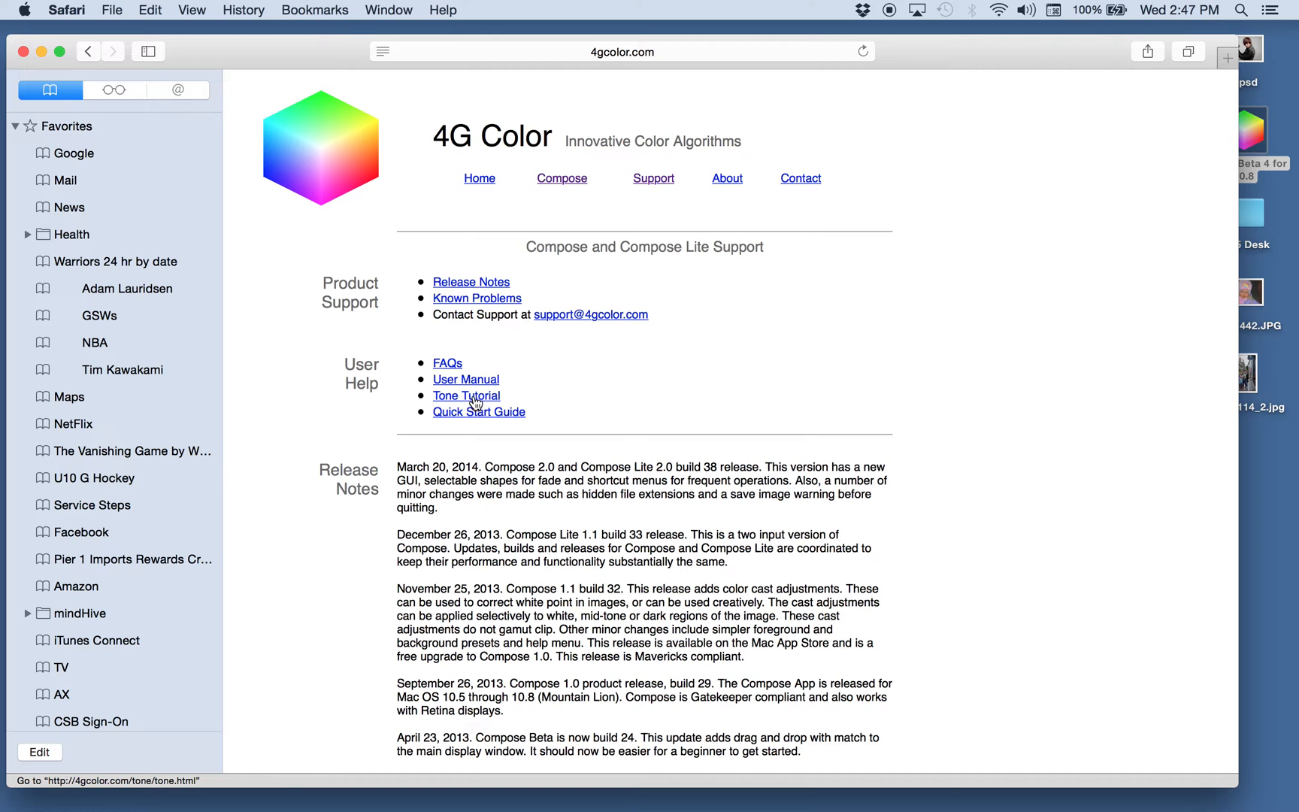
left_click(475, 398)
Examine the tint, shade and tone diagrams and the table of tone-change directions in the Tone Tutorial, and close the Safari window.
scroll(939, 493, "down", 2)
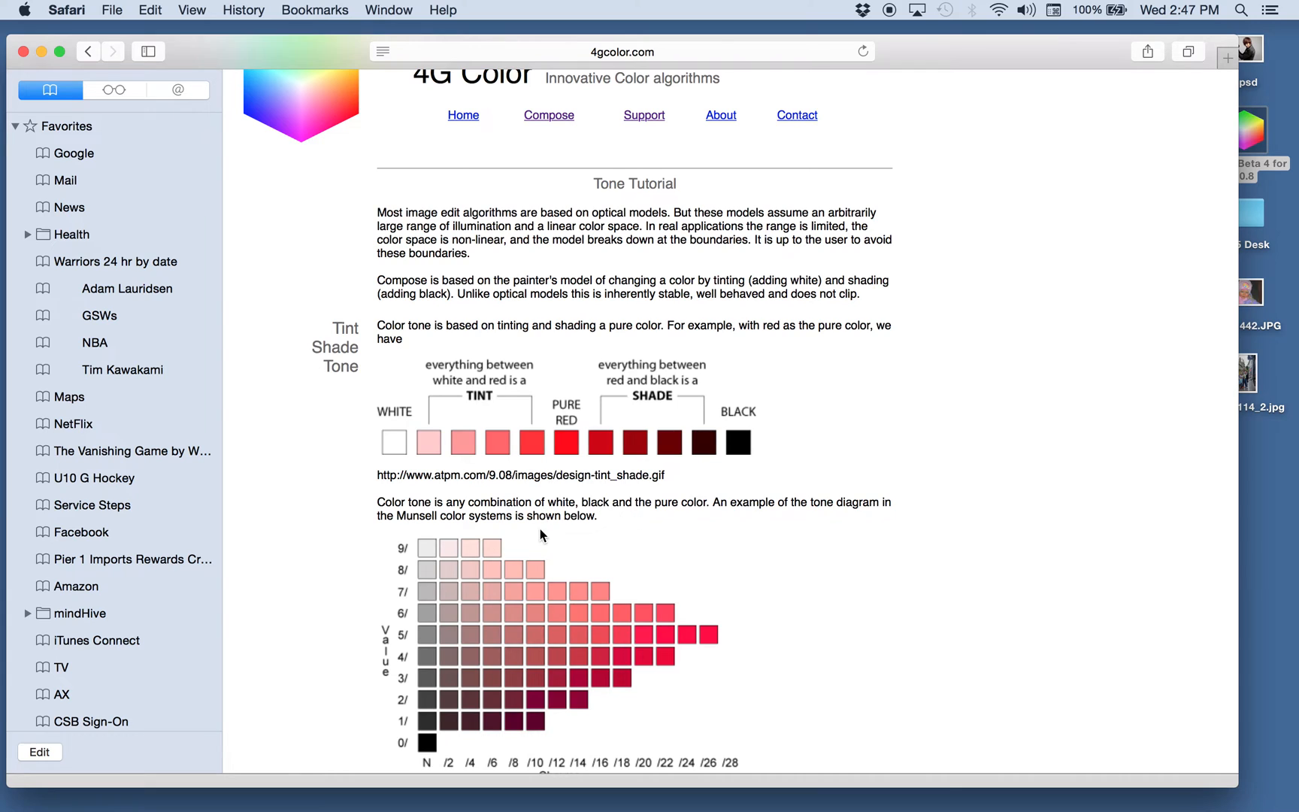
scroll(539, 534, "down", 1)
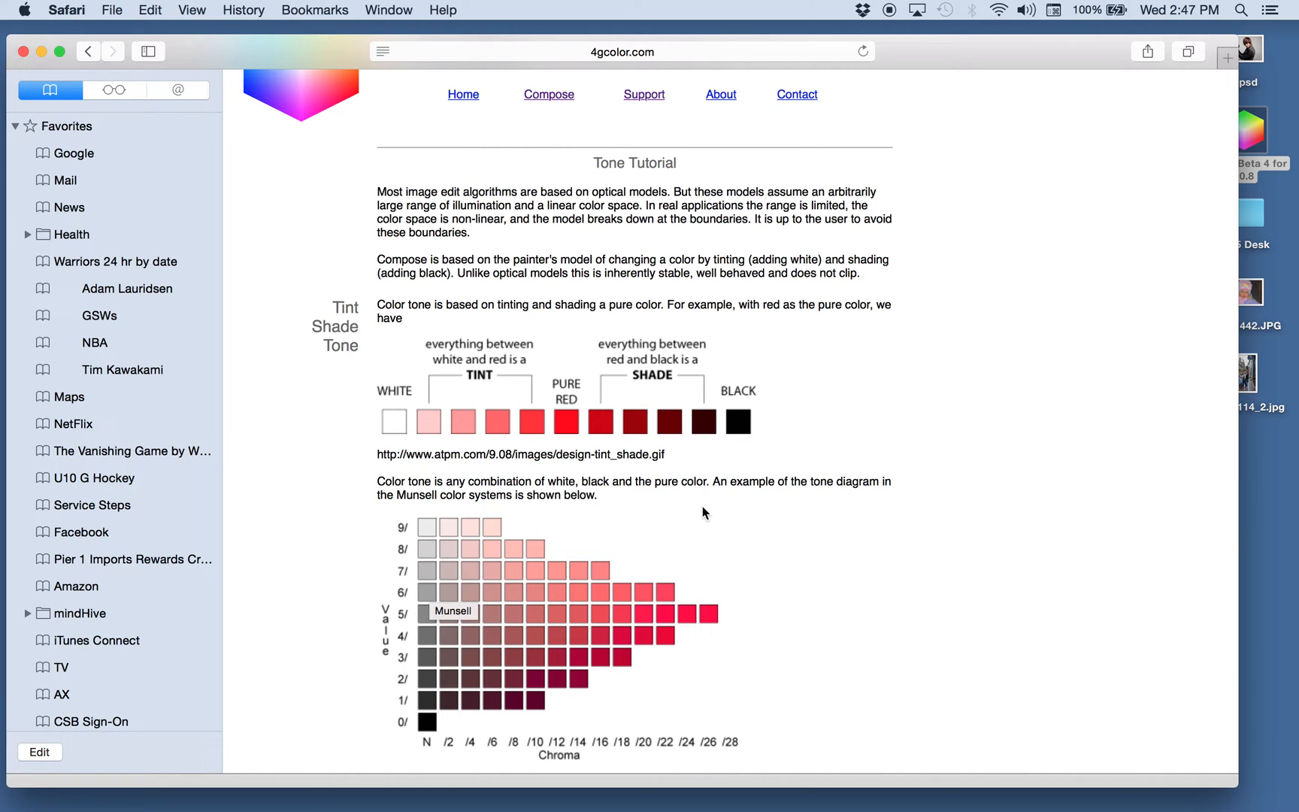
scroll(606, 570, "down", 3)
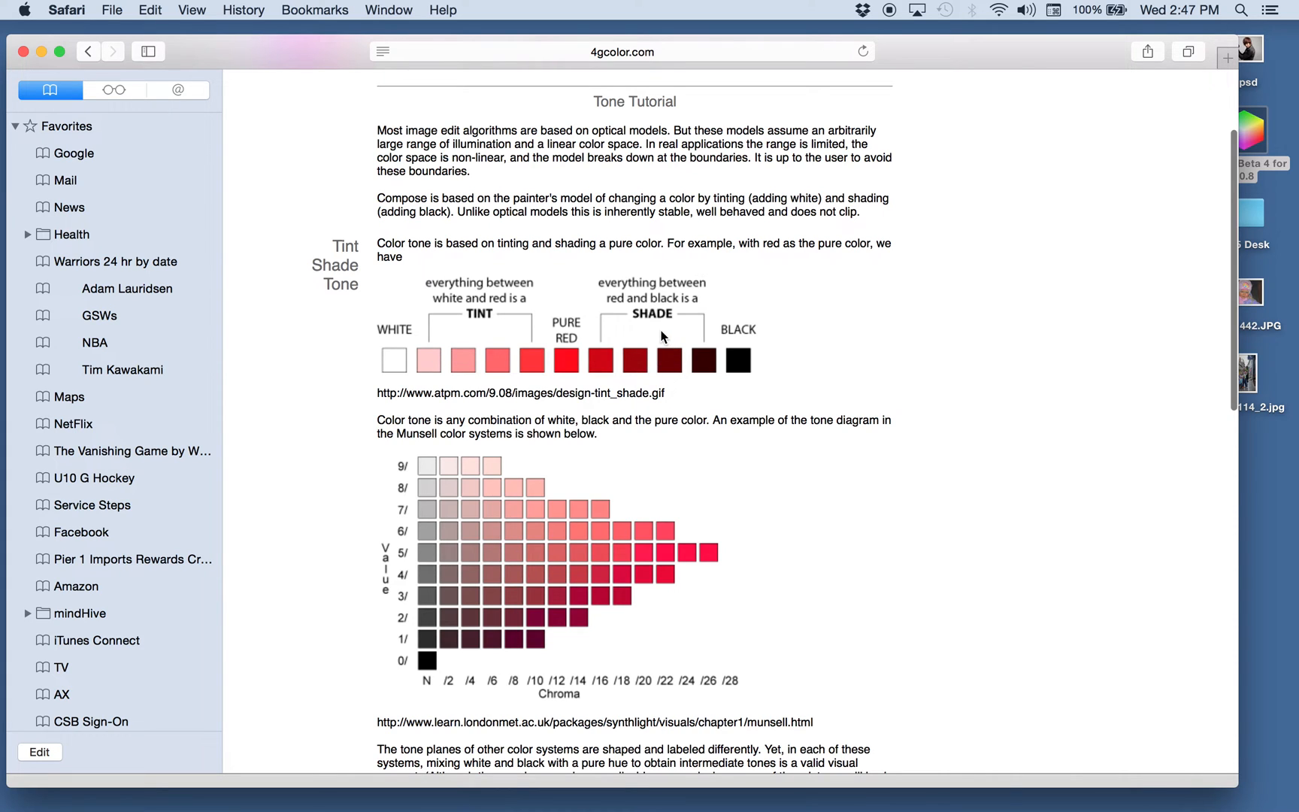
scroll(676, 451, "down", 1)
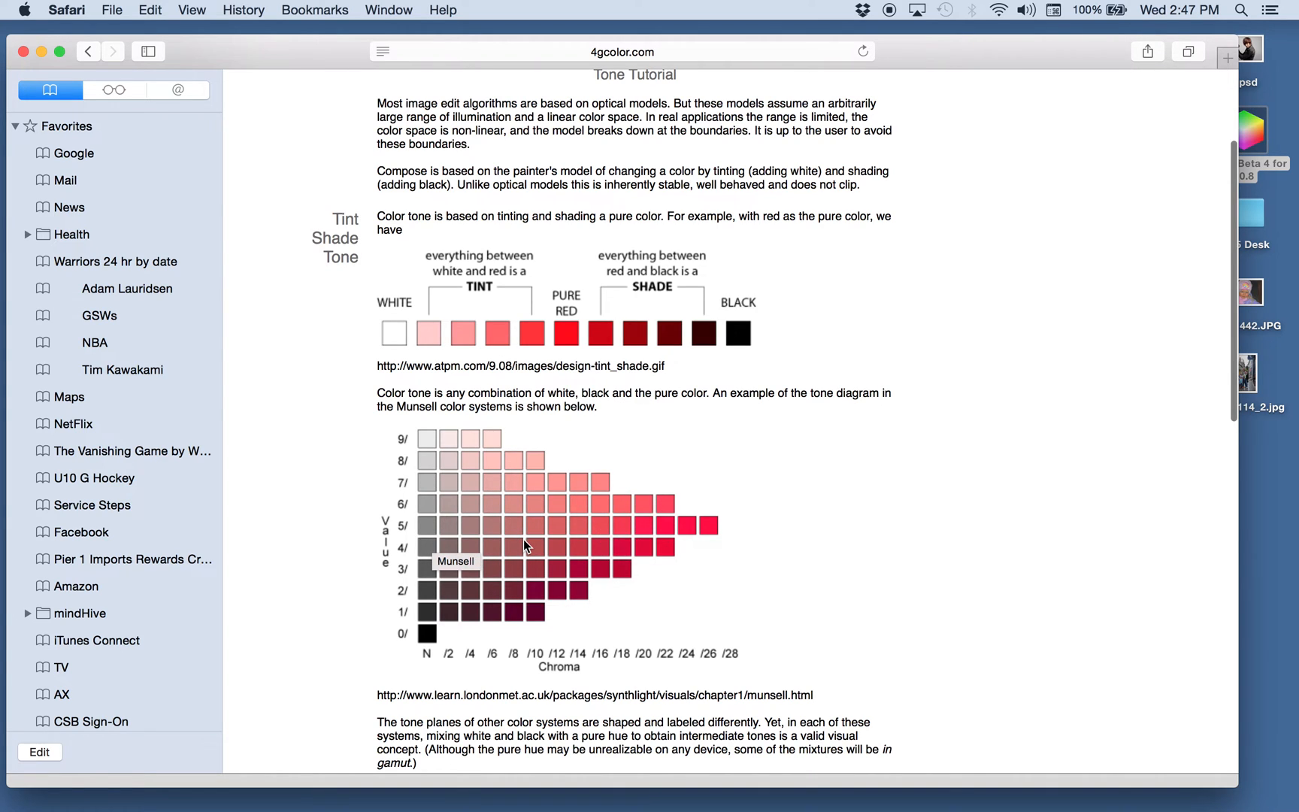
scroll(490, 522, "down", 1)
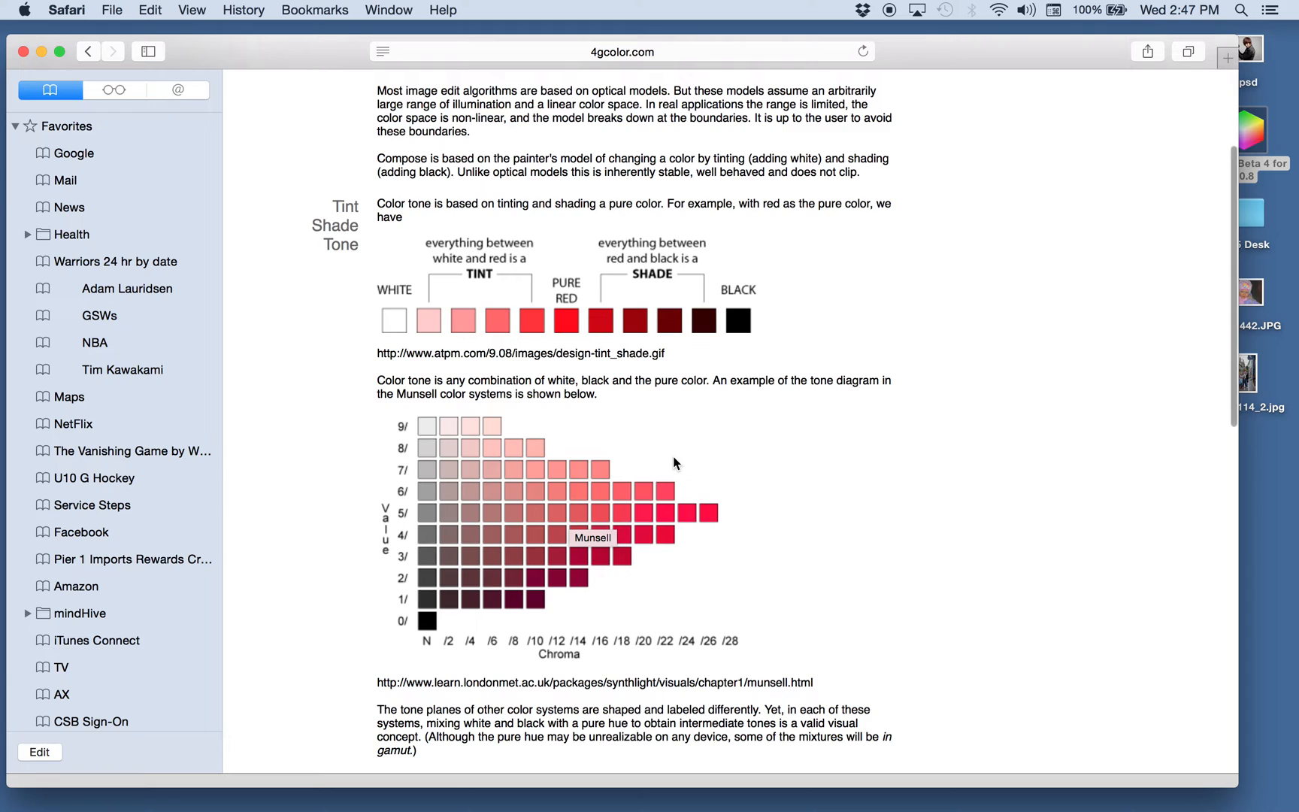
scroll(671, 464, "down", 1)
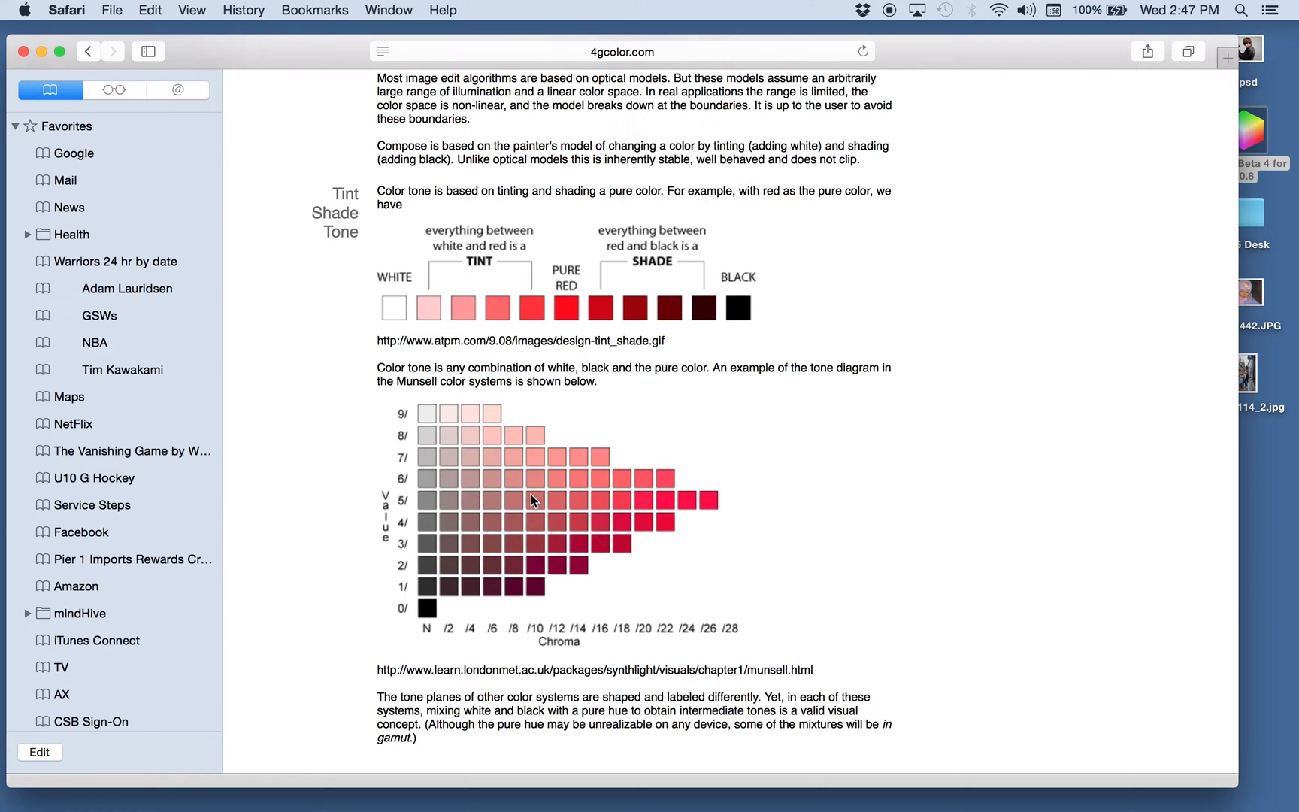
scroll(724, 502, "down", 3)
scroll(724, 502, "down", 3)
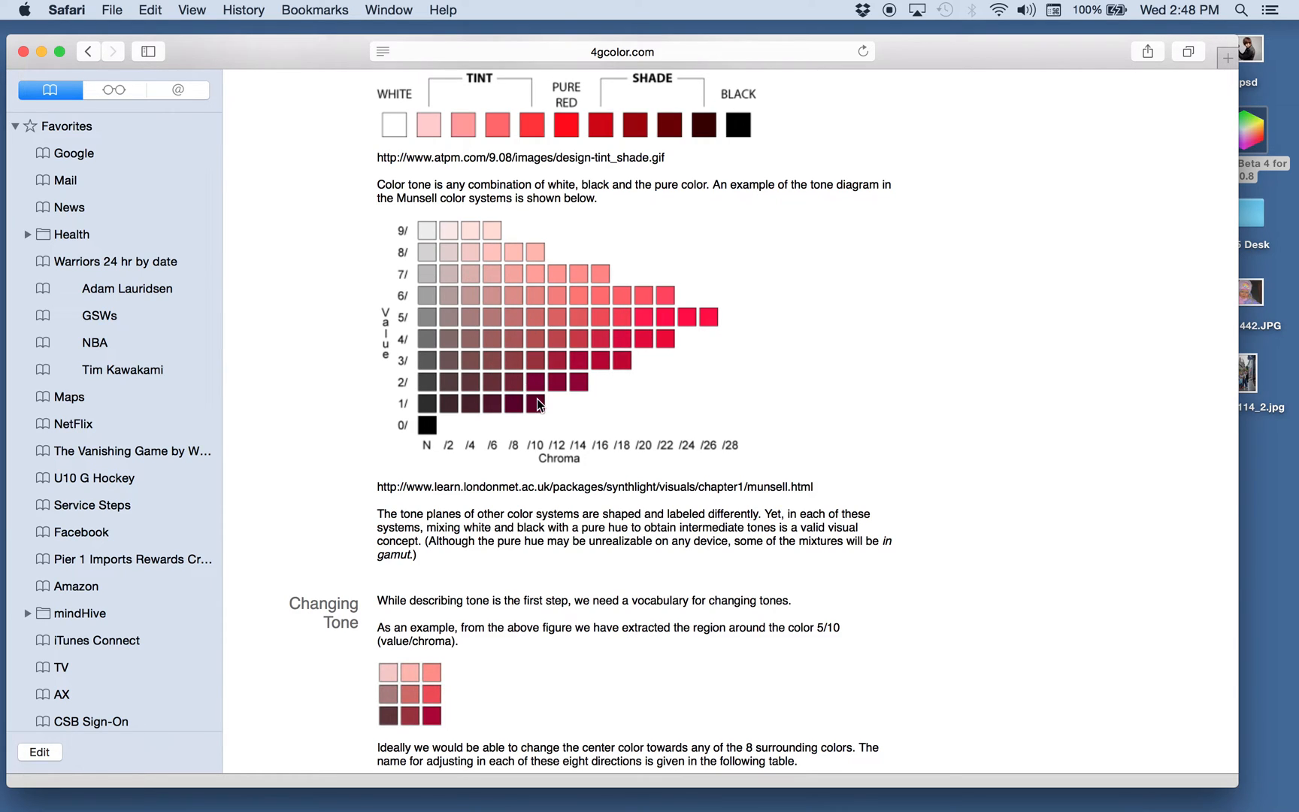
scroll(538, 404, "down", 2)
scroll(560, 381, "down", 6)
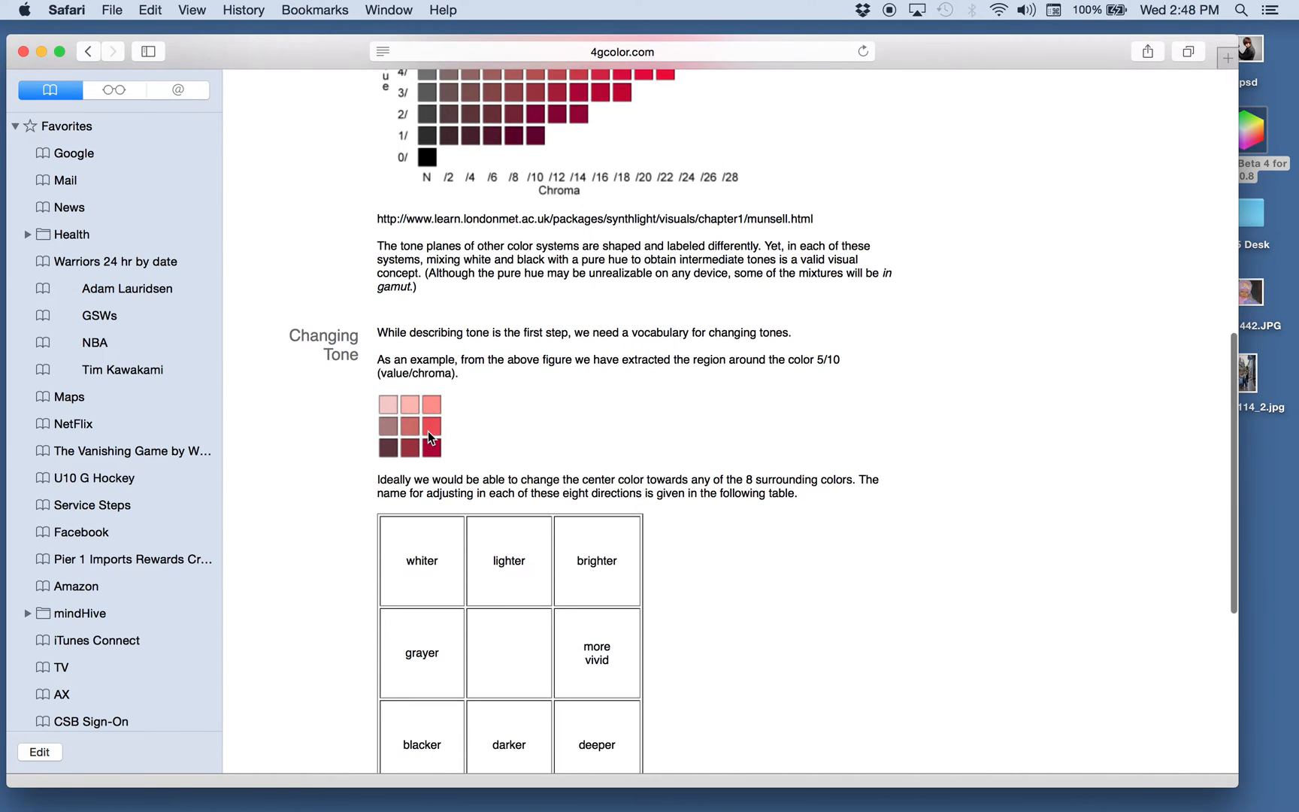
scroll(505, 436, "down", 1)
scroll(505, 437, "down", 1)
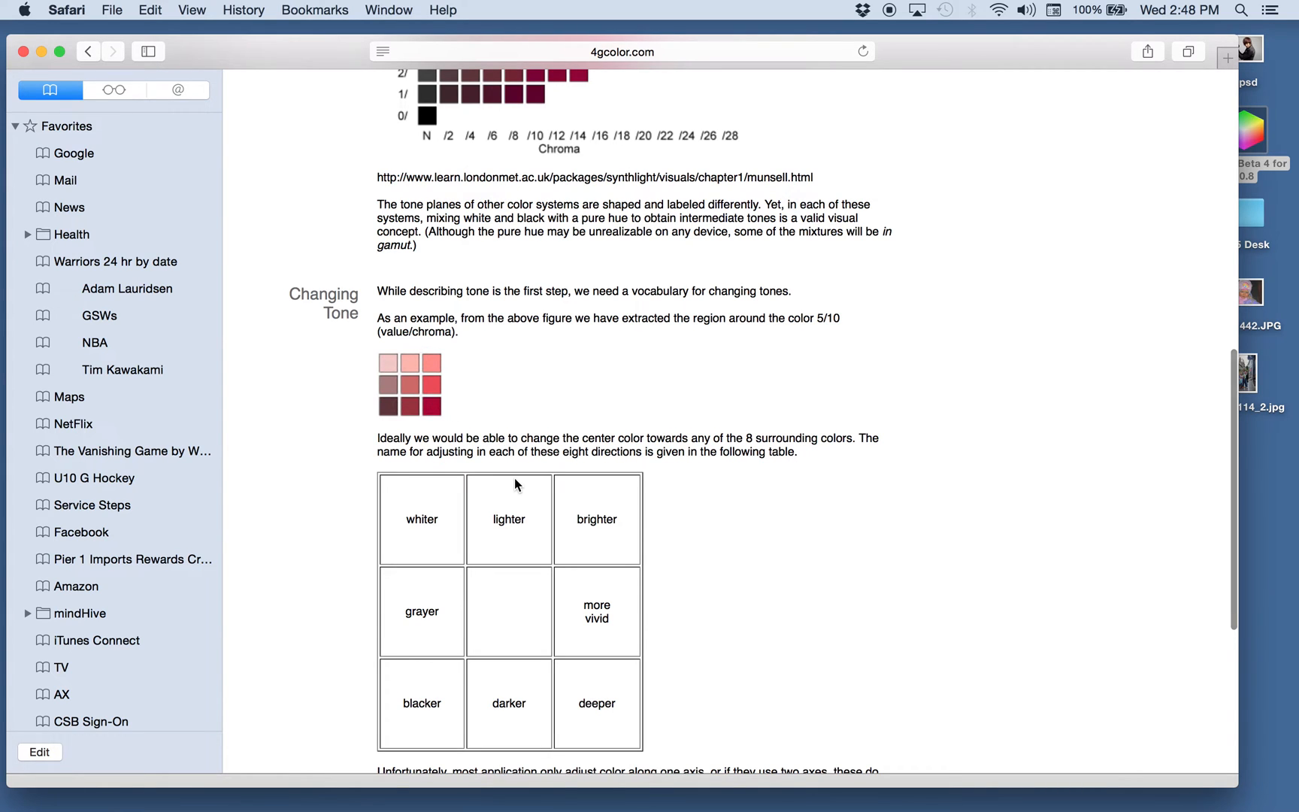
scroll(517, 485, "down", 1)
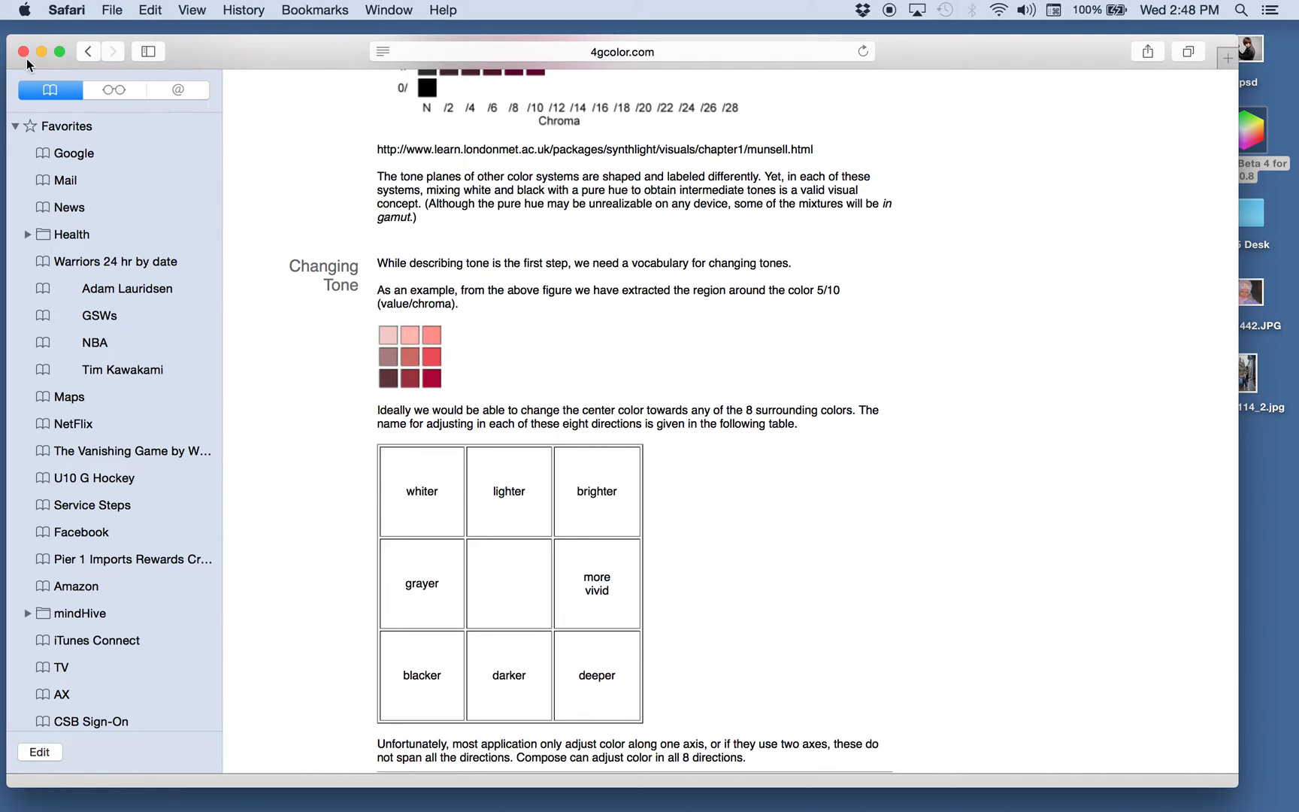
left_click(24, 52)
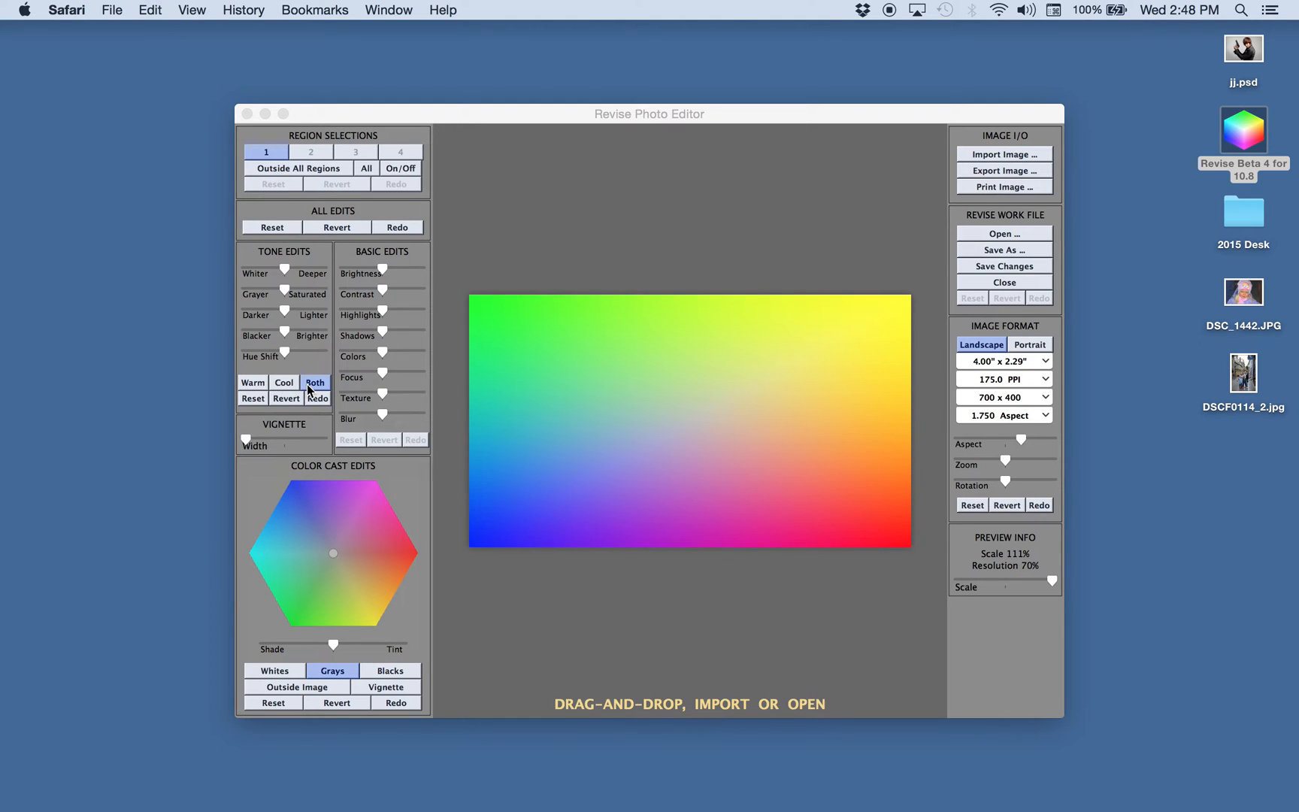
Load DSC_1442.JPG from the desktop into the Revise Photo Editor and reposition the editor window.
left_click_drag(808, 109, 822, 110)
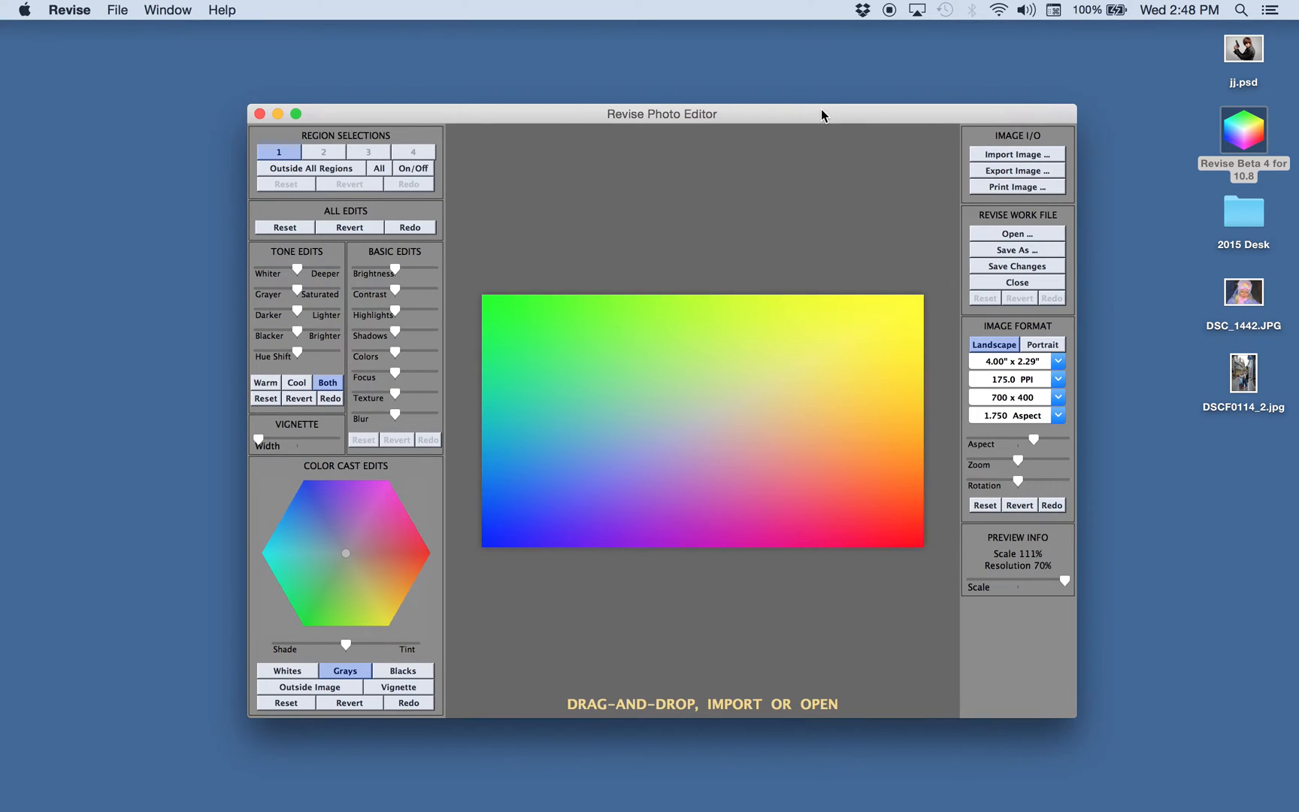
left_click_drag(1243, 294, 620, 436)
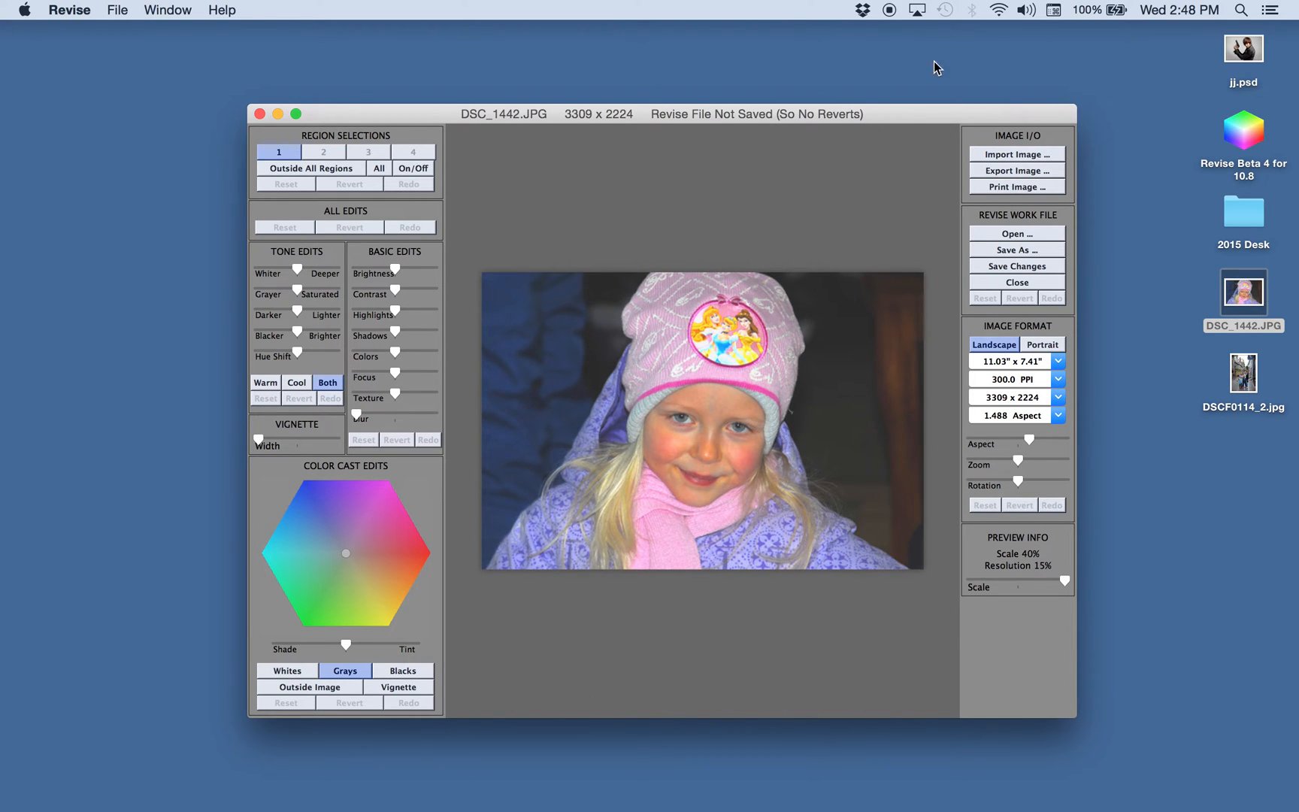
left_click_drag(936, 118, 977, 61)
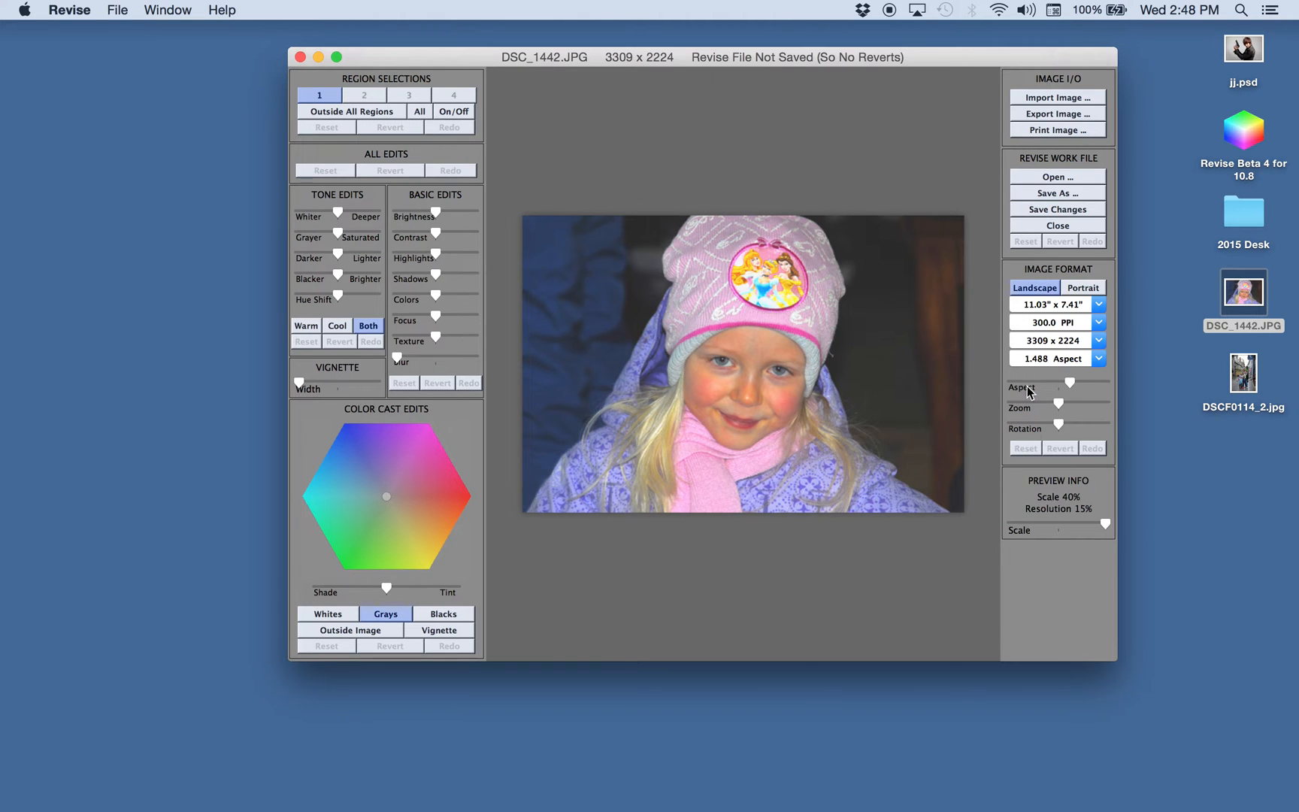
left_click_drag(986, 58, 993, 58)
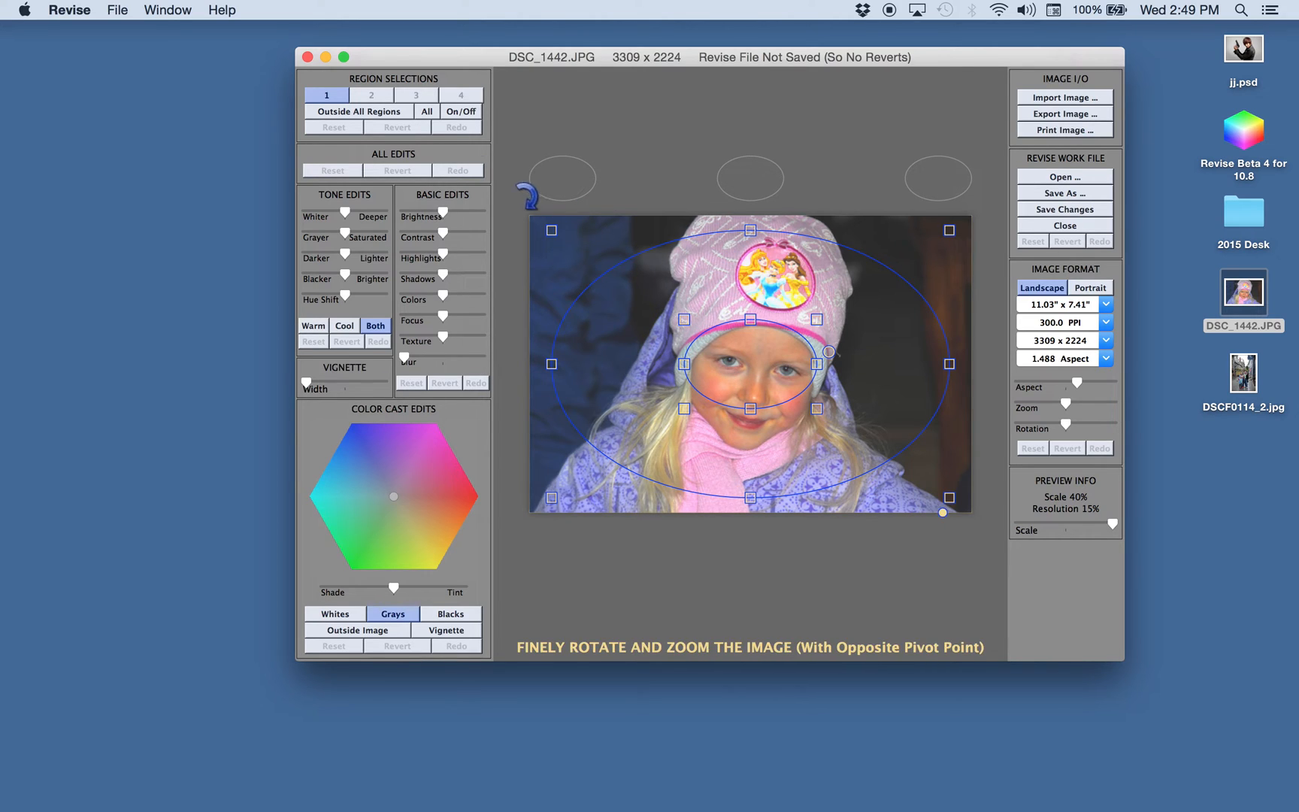
Select all edit regions and move region 1 off the photo, above its upper edge.
left_click(425, 111)
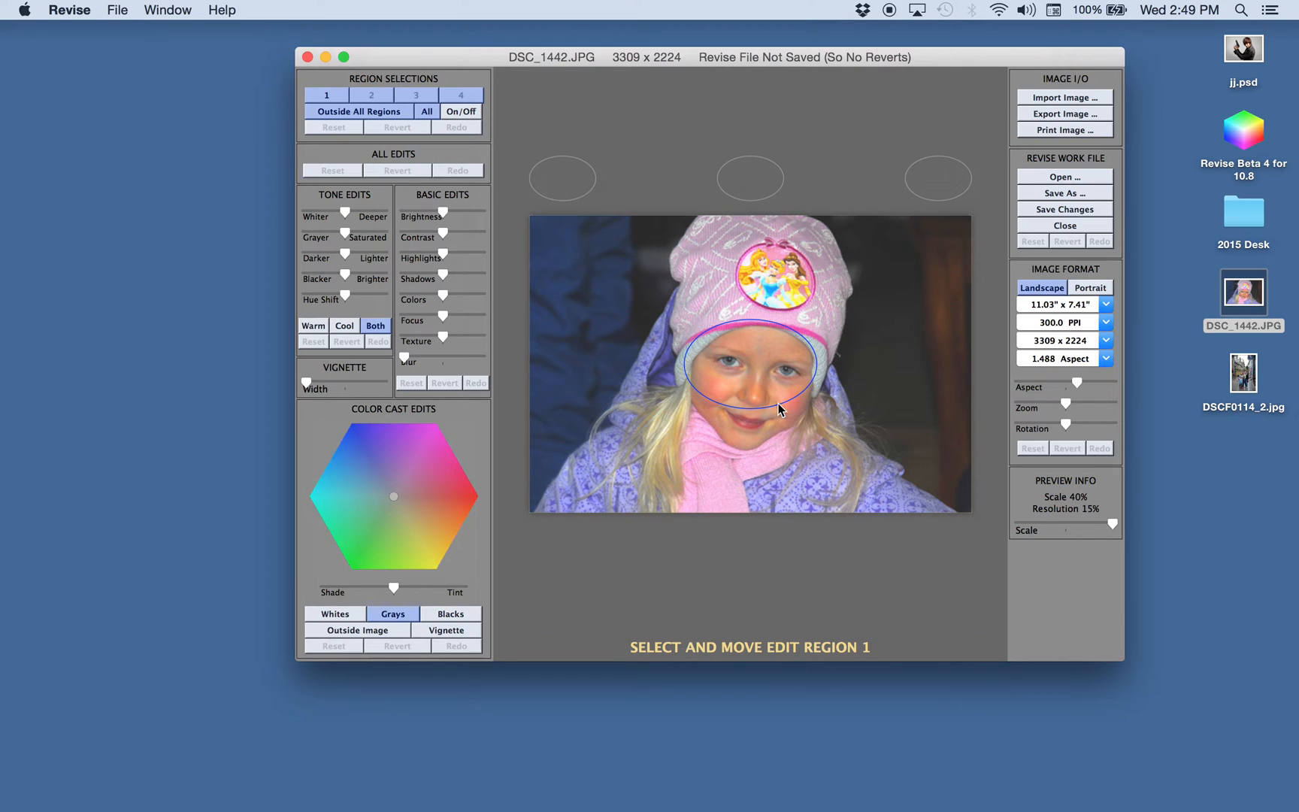
left_click_drag(778, 384, 870, 145)
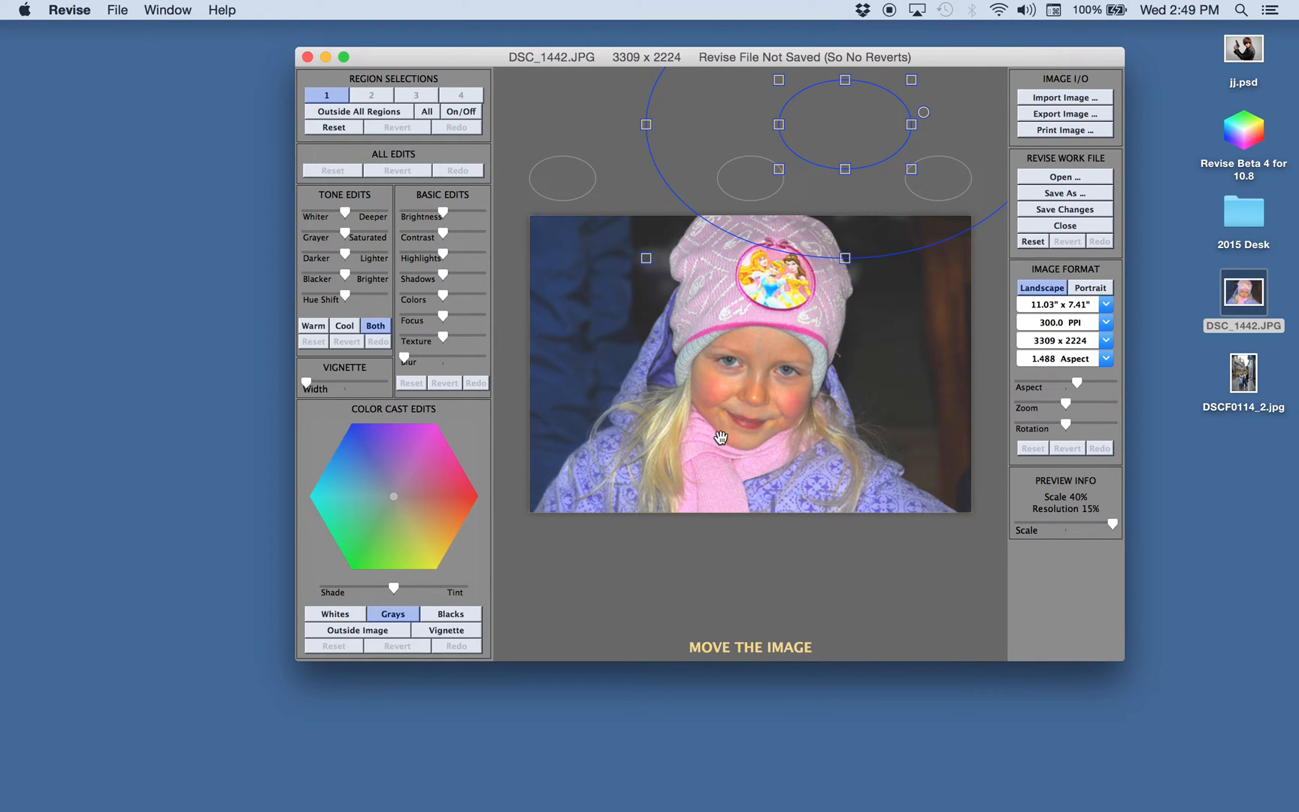
With all regions selected, raise the photo's Brightness, Contrast, Highlights, Shadows, Colors and Focus.
left_click_drag(442, 217, 445, 218)
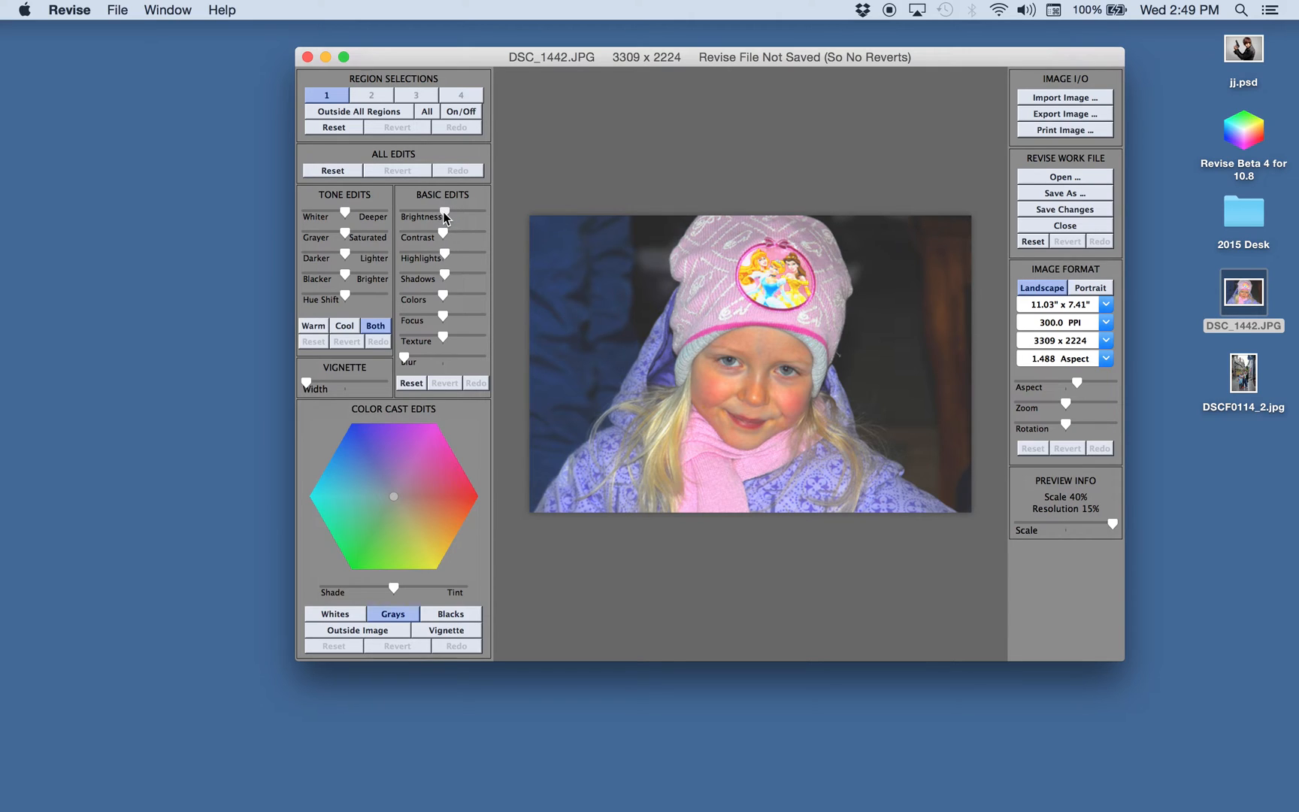
left_click(432, 116)
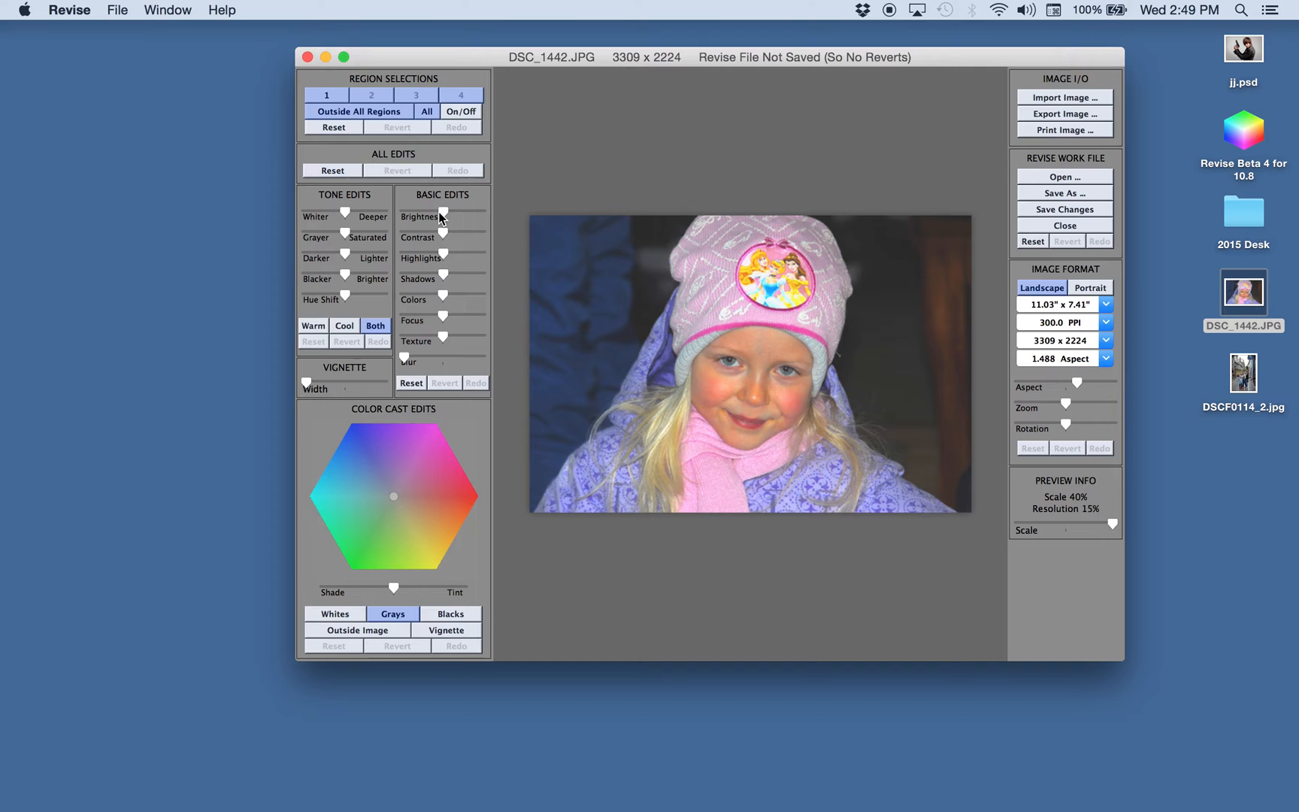
left_click_drag(441, 211, 447, 300)
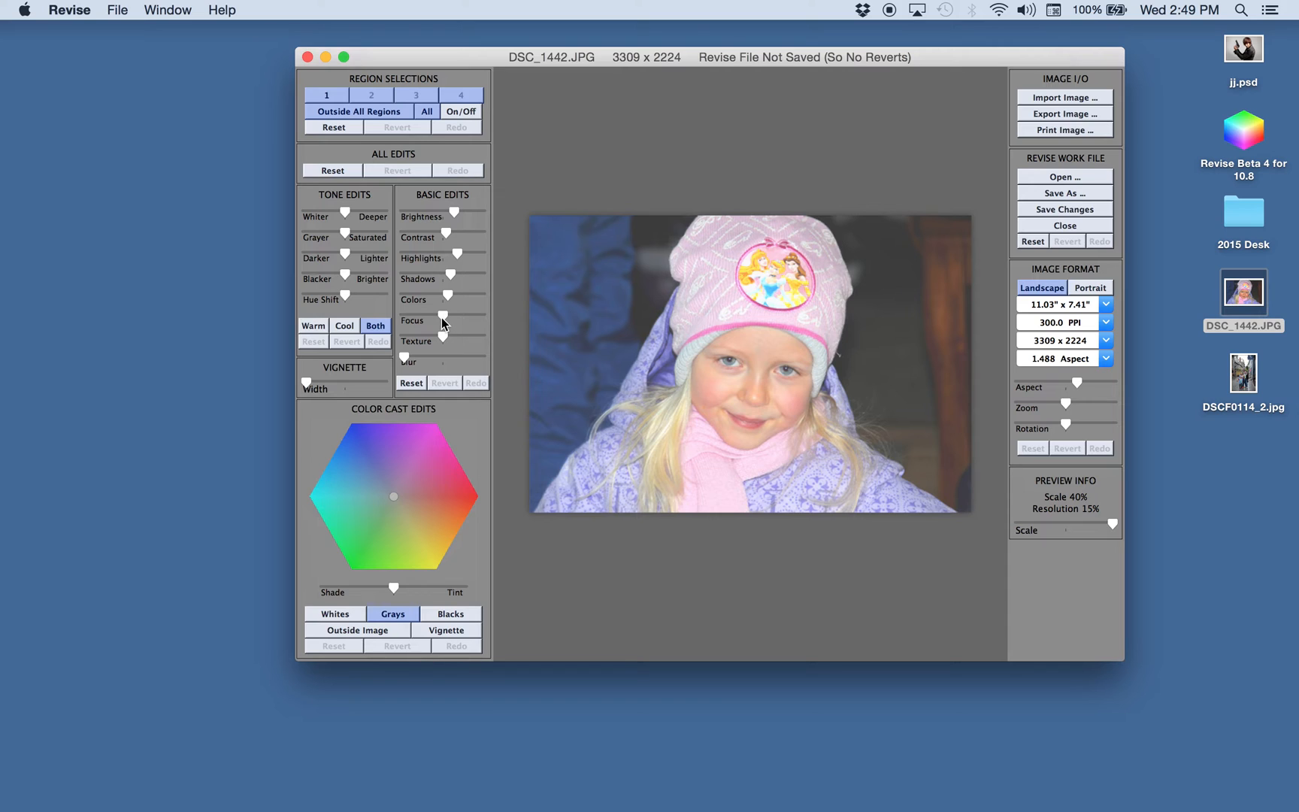
left_click_drag(442, 323, 461, 323)
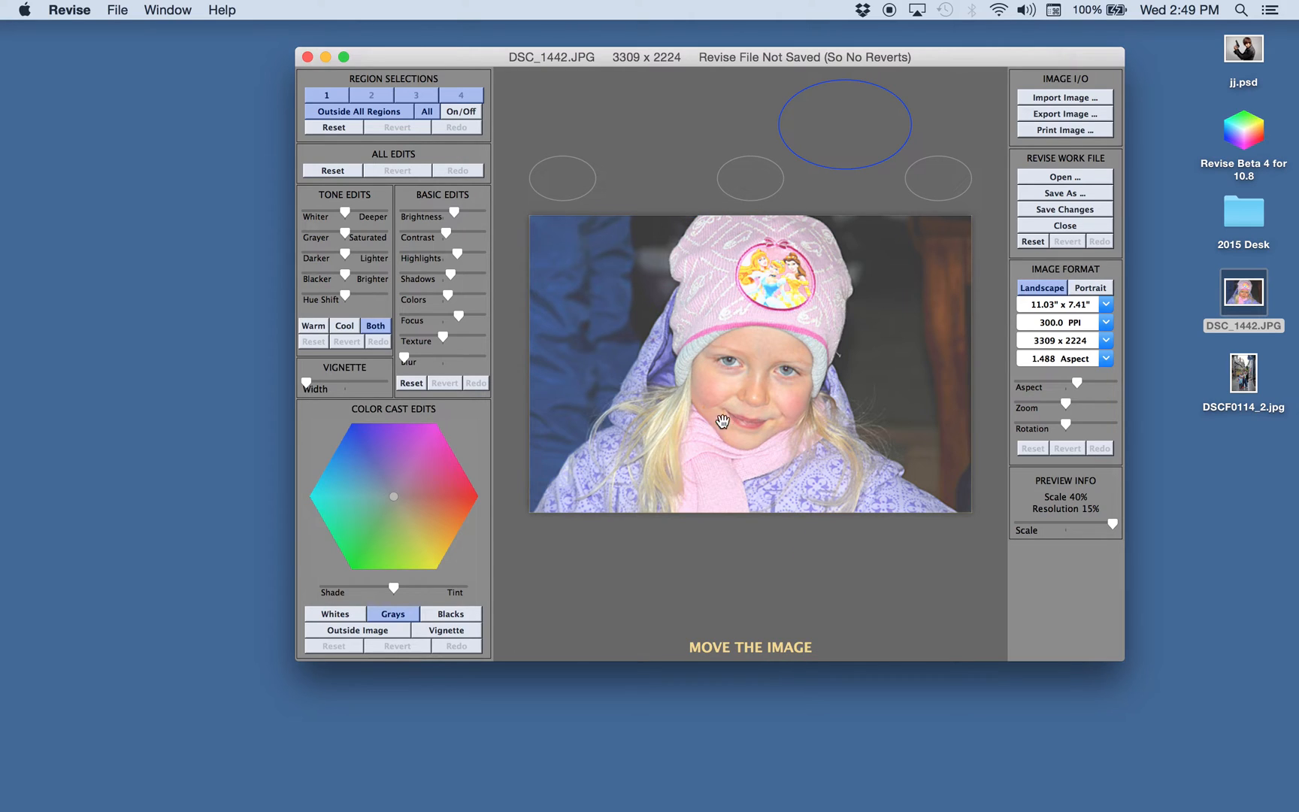
Set the image format to Portrait, and enlarge and reposition the photo until it fills the frame.
left_click(1098, 288)
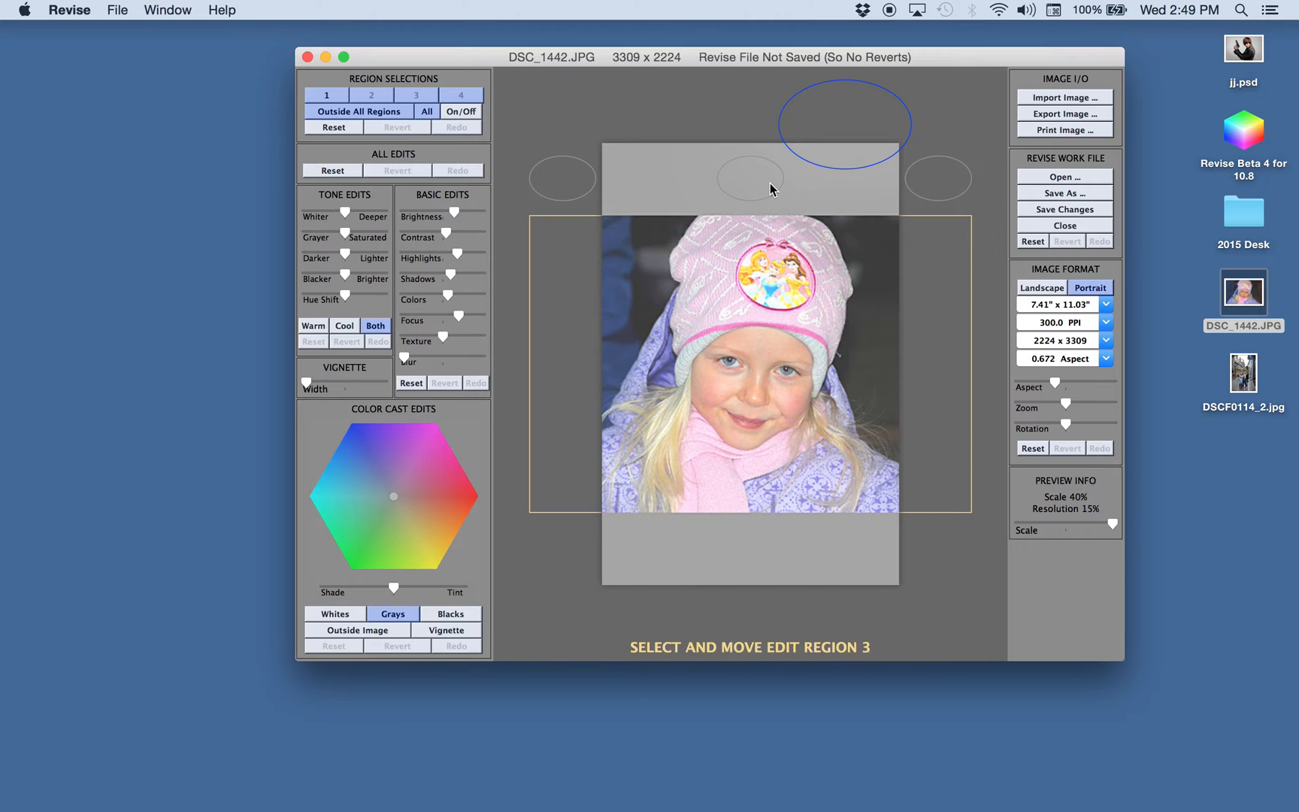
left_click_drag(749, 318, 741, 244)
left_click_drag(756, 451, 771, 624)
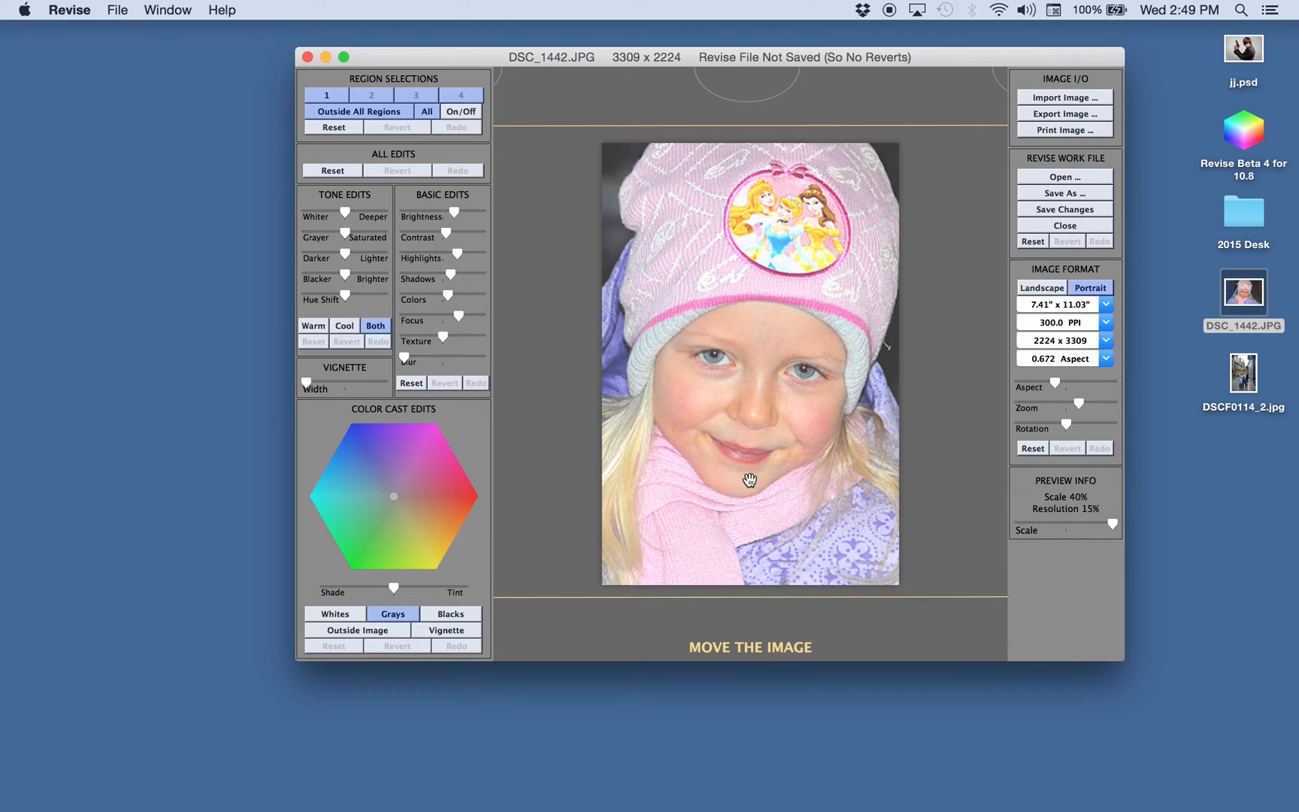
Finely rotate the photo counterclockwise and zoom in slightly so the girl's eyes are level in the portrait frame.
left_click_drag(673, 618, 692, 616)
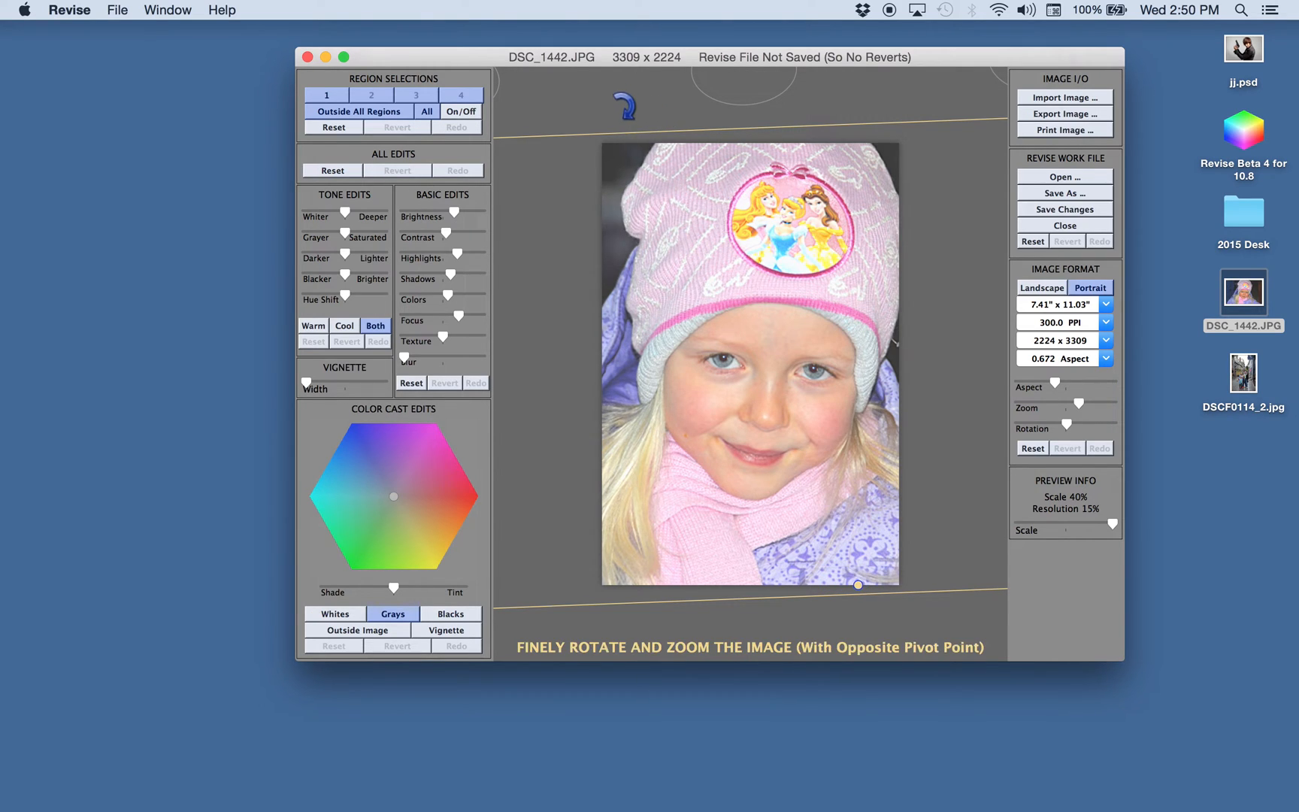
left_click_drag(612, 109, 572, 108)
left_click_drag(867, 620, 892, 634)
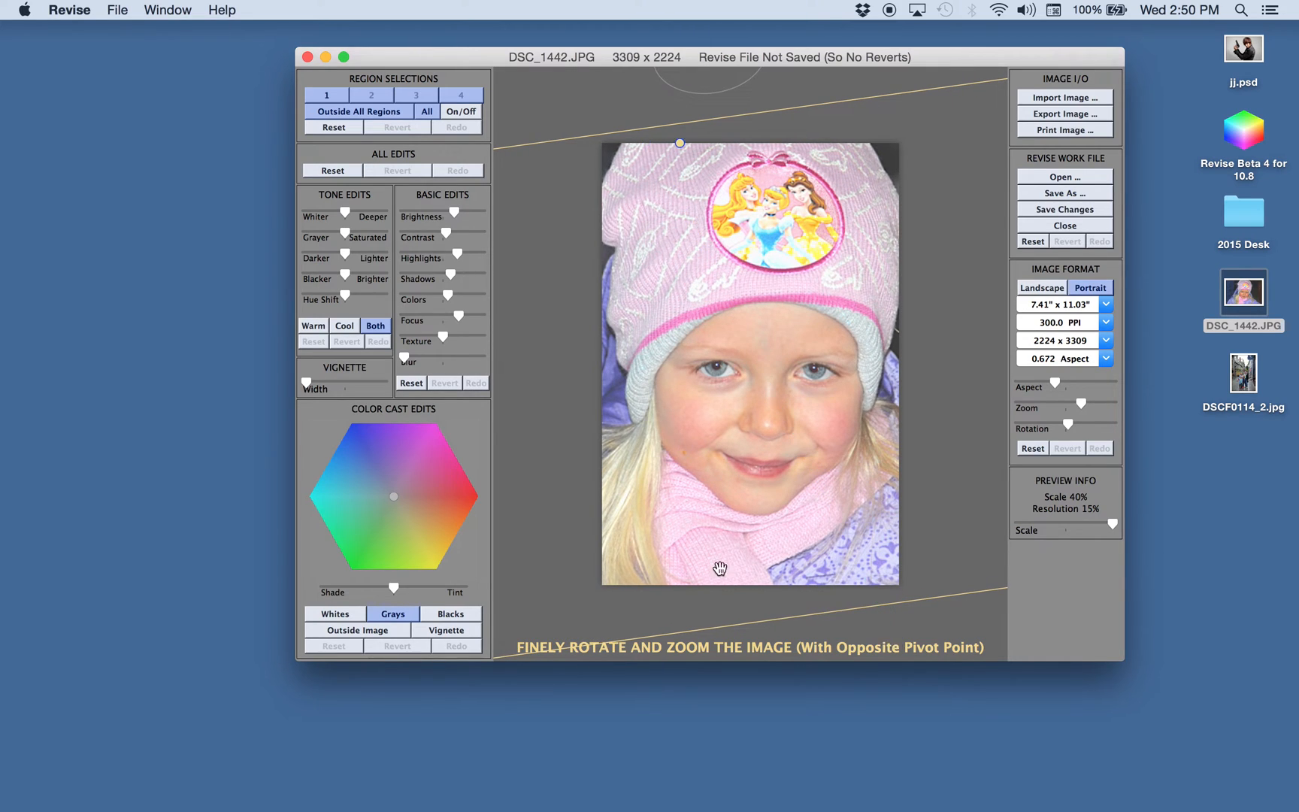
left_click_drag(574, 105, 573, 107)
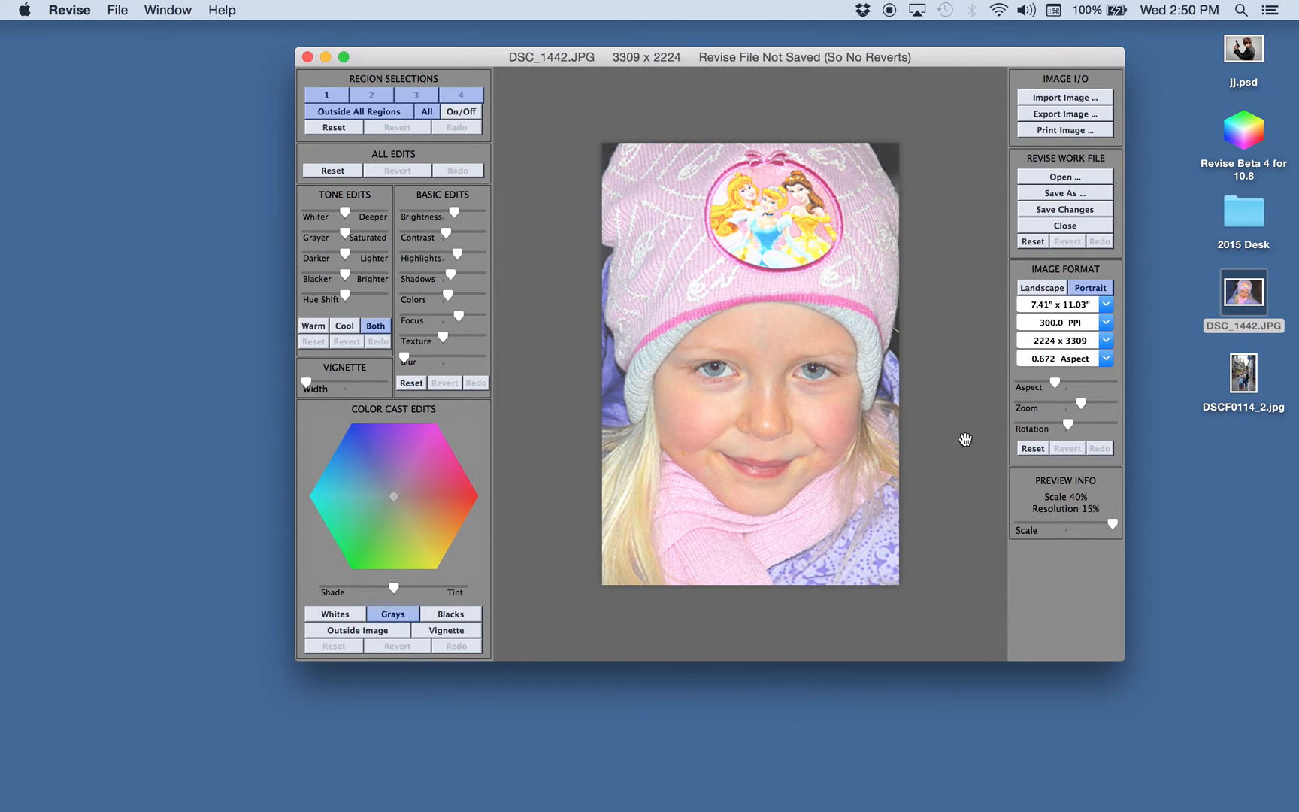
Shift the editor window aside and open the original DSC_1442.JPG in Preview for comparison.
left_click_drag(957, 57, 1011, 62)
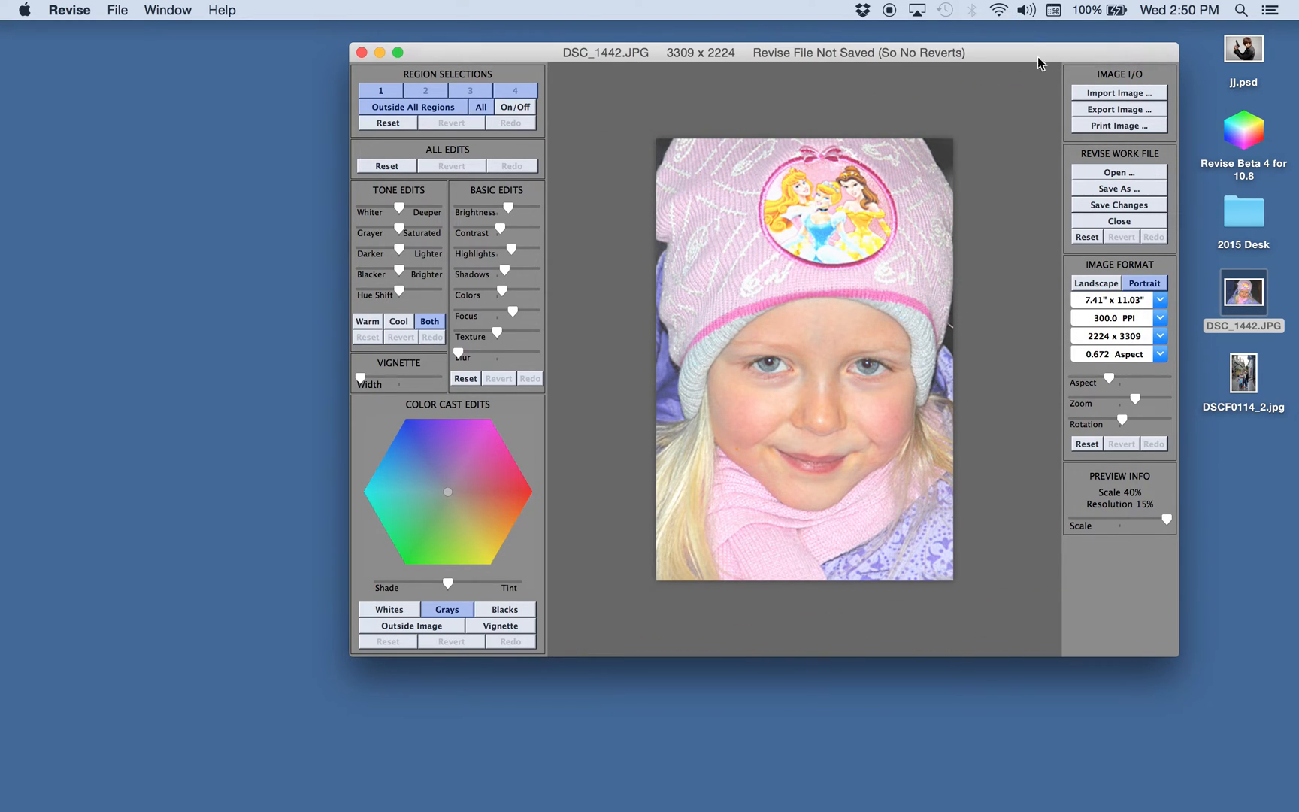
double_click(1245, 293)
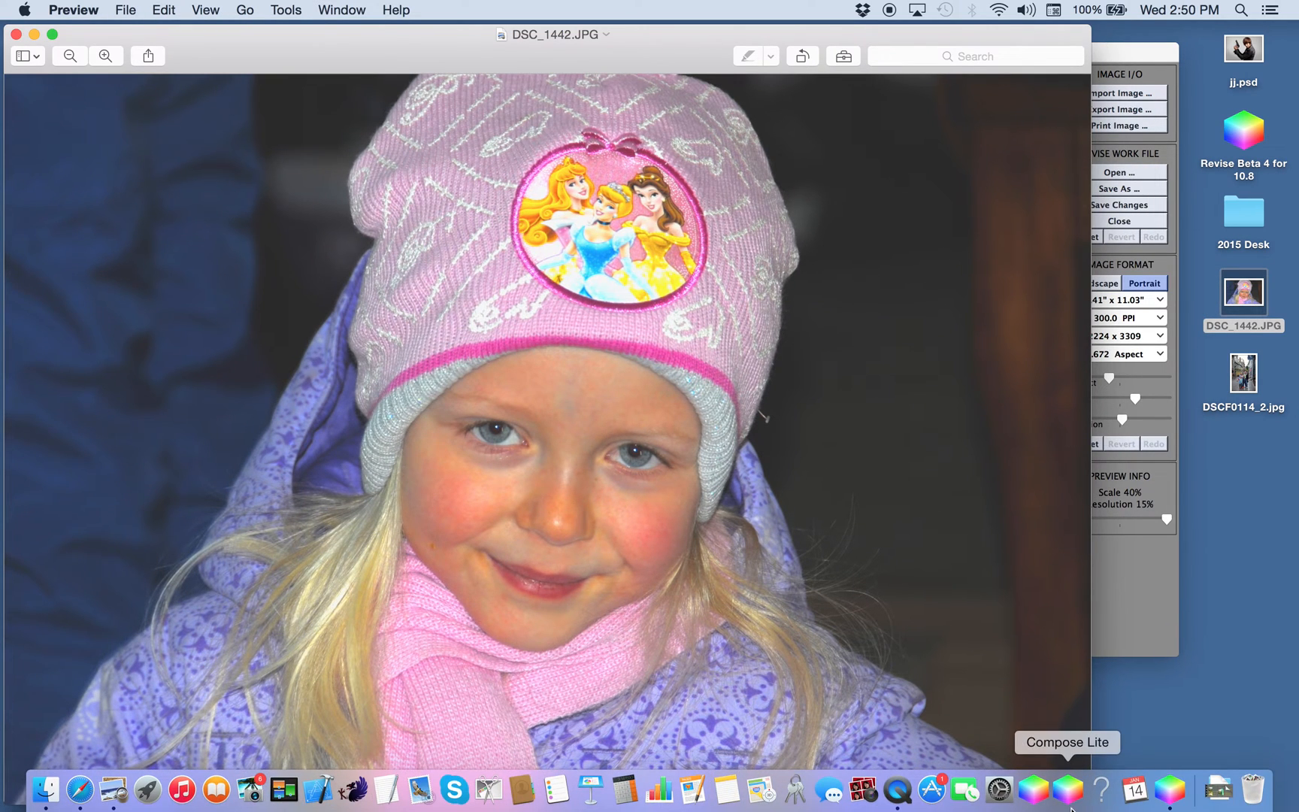
Shrink the Preview window so both versions of the photo are visible side by side, and open Adjust Color for DSC_1442.JPG.
left_click_drag(1087, 799, 609, 460)
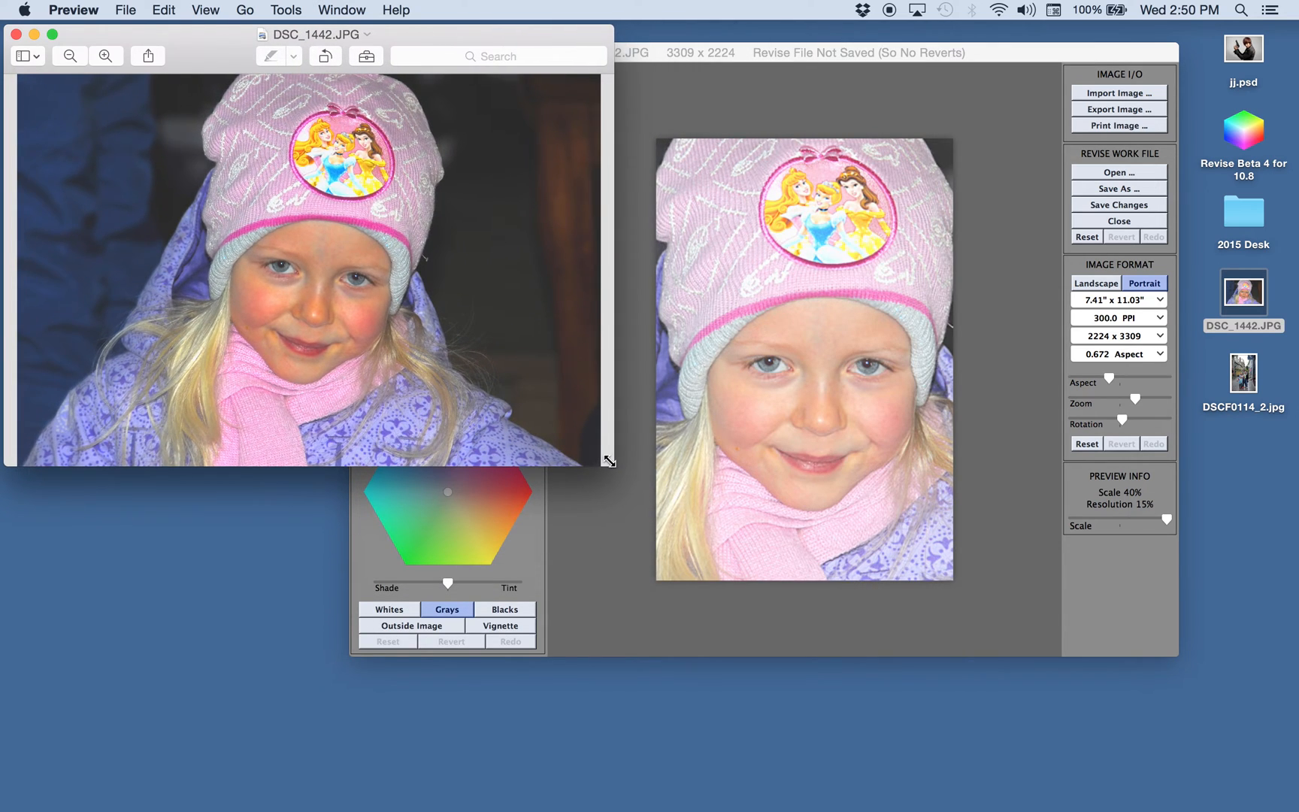
left_click(285, 9)
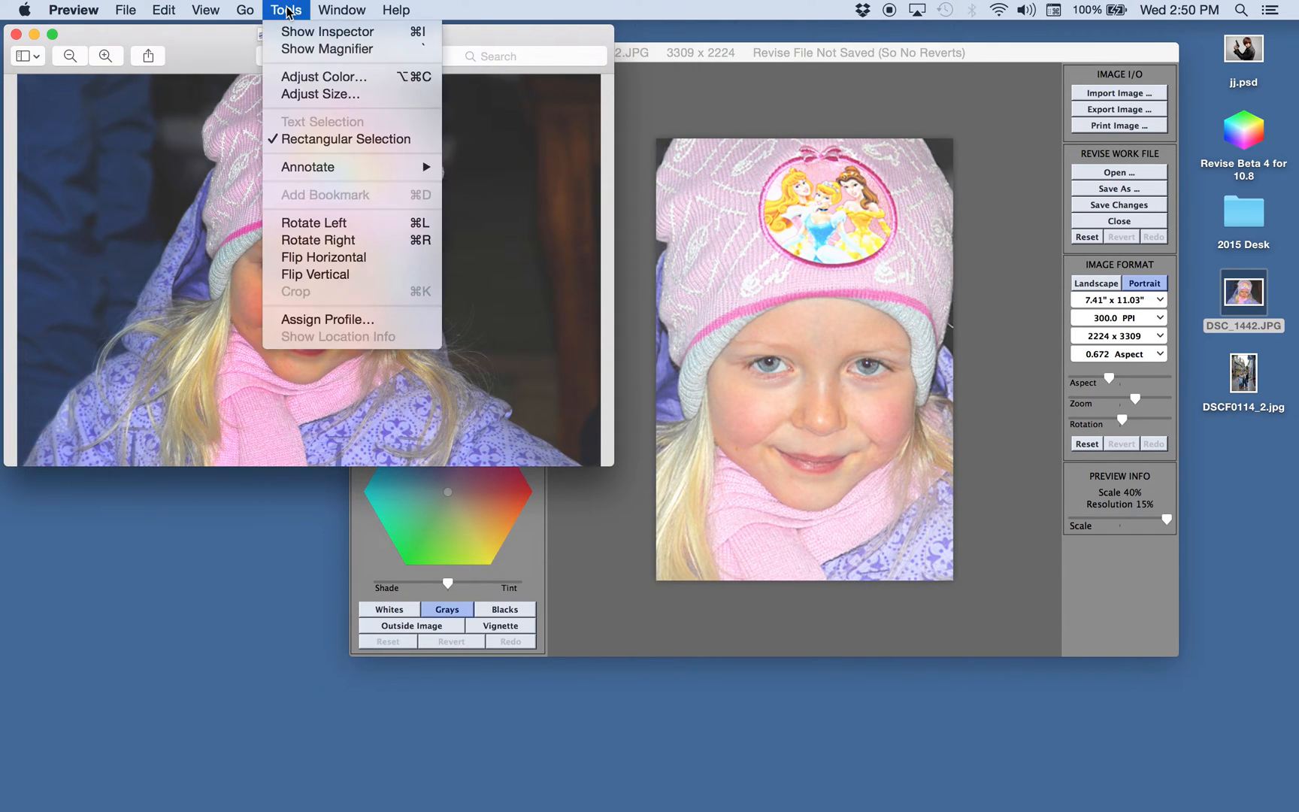
left_click(308, 80)
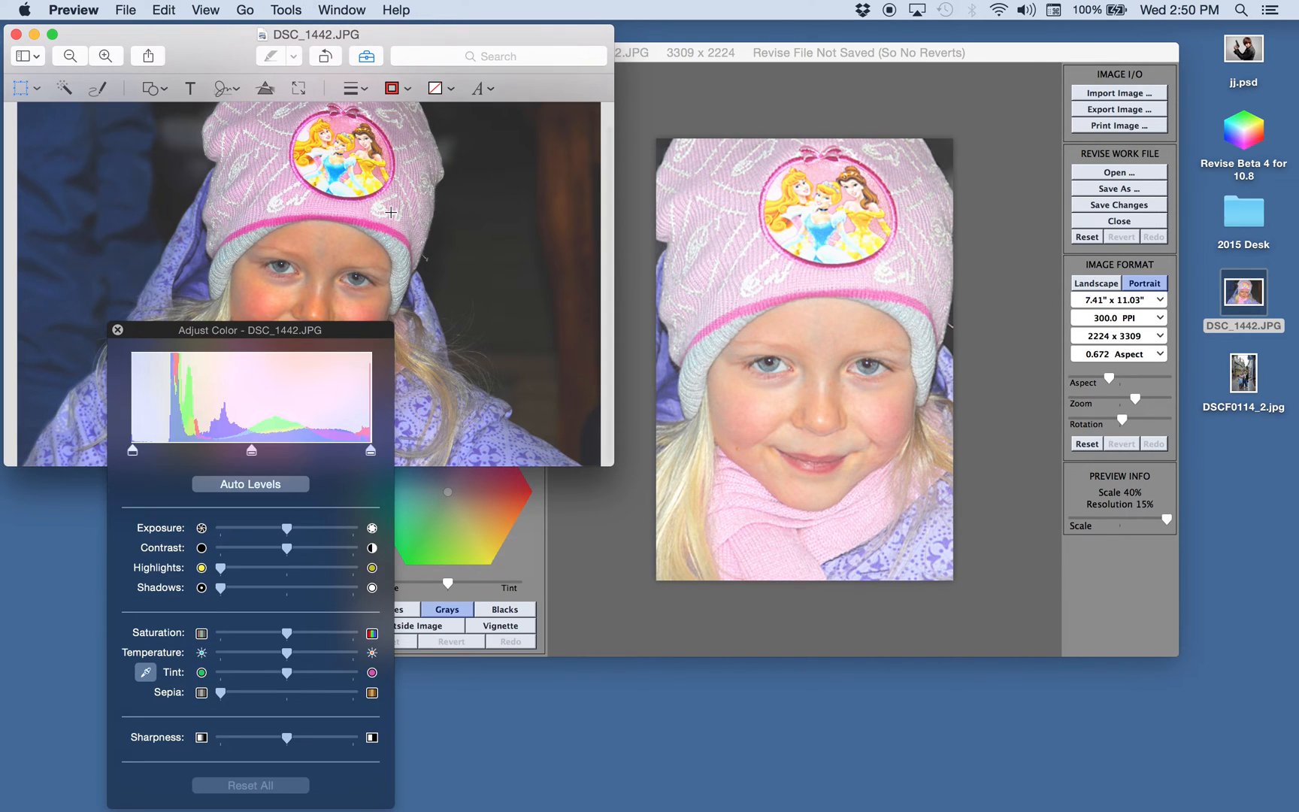
Move the Adjust Color panel off the girl's face, apply Auto Levels to the Preview photo and slightly raise its Exposure.
left_click_drag(362, 330, 638, 358)
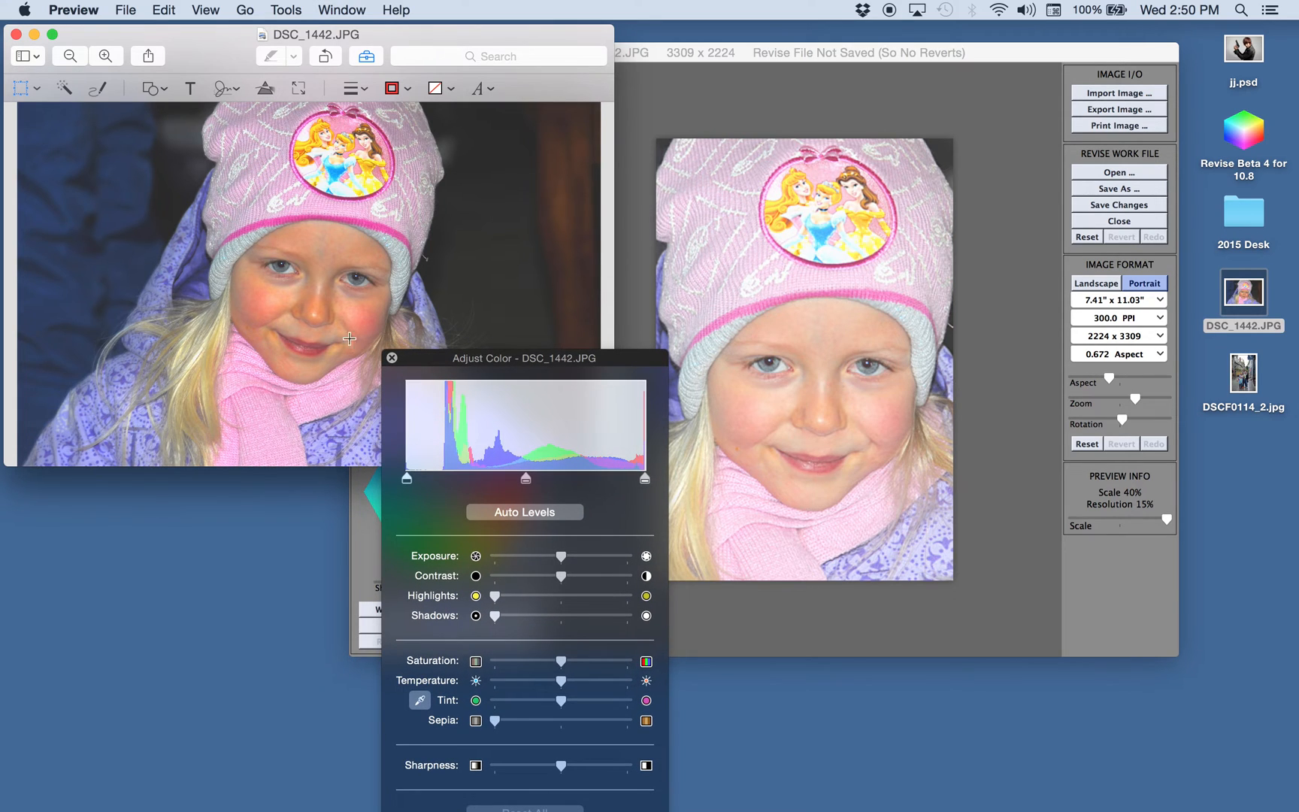
left_click(557, 514)
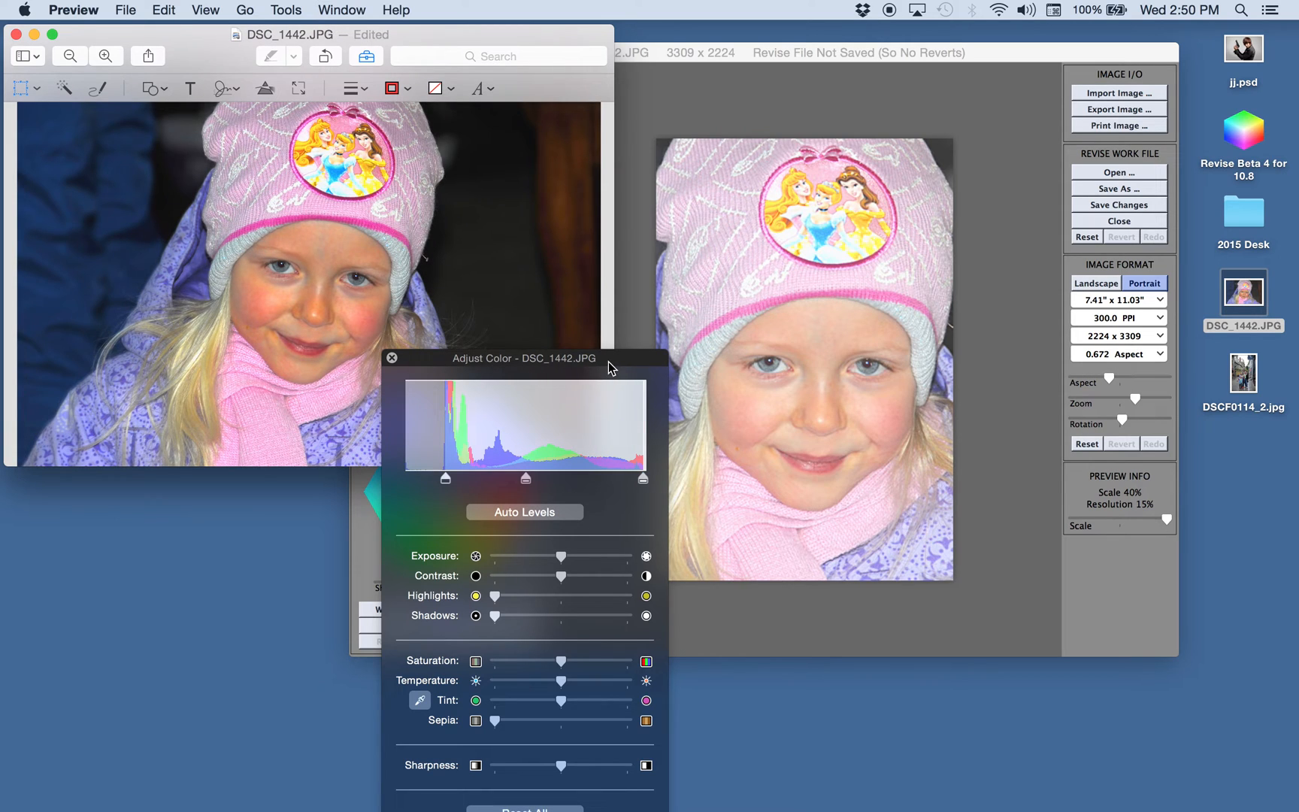
mouse_move(561, 555)
left_mouse_down()
mouse_move(617, 548)
mouse_move(576, 550)
left_mouse_up()
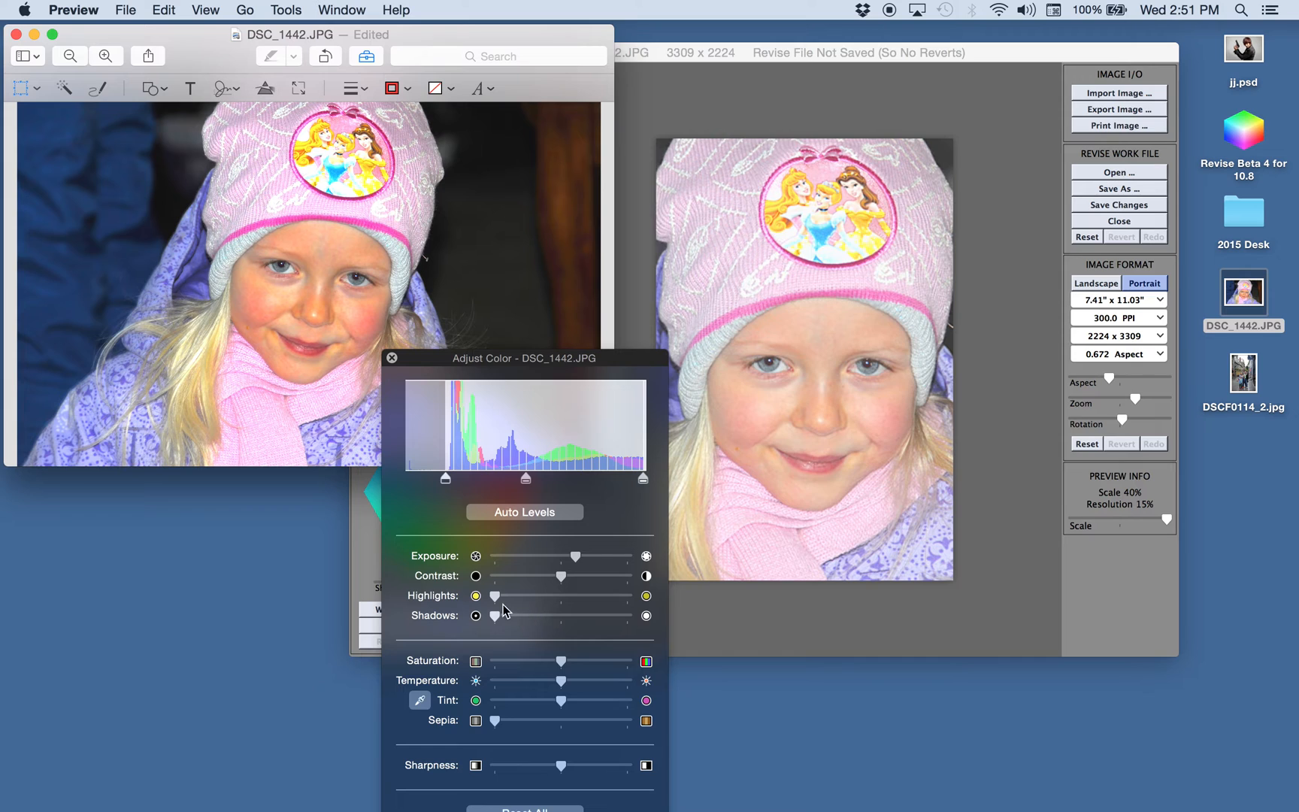
Lower the portrait's Shadows in Revise and slightly raise the Shadows of the Preview photo for comparison.
left_click(734, 524)
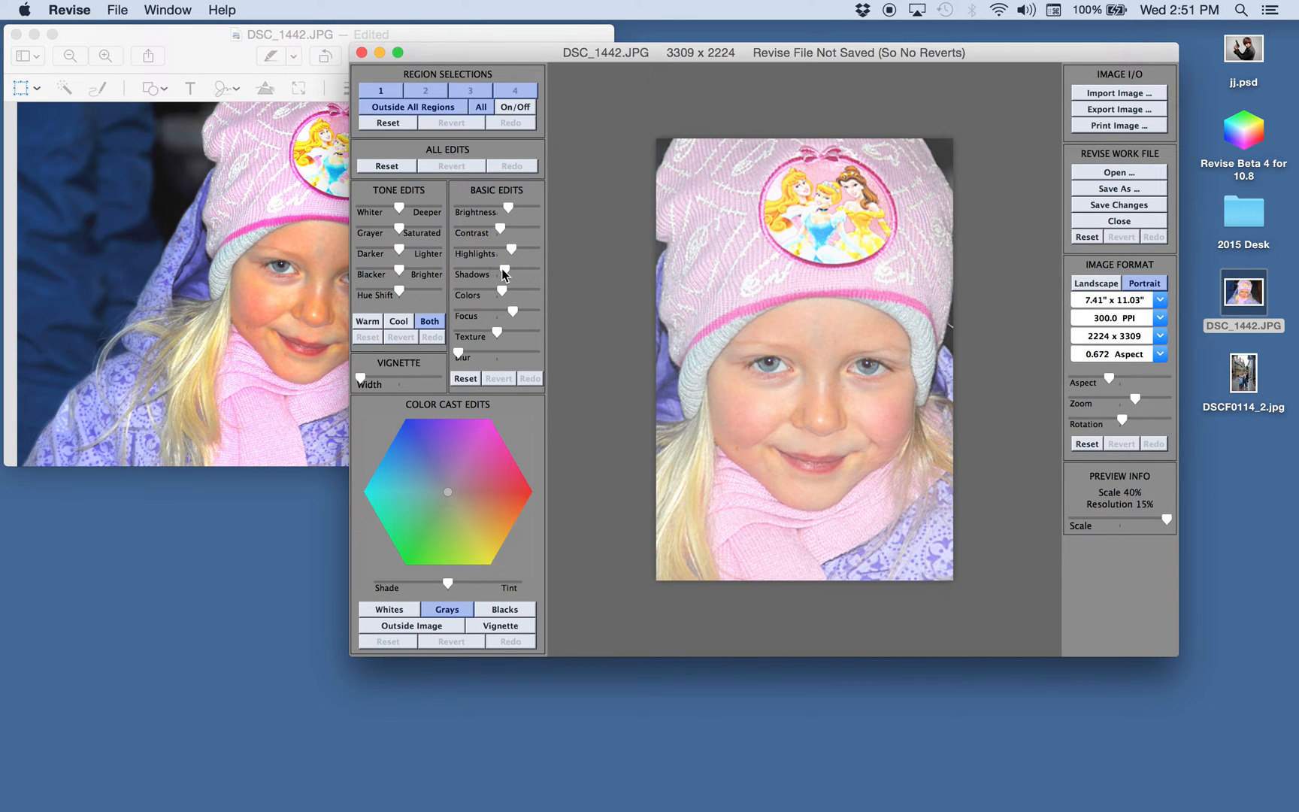
left_click_drag(502, 270, 479, 271)
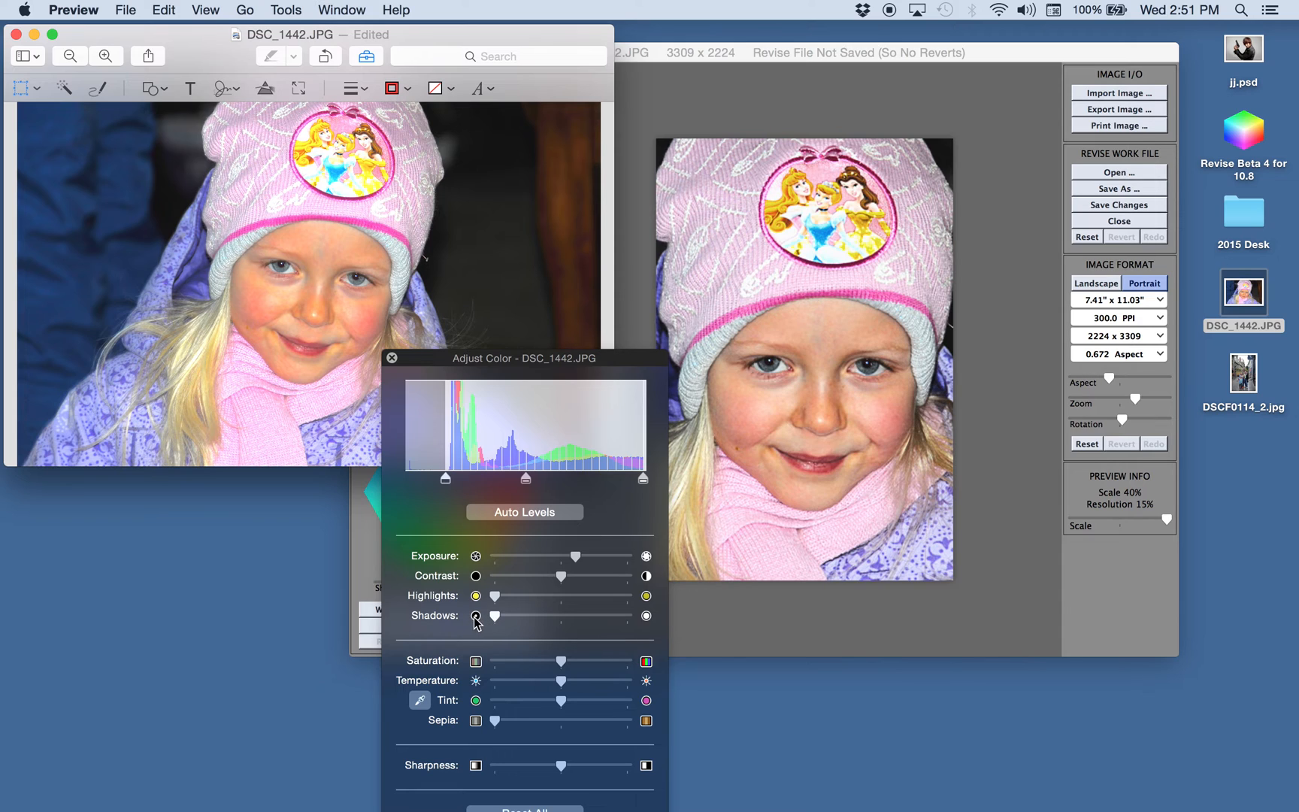
mouse_move(501, 615)
left_mouse_down()
mouse_move(555, 617)
mouse_move(501, 620)
left_mouse_up()
Raise the portrait's Highlights slightly in Revise, and try the Highlights adjustment in Preview before returning it to its minimum.
left_click(709, 409)
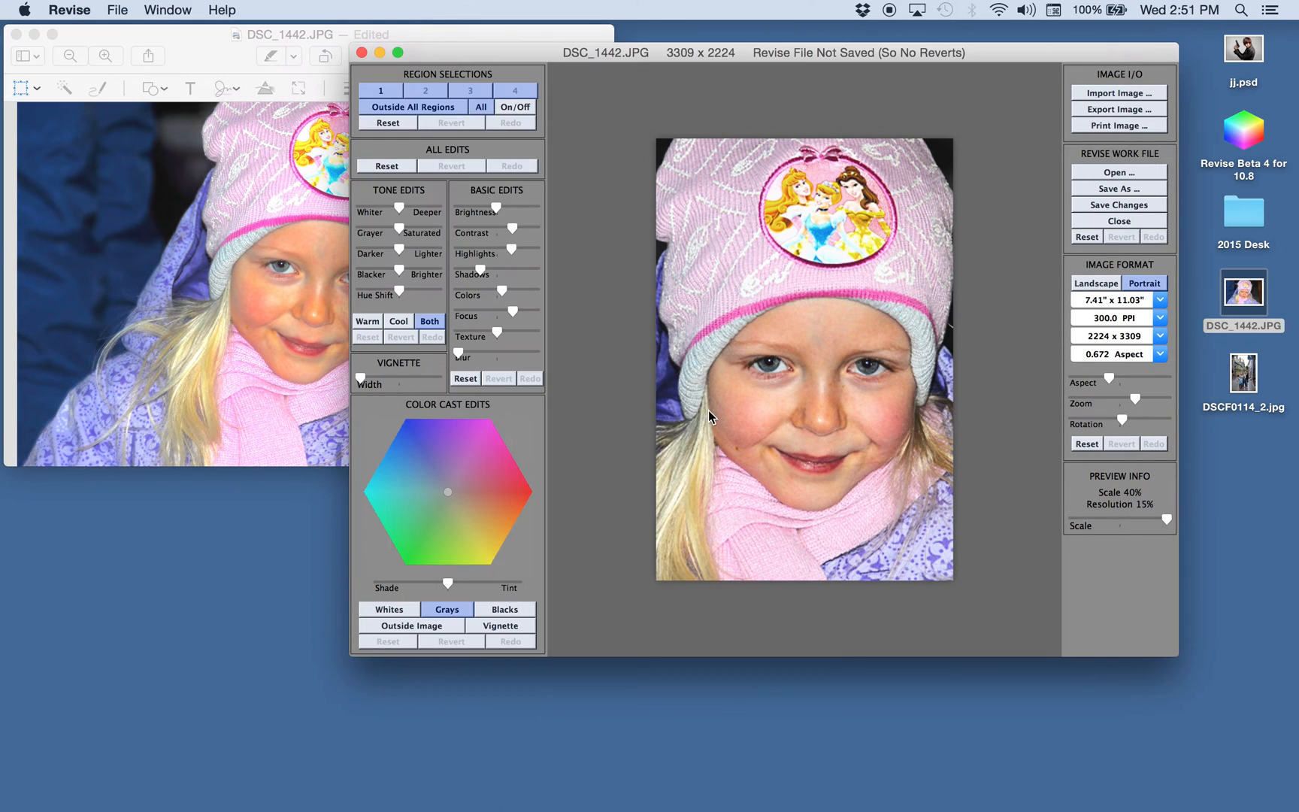
mouse_move(511, 248)
left_mouse_down()
mouse_move(496, 251)
mouse_move(518, 251)
left_mouse_up()
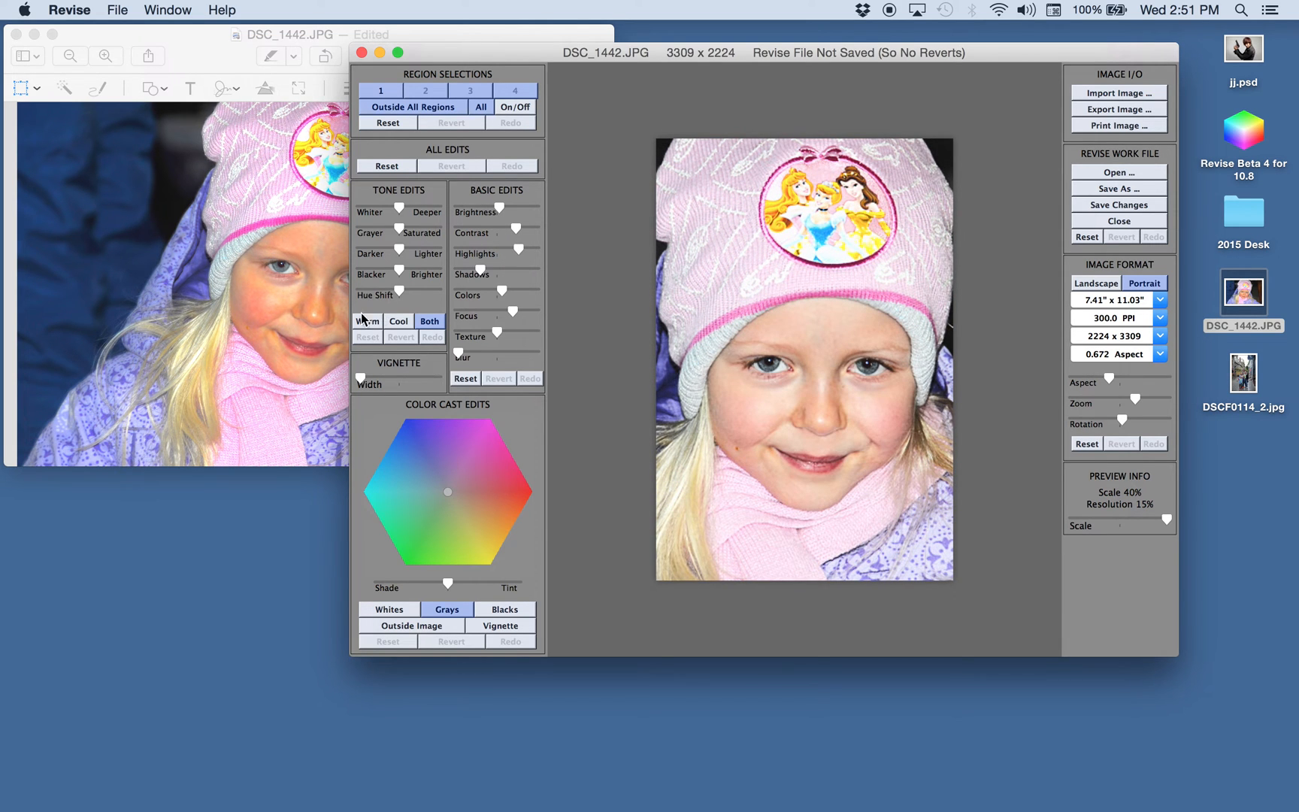
left_click(323, 330)
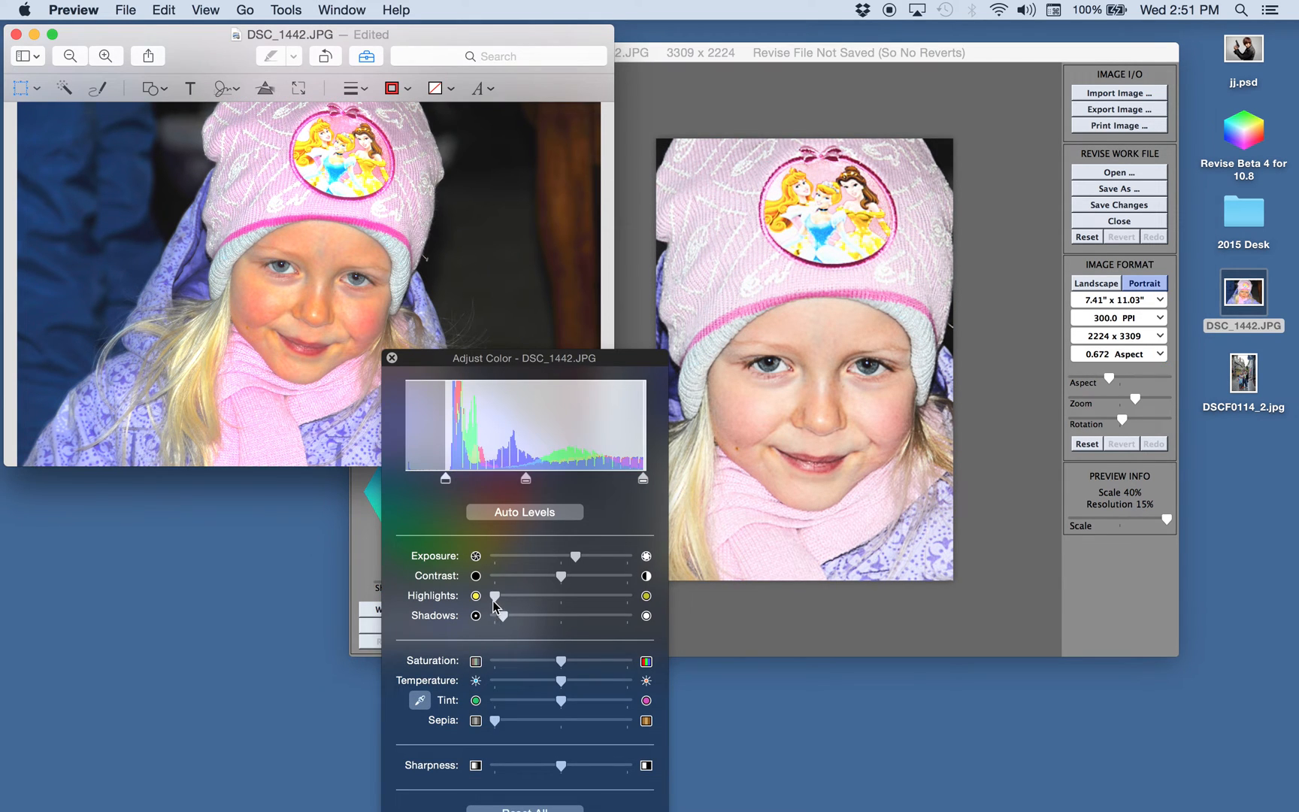
left_click_drag(514, 595, 484, 608)
In Revise, take Contrast to its minimum and back to slightly above the middle, and slightly lower the Preview photo's Contrast.
left_click(689, 376)
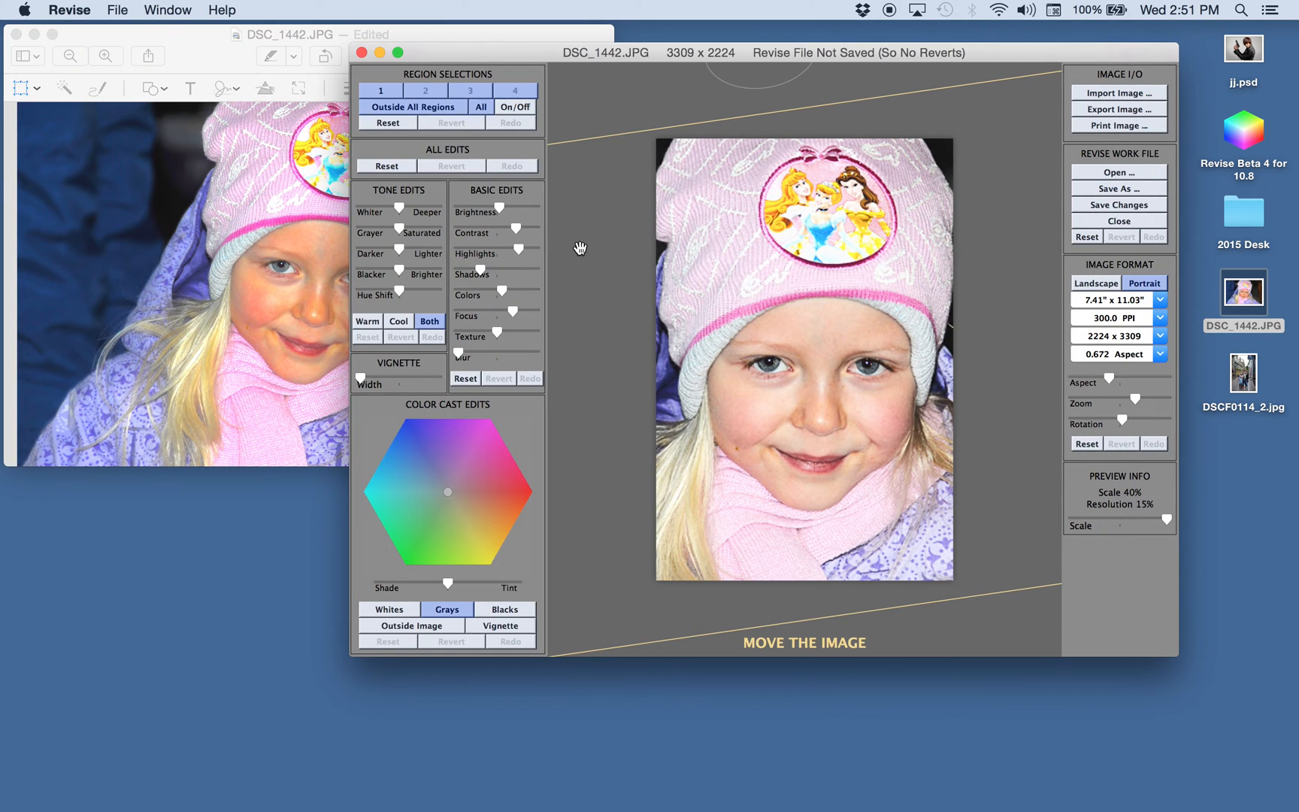
left_click_drag(514, 223, 451, 235)
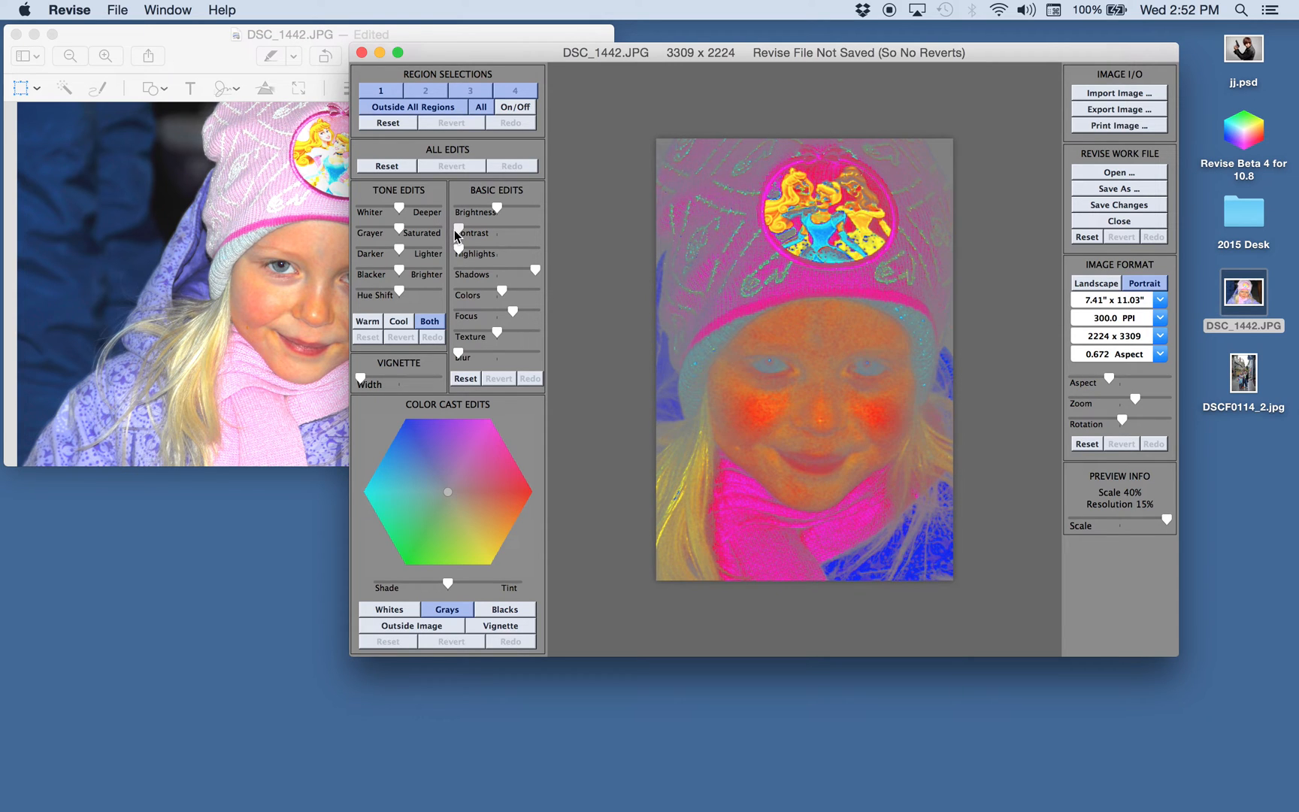
left_click_drag(459, 234, 504, 225)
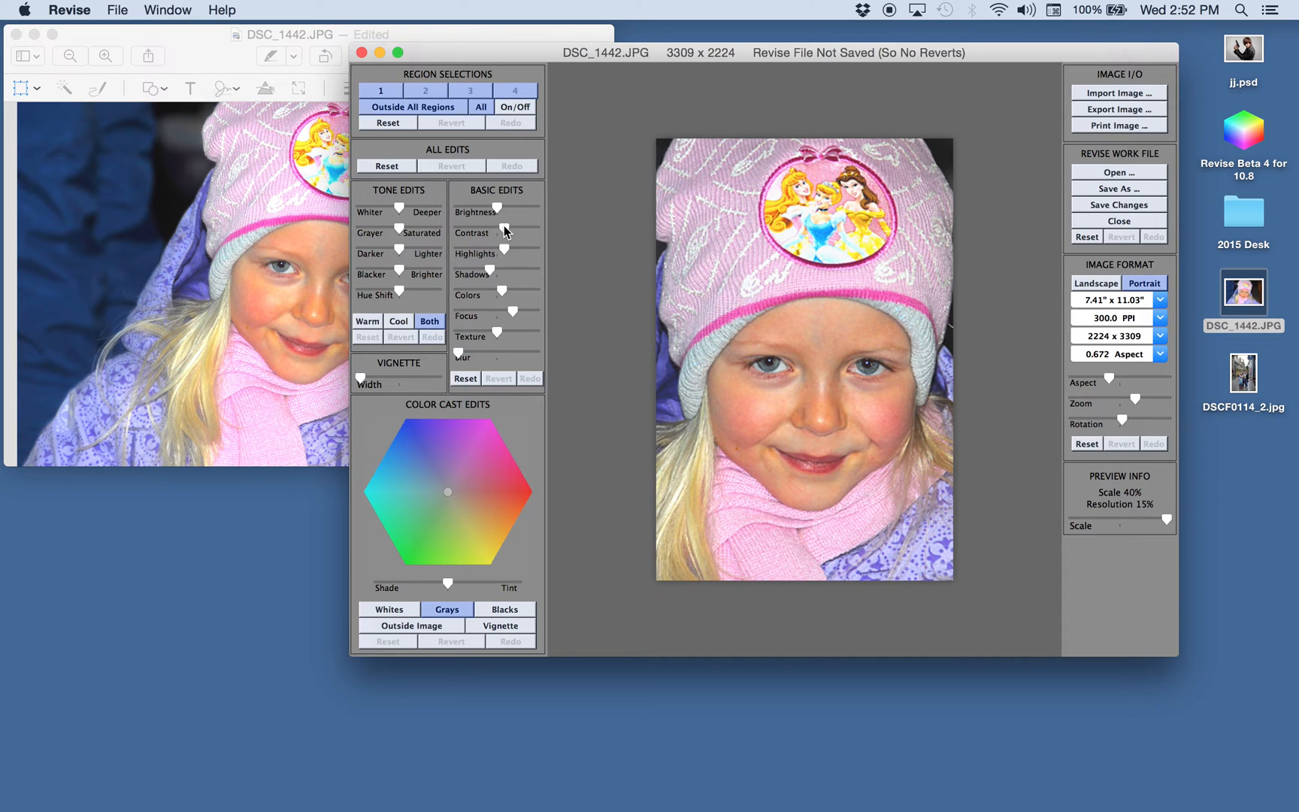
left_click(323, 333)
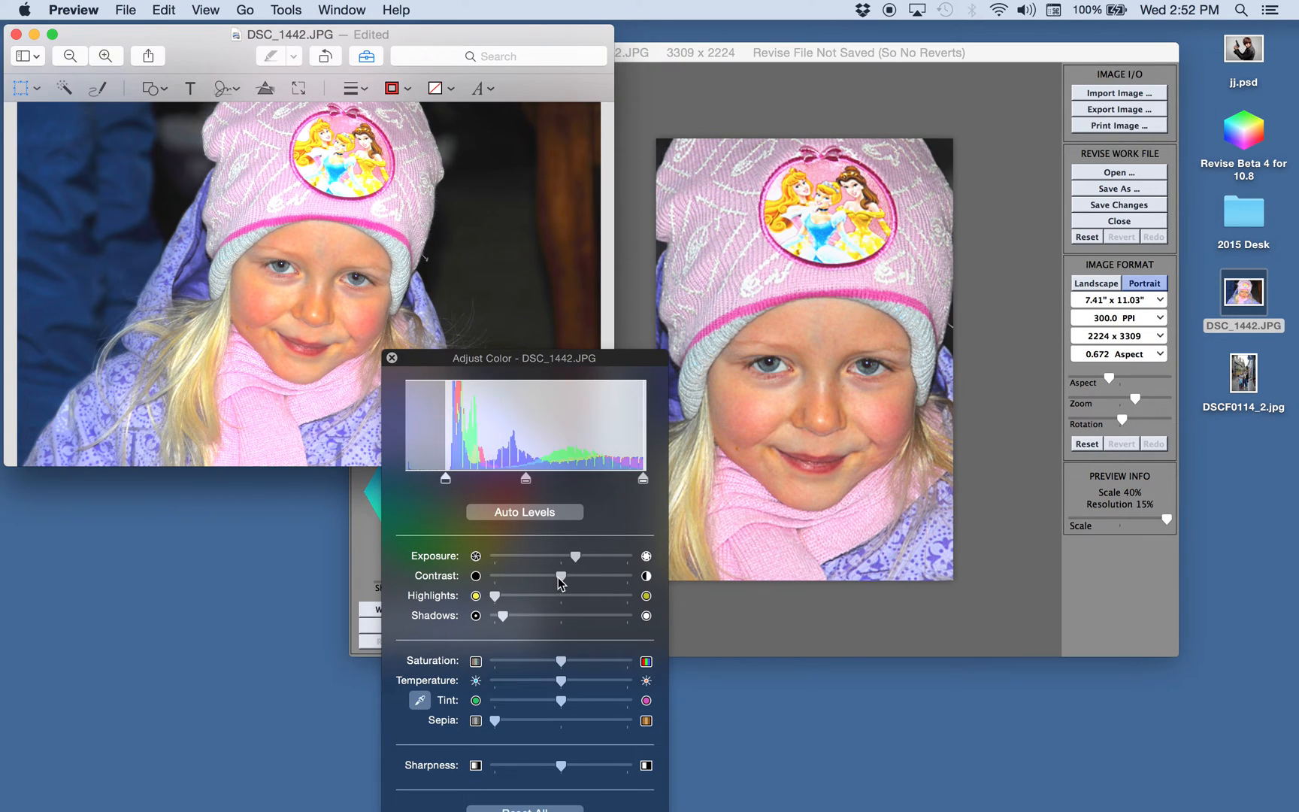
mouse_move(558, 577)
left_mouse_down()
mouse_move(485, 578)
mouse_move(613, 580)
mouse_move(548, 575)
left_mouse_up()
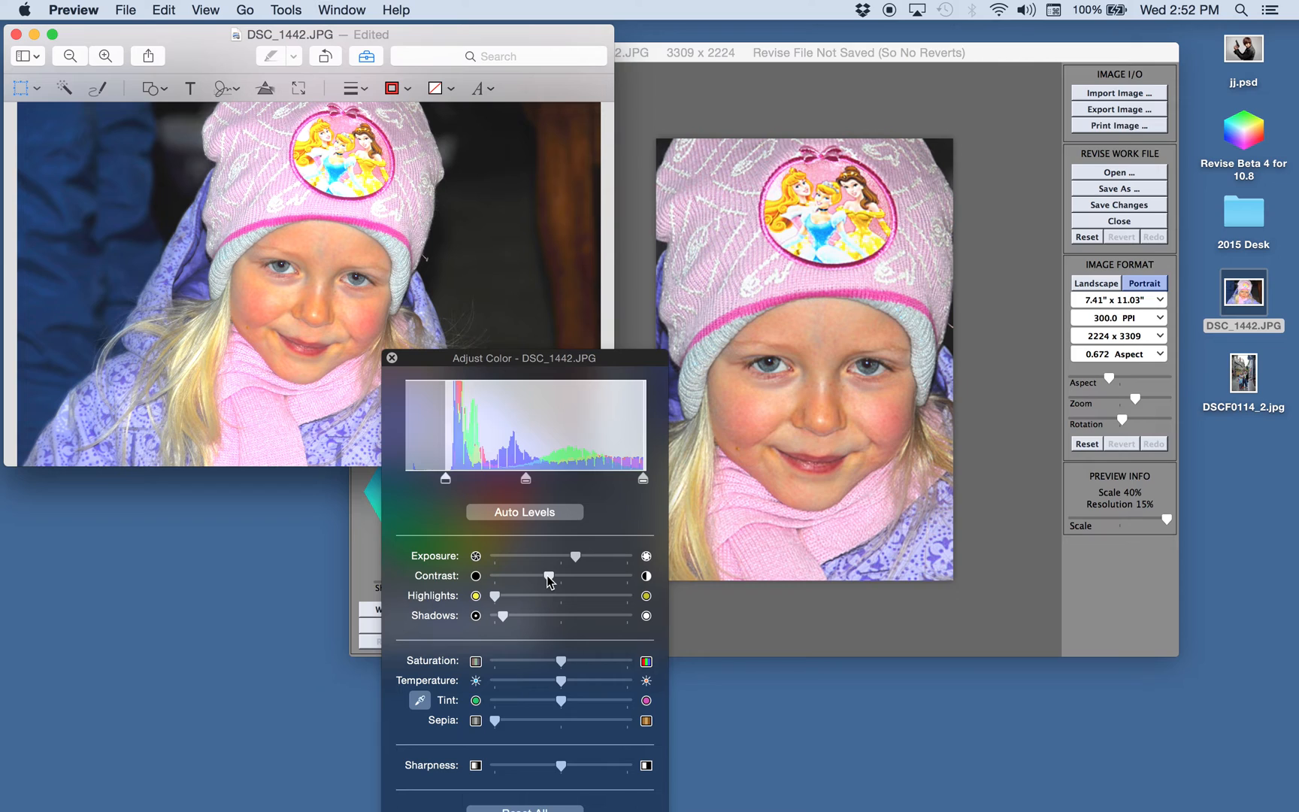
In Revise, slightly raise the portrait's Highlights and shift its tones a little toward Whiter.
left_click(836, 428)
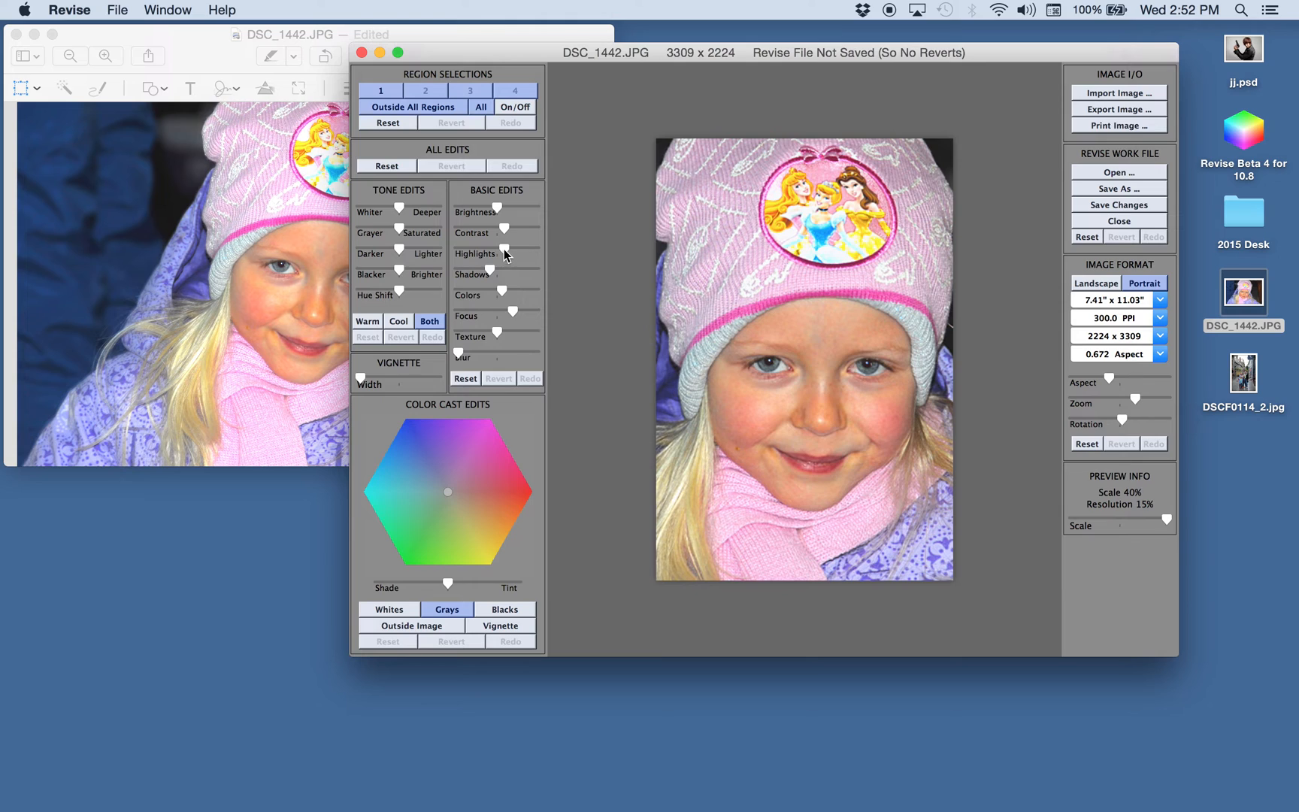
left_click_drag(505, 248, 512, 249)
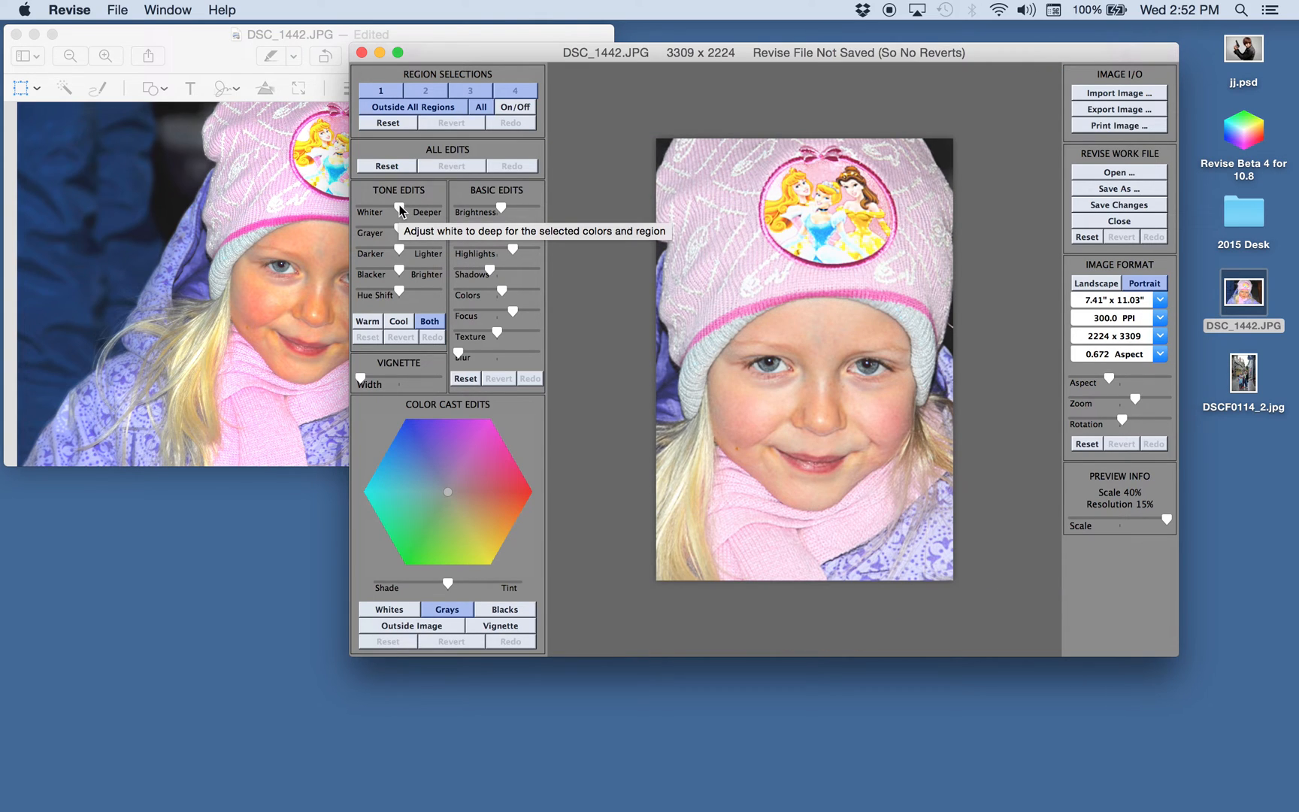
left_click_drag(399, 210, 397, 264)
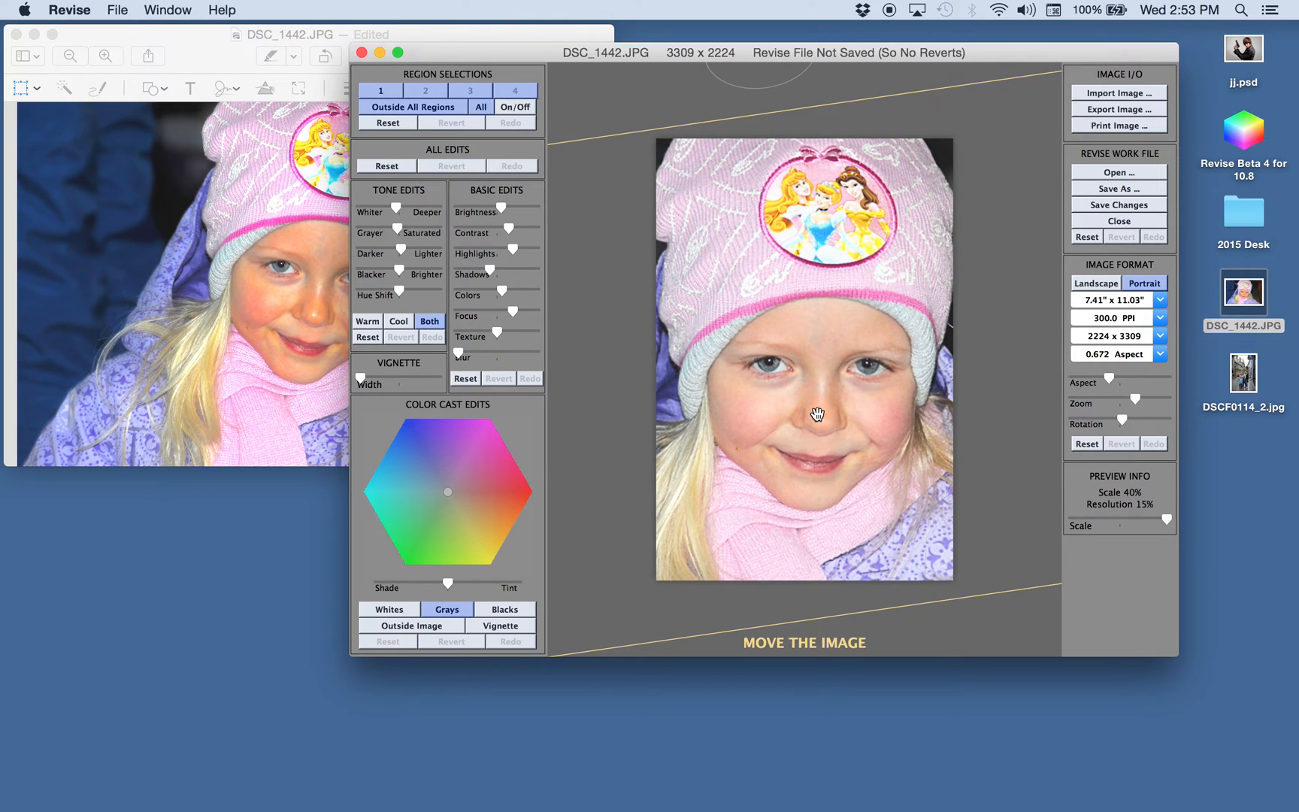
Back in Preview, reposition the Adjust Color panel so all its settings are reachable and raise the photo's Saturation.
left_click(321, 363)
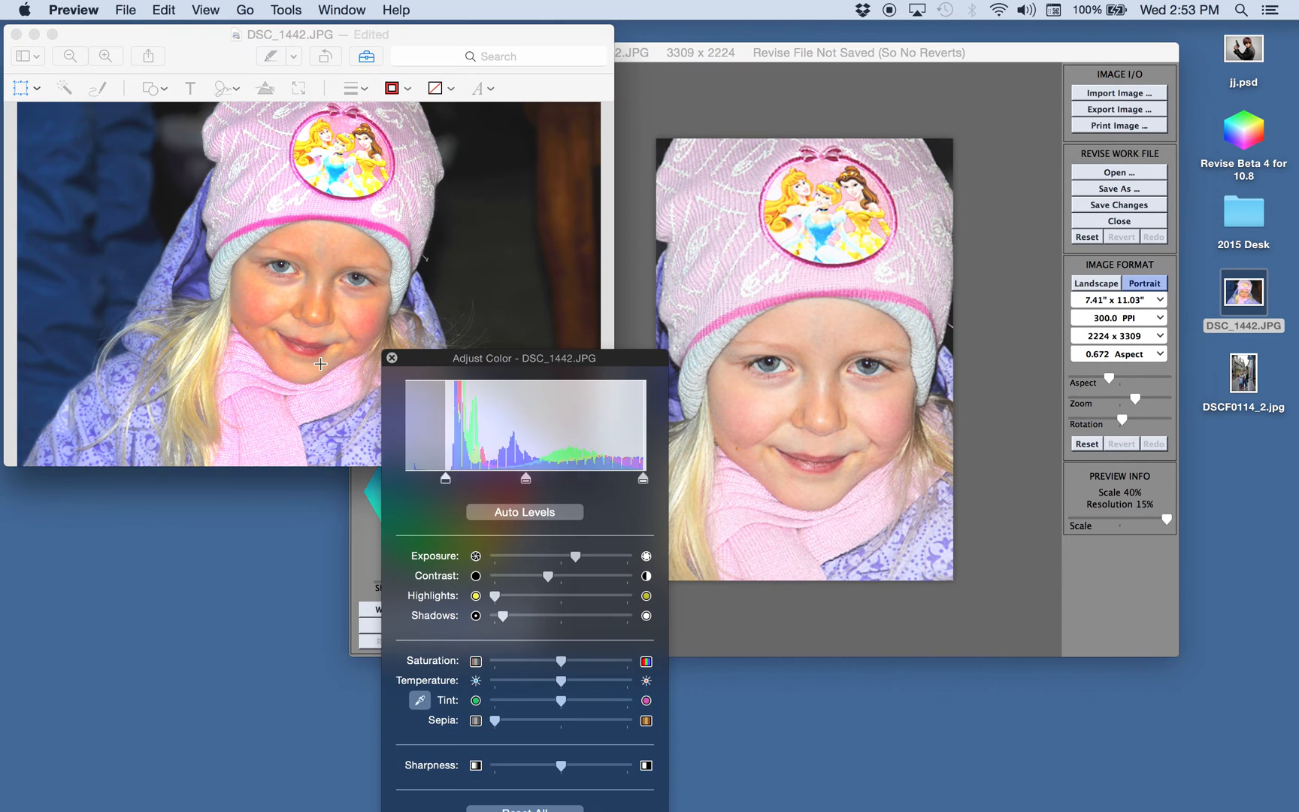
left_click_drag(617, 354, 670, 309)
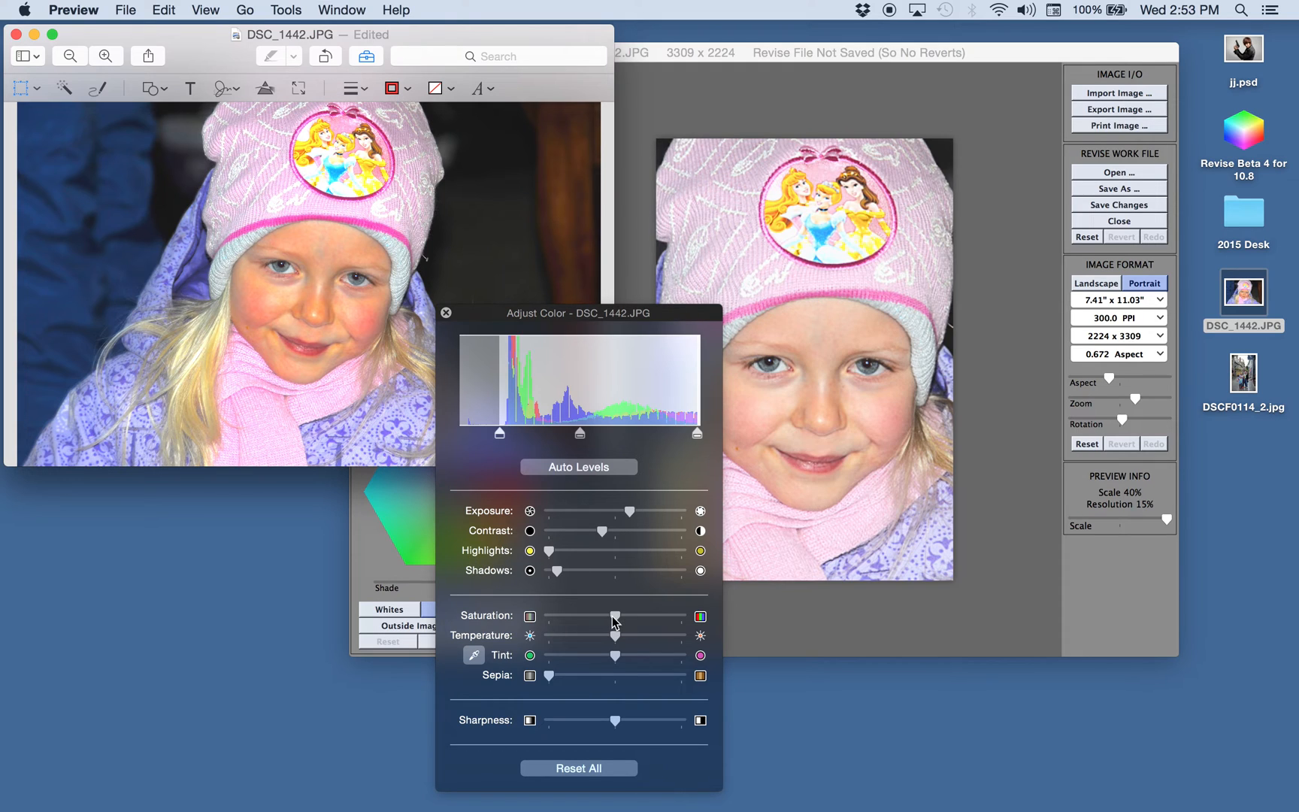
mouse_move(614, 617)
left_mouse_down()
mouse_move(568, 621)
mouse_move(663, 618)
mouse_move(612, 617)
mouse_move(635, 617)
left_mouse_up()
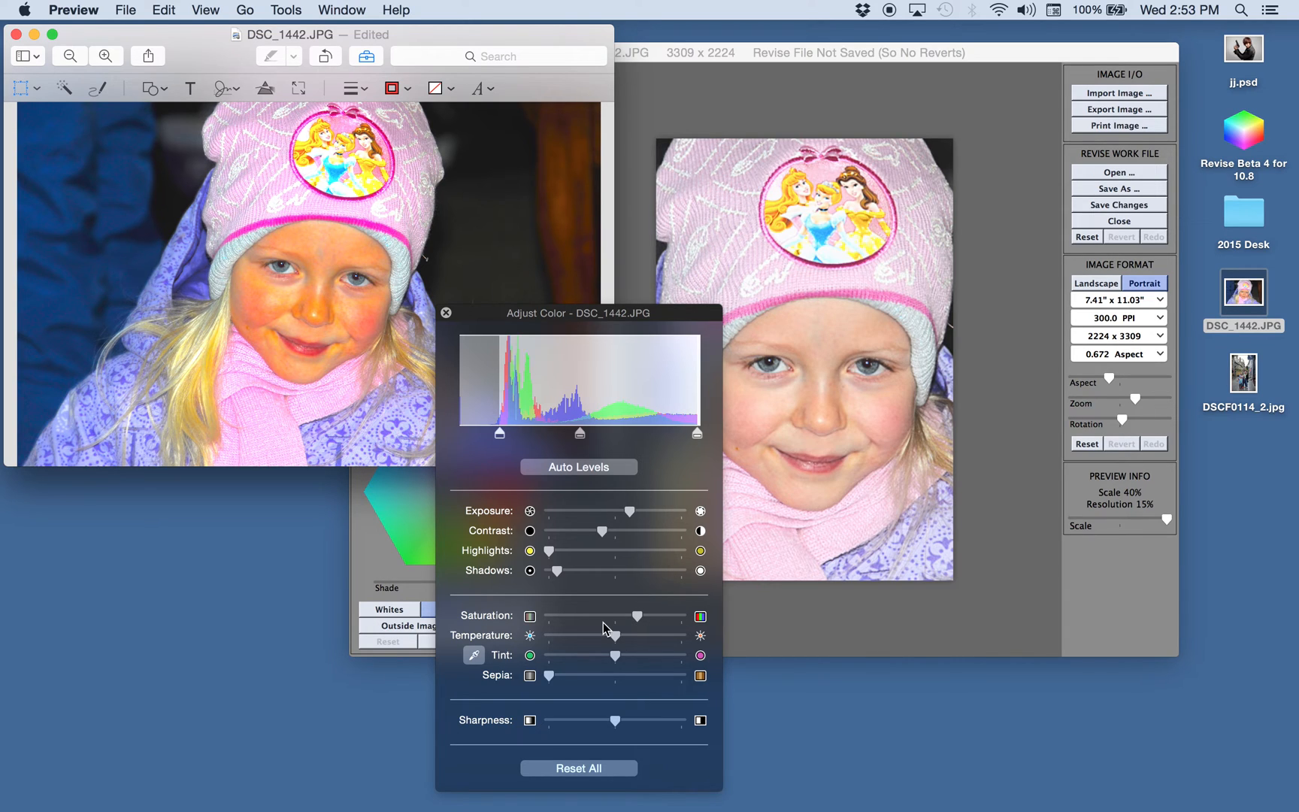
mouse_move(637, 616)
left_mouse_down()
mouse_move(615, 616)
mouse_move(651, 617)
mouse_move(639, 617)
left_mouse_up()
Shift the portrait's tones further toward Whiter in Revise to reduce the skin redness.
left_click(890, 486)
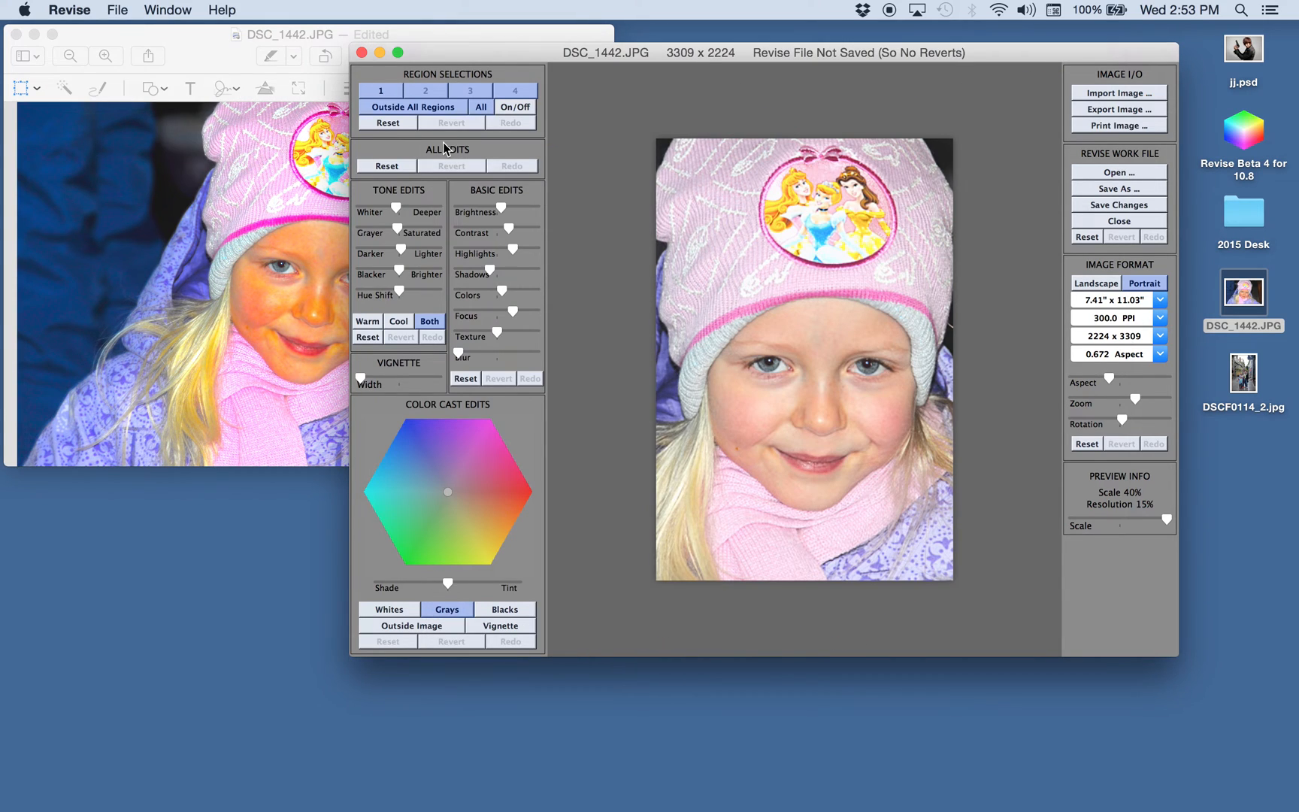
left_click_drag(395, 207, 388, 207)
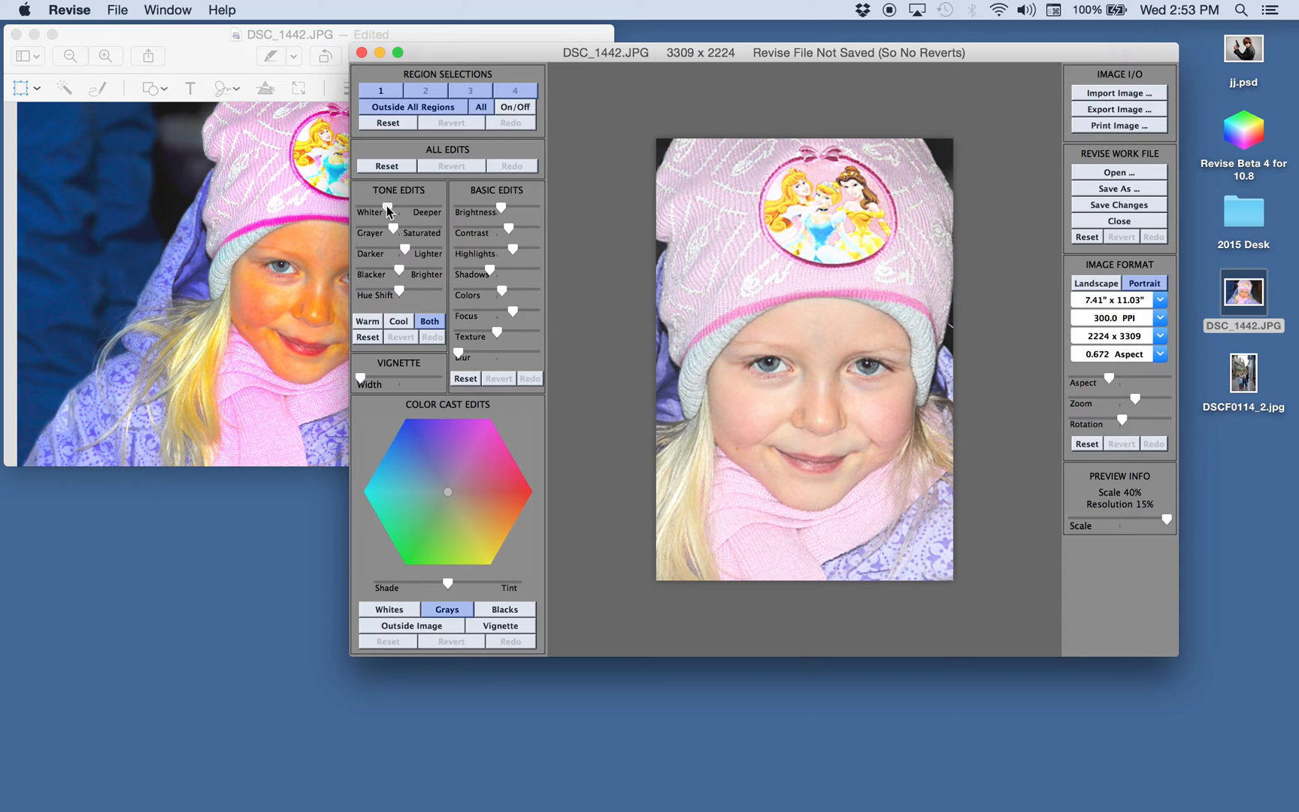
Raise the Sharpness of the Preview photo and slightly increase the portrait's Focus in Revise.
left_click(246, 333)
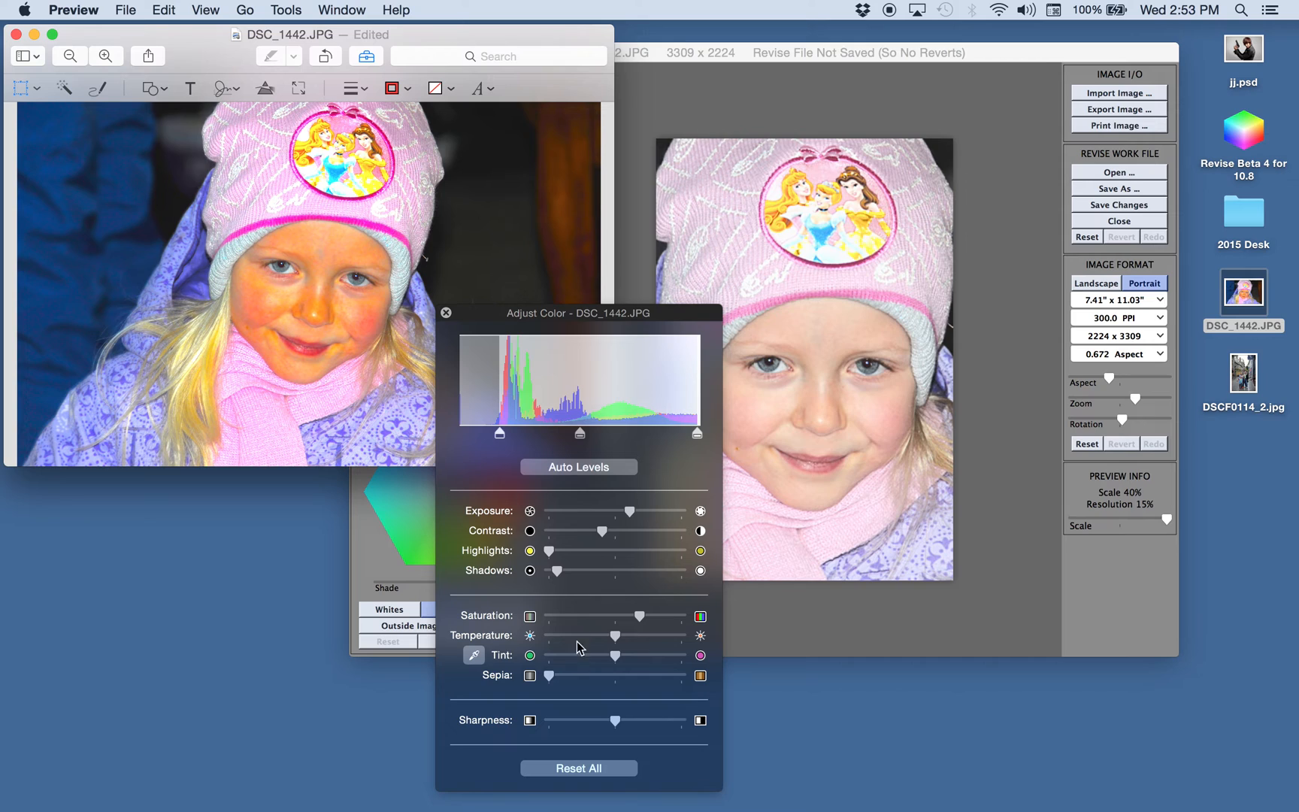
left_click_drag(616, 722, 651, 722)
left_click(839, 455)
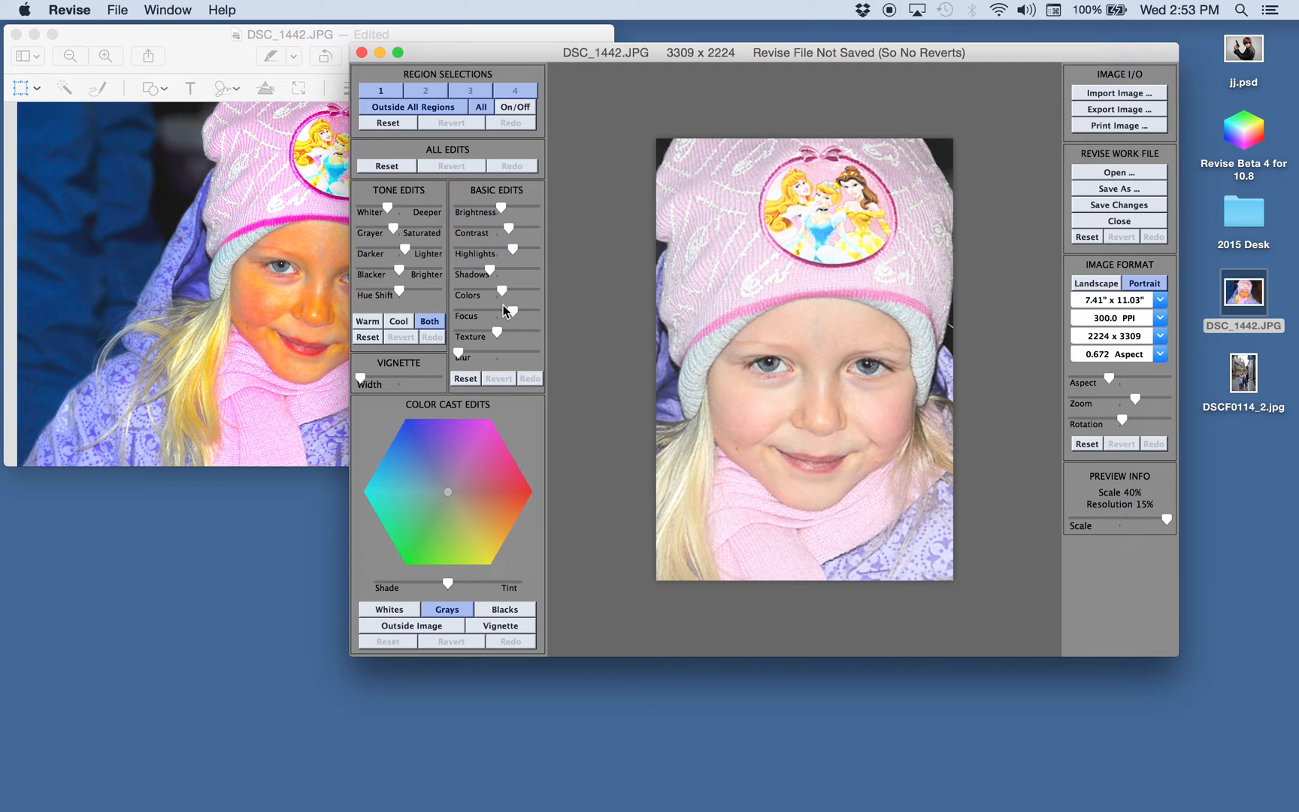
mouse_move(514, 313)
left_mouse_down()
mouse_move(540, 315)
mouse_move(434, 319)
mouse_move(536, 313)
mouse_move(519, 316)
left_mouse_up()
In Preview, lower the photo's Exposure to near the middle and bring Highlights and Shadows to their minimum.
left_click(331, 344)
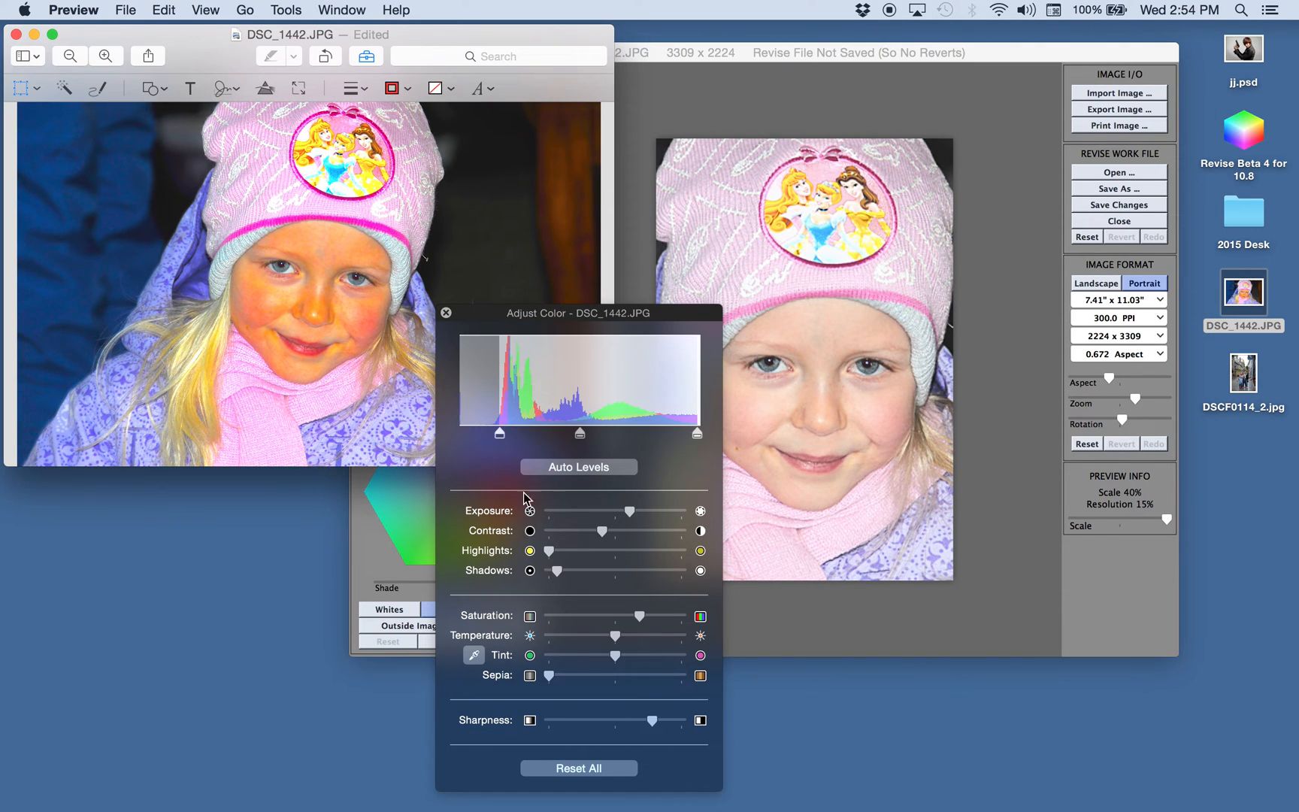
left_click_drag(630, 512, 619, 511)
mouse_move(549, 549)
left_mouse_down()
mouse_move(576, 548)
mouse_move(540, 544)
left_mouse_up()
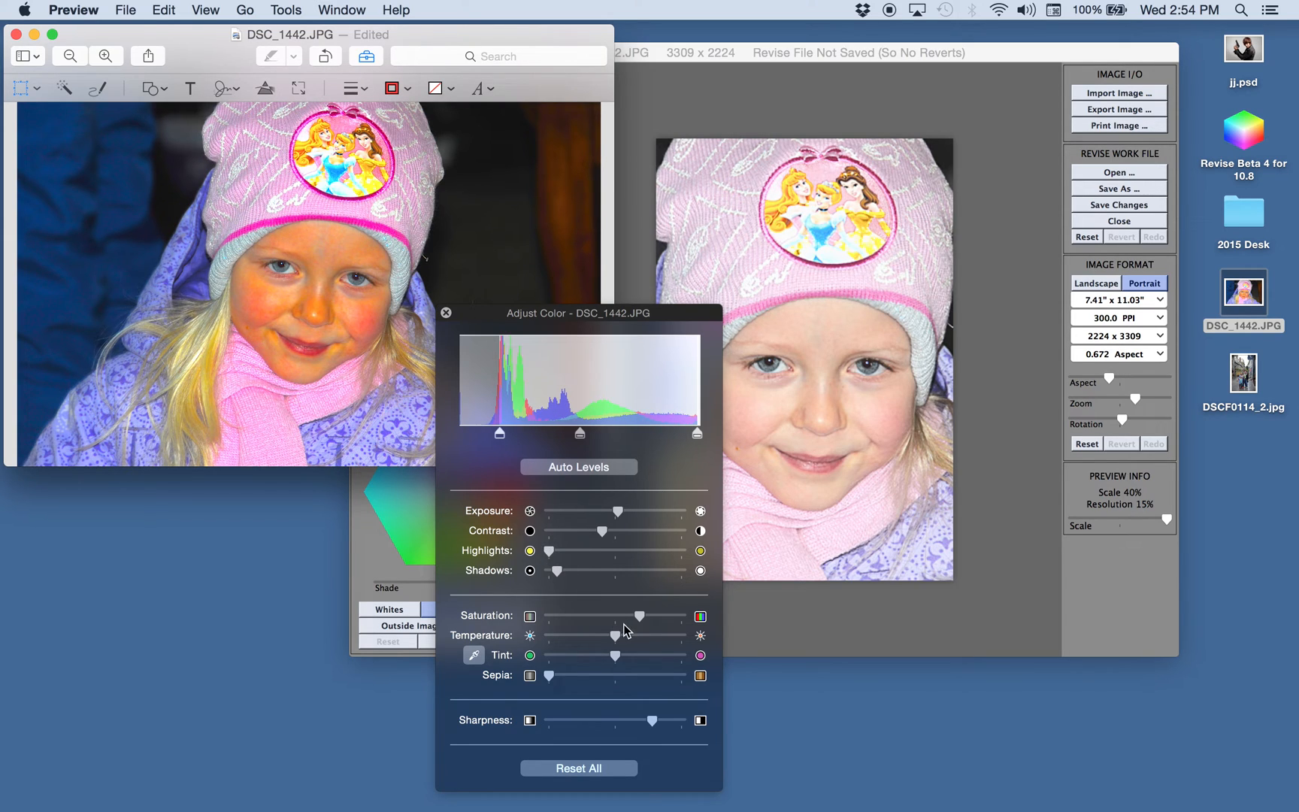
mouse_move(557, 570)
left_mouse_down()
mouse_move(583, 572)
mouse_move(538, 573)
left_mouse_up()
Lower the black, midtone and white level points of the Preview photo's histogram and try a slightly warmer Temperature.
mouse_move(500, 430)
left_mouse_down()
mouse_move(526, 432)
mouse_move(485, 434)
left_mouse_up()
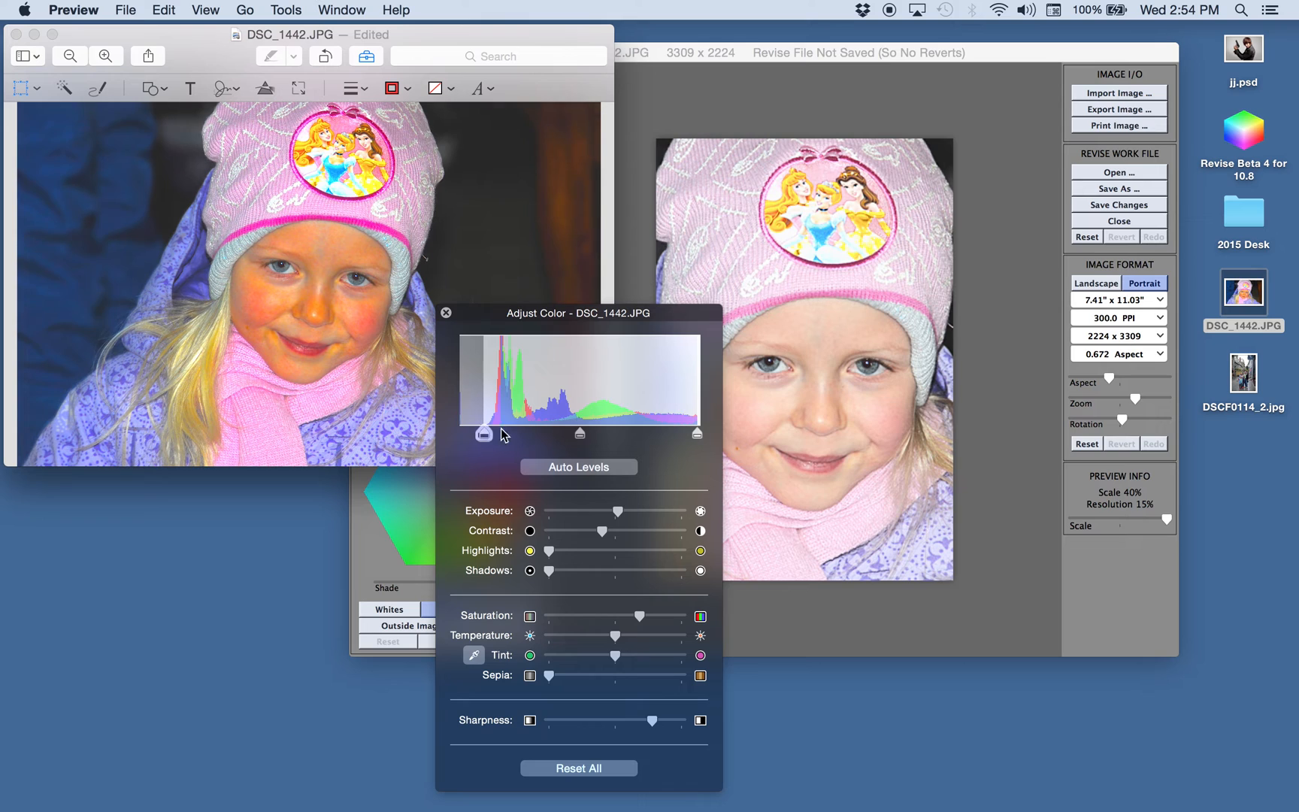
left_click_drag(579, 434, 552, 438)
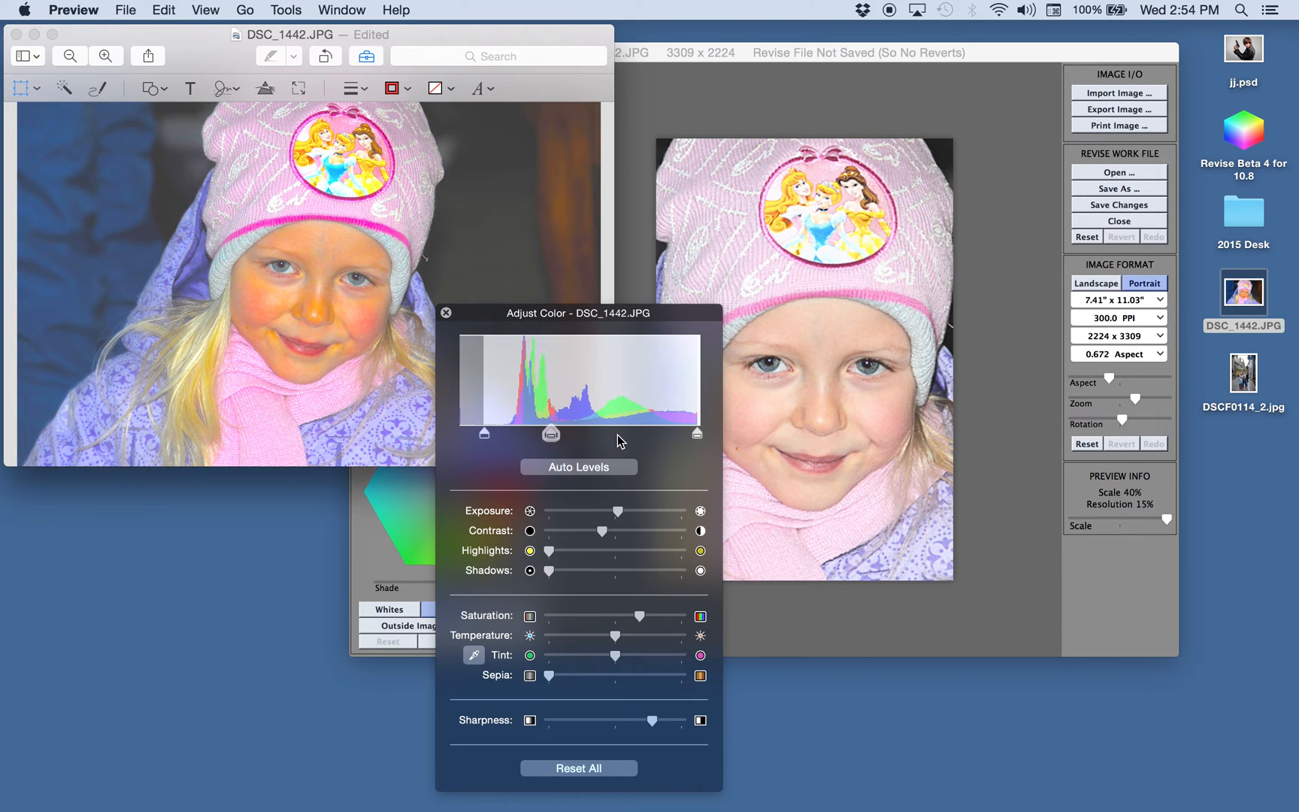
left_click(699, 436)
mouse_move(699, 440)
left_mouse_down()
mouse_move(682, 439)
mouse_move(693, 440)
left_mouse_up()
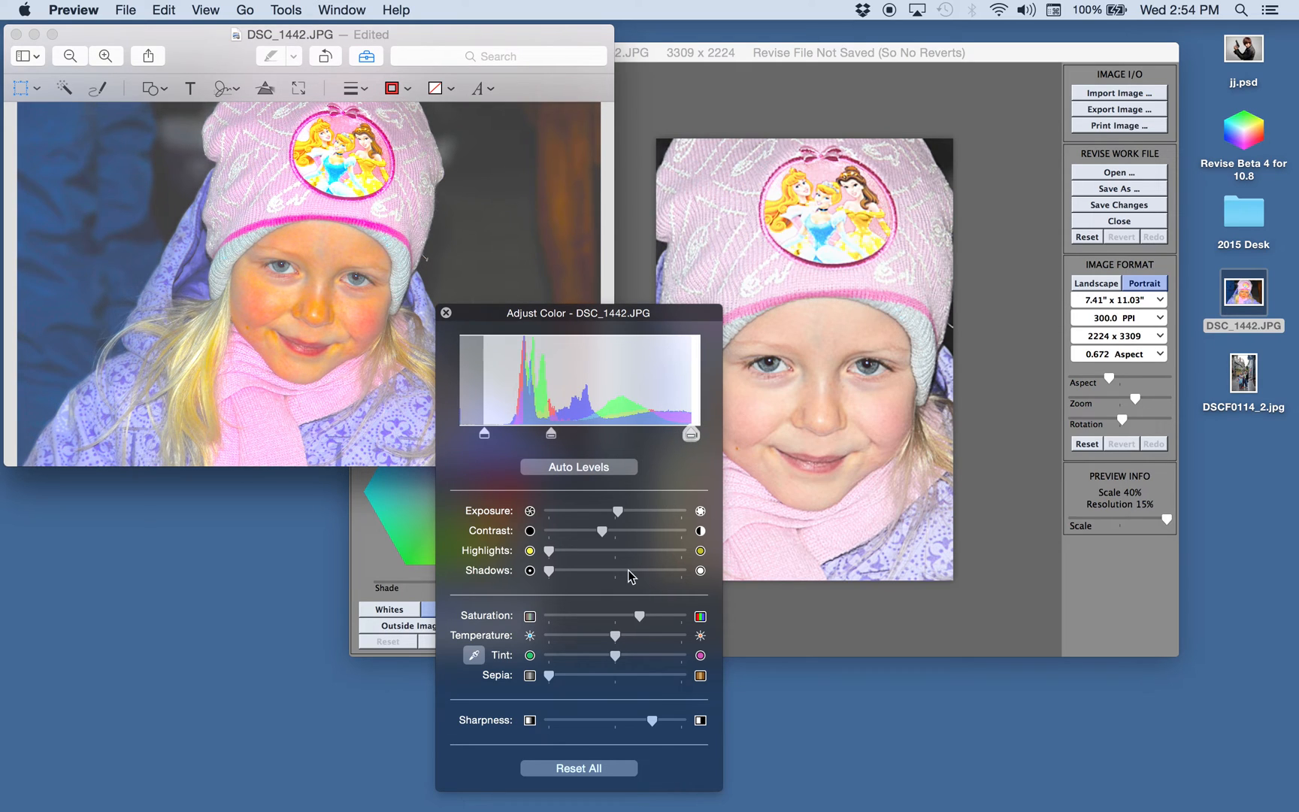
left_click(611, 638)
mouse_move(614, 636)
left_mouse_down()
mouse_move(559, 636)
mouse_move(656, 629)
mouse_move(598, 632)
mouse_move(649, 632)
mouse_move(598, 632)
mouse_move(630, 632)
mouse_move(585, 655)
mouse_move(648, 656)
mouse_move(598, 648)
mouse_move(621, 648)
left_mouse_up()
In Revise, try a small Hue Shift and a magenta color cast on the Grays, and return the cast to neutral.
left_click(861, 439)
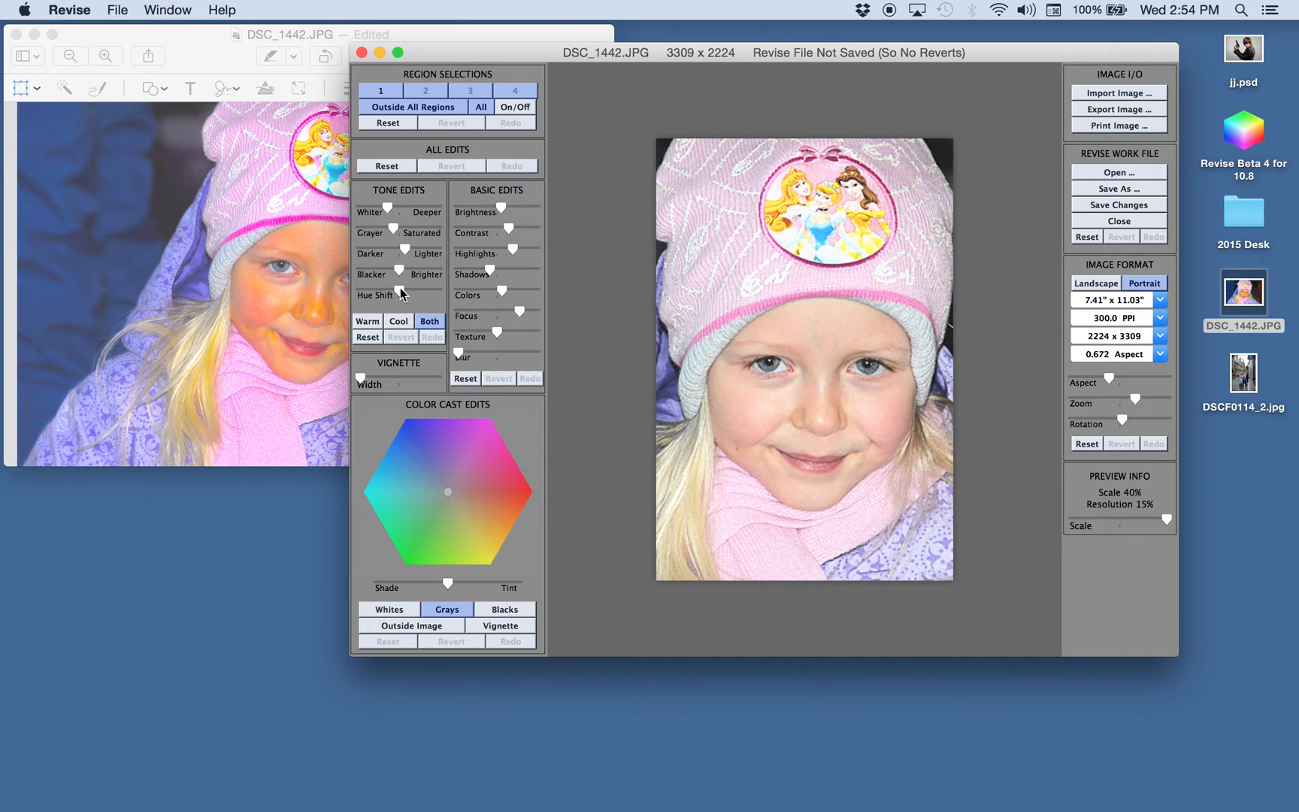
mouse_move(400, 293)
left_mouse_down()
mouse_move(358, 294)
mouse_move(439, 293)
mouse_move(404, 297)
left_mouse_up()
mouse_move(448, 497)
left_mouse_down()
mouse_move(416, 487)
mouse_move(416, 512)
mouse_move(451, 519)
mouse_move(490, 483)
mouse_move(482, 504)
mouse_move(485, 465)
mouse_move(446, 446)
mouse_move(477, 459)
left_mouse_up()
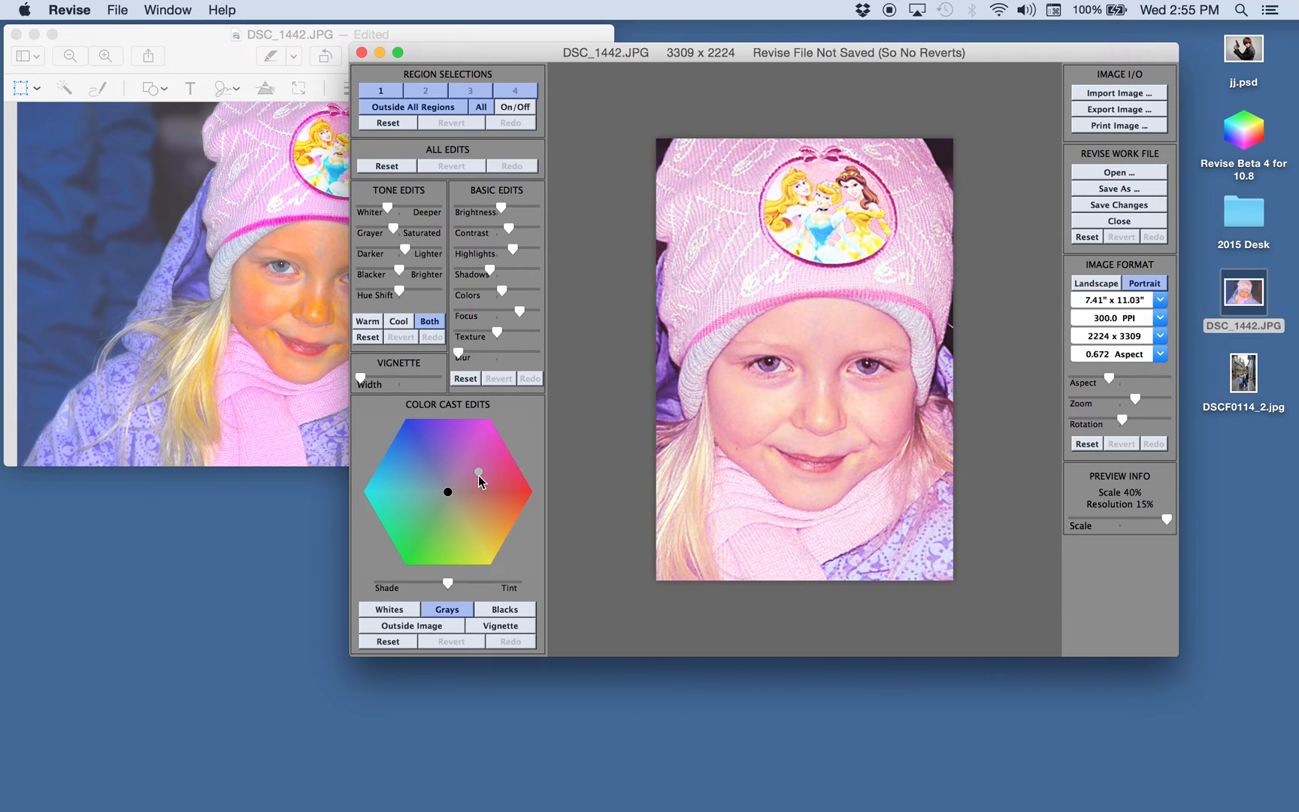
left_click_drag(455, 526, 449, 496)
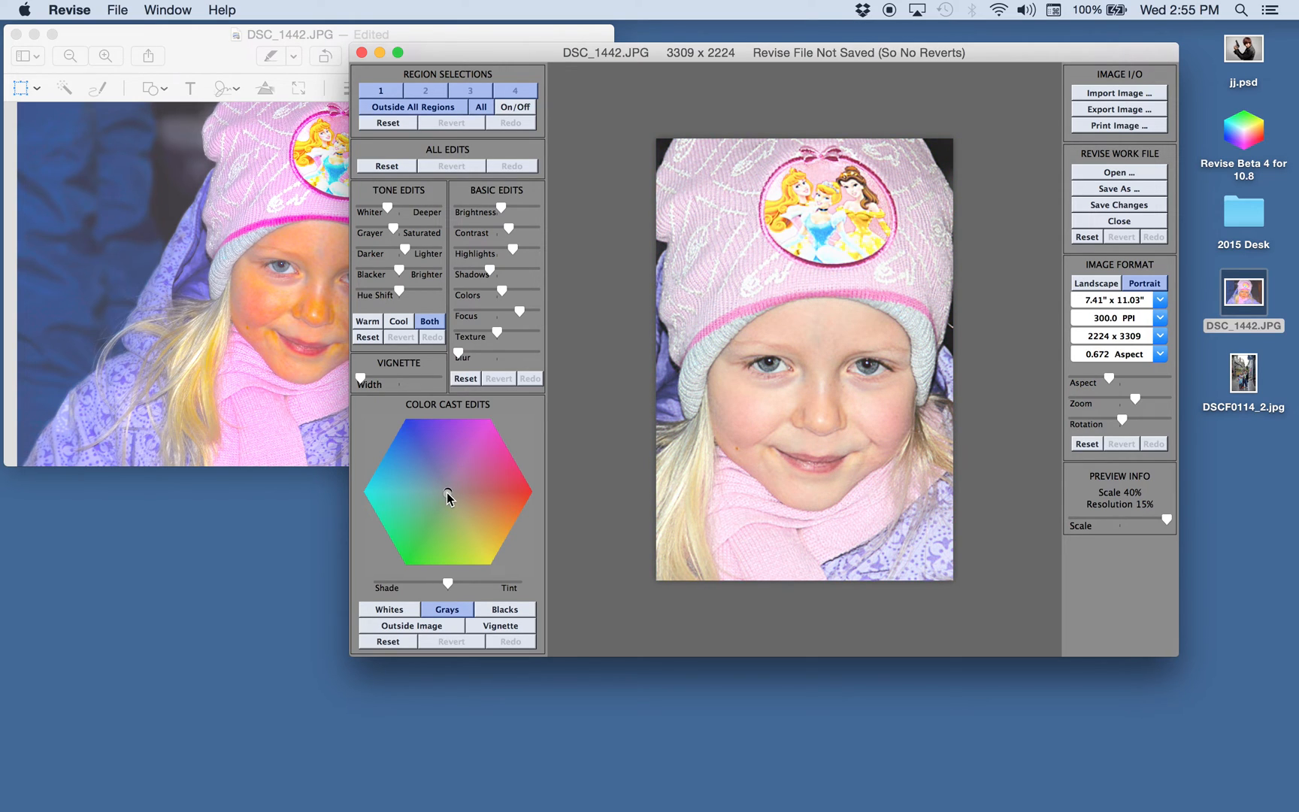
Try a color cast on the Whites, then give the Grays a yellow-green cast with a stronger Tint.
left_click(400, 610)
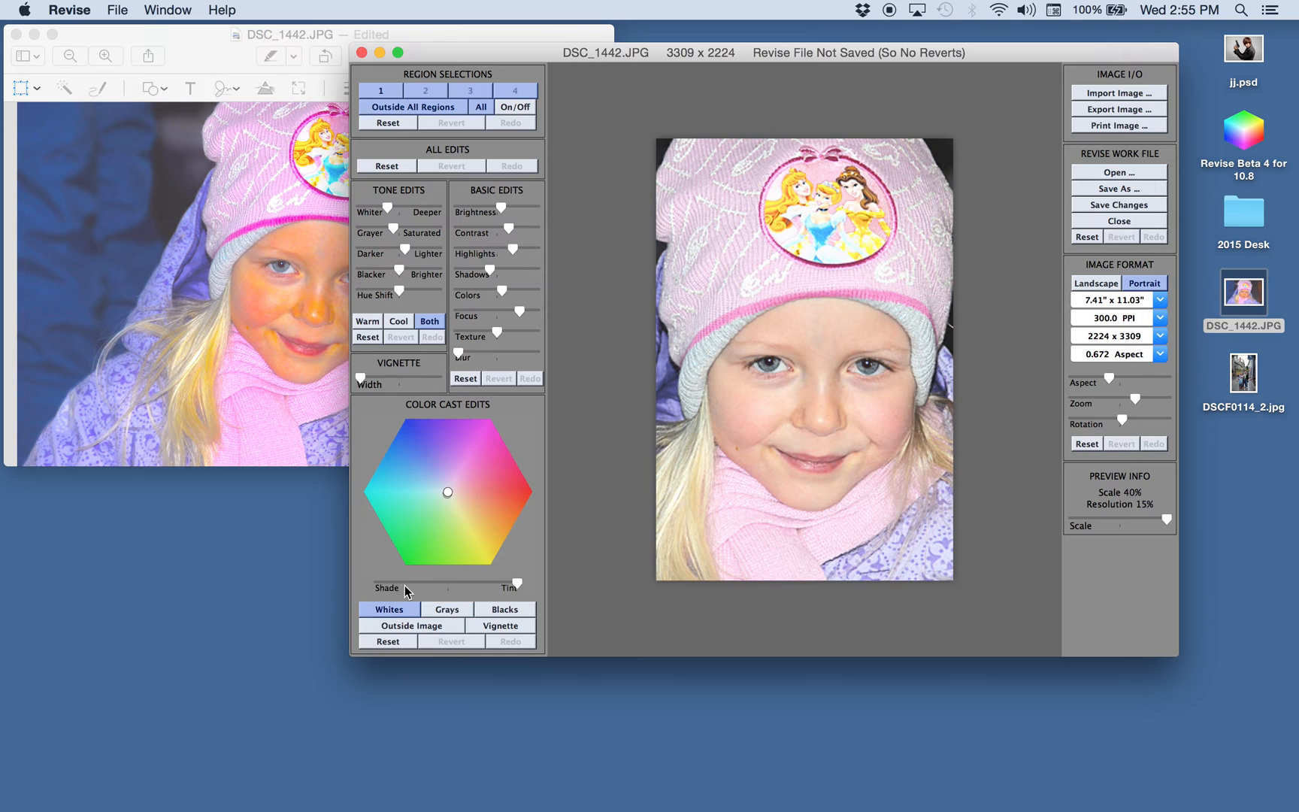
mouse_move(458, 472)
left_mouse_down()
mouse_move(467, 454)
mouse_move(434, 457)
mouse_move(430, 489)
mouse_move(491, 487)
mouse_move(447, 494)
left_mouse_up()
left_click(448, 609)
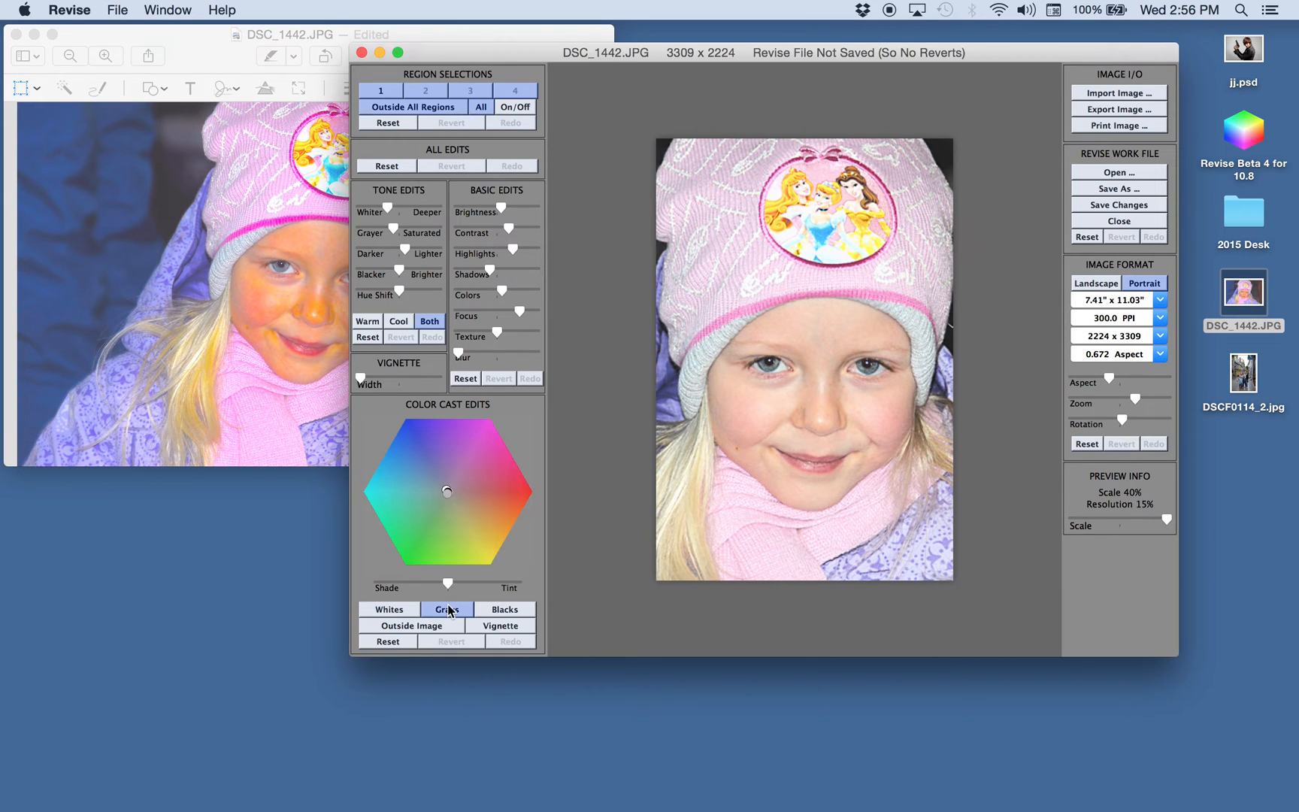
left_click_drag(448, 493, 464, 531)
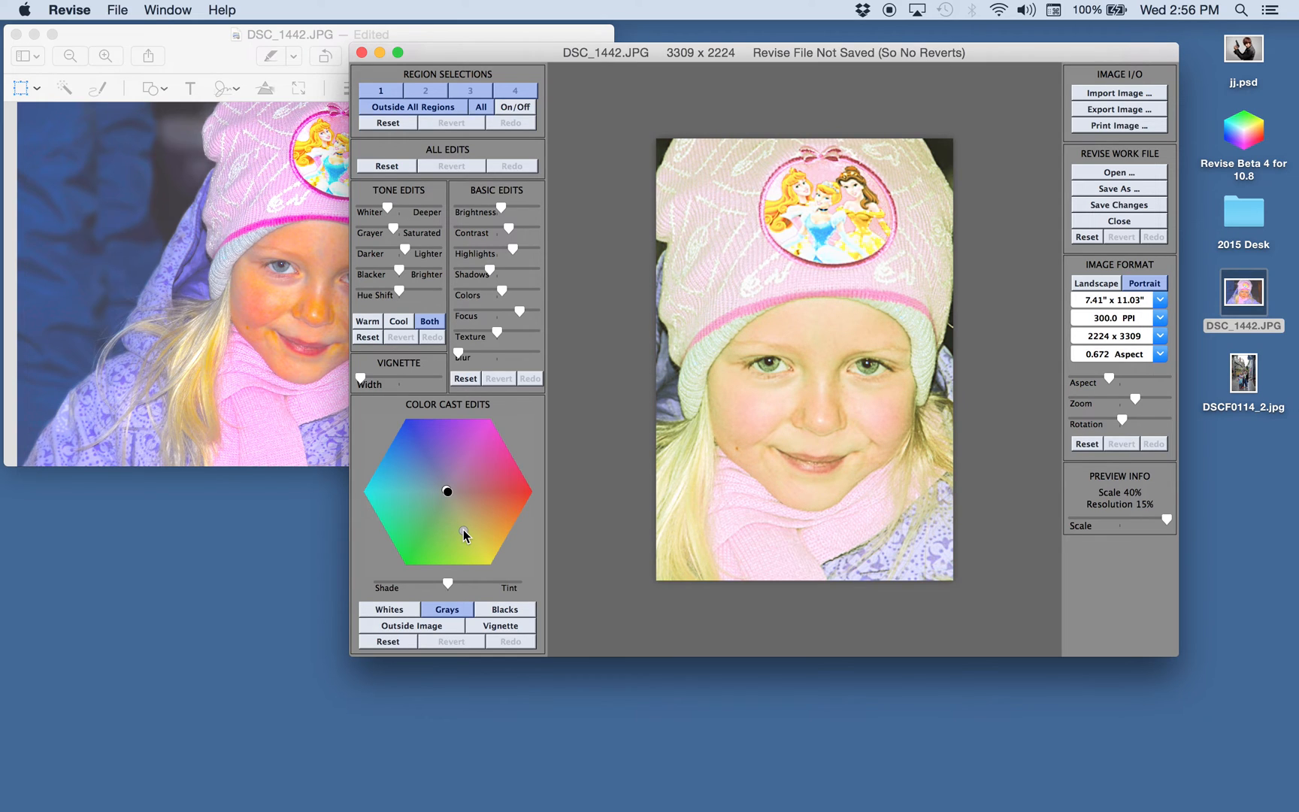
left_click_drag(447, 588, 484, 572)
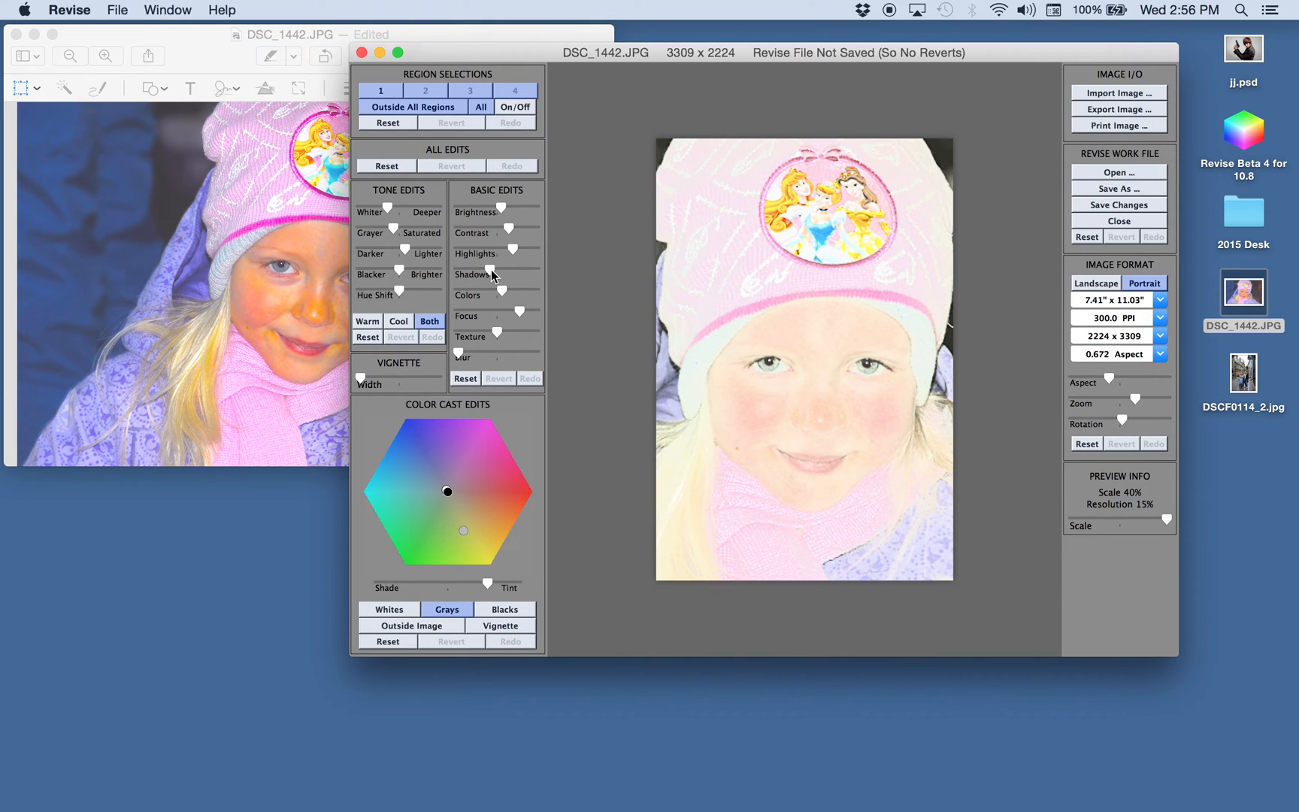
Lower the portrait's Shadows and Brightness with higher Contrast, and reduce Highlights slightly.
left_click_drag(493, 276, 475, 275)
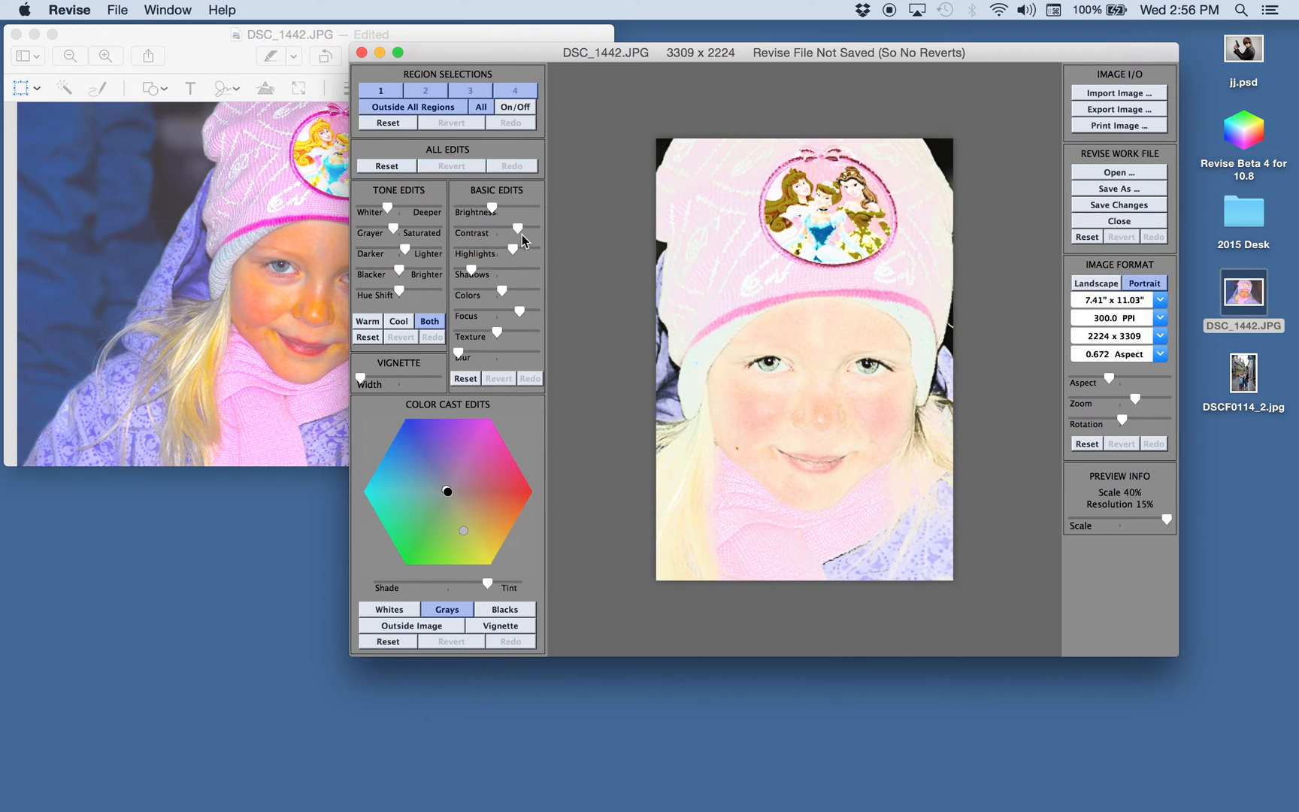
mouse_move(513, 253)
left_mouse_down()
mouse_move(496, 248)
mouse_move(529, 250)
mouse_move(510, 252)
left_mouse_up()
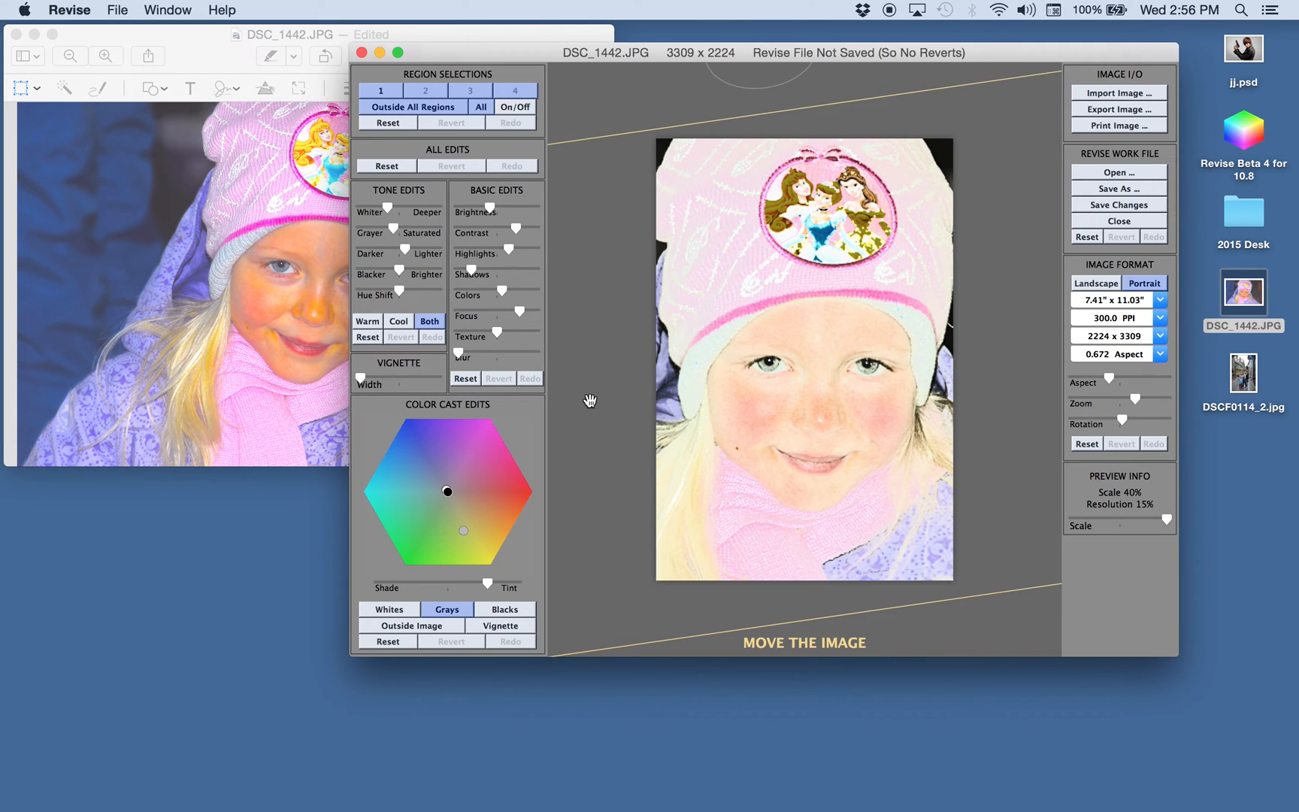
Reset the color cast and all other edits, then slightly raise the portrait's Brightness.
left_click(393, 643)
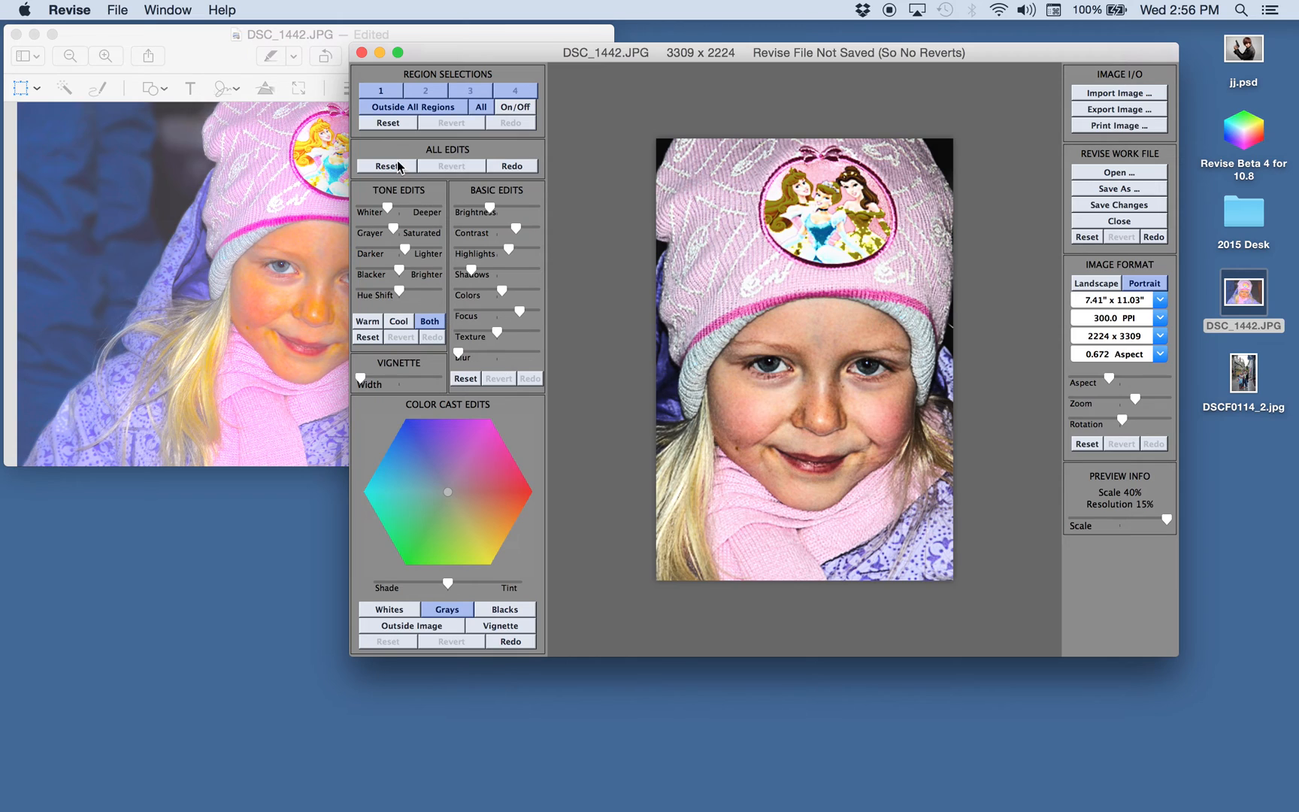
left_click(387, 166)
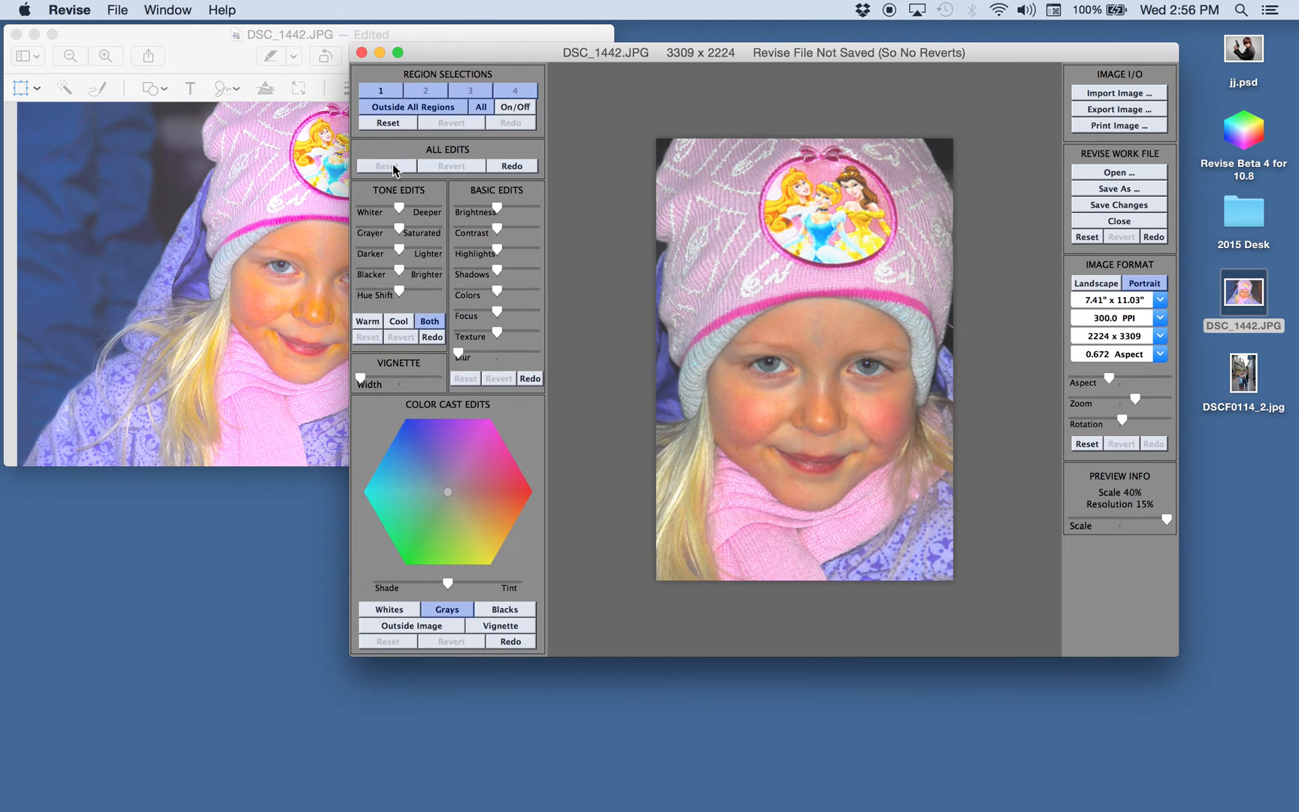
left_click_drag(498, 210, 509, 211)
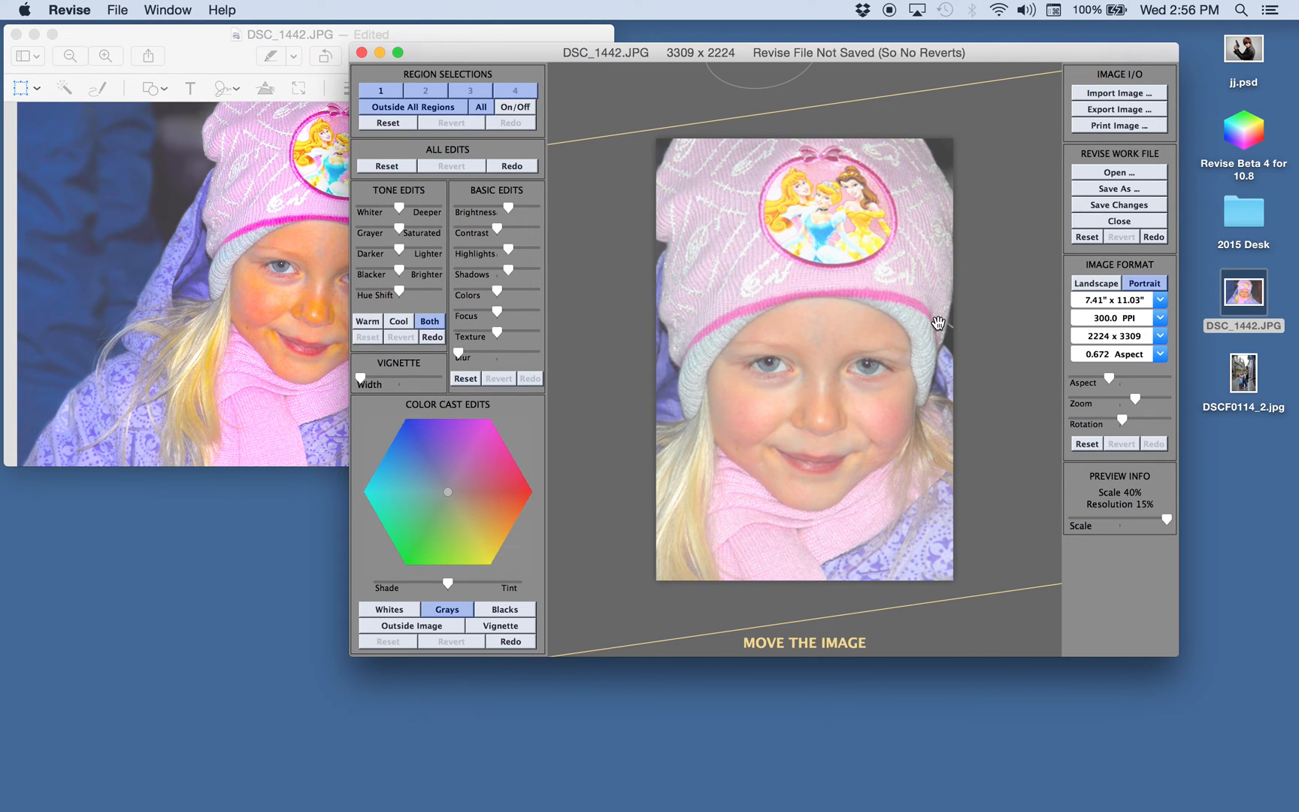
Move edit region 3 from above the image onto the girl's face and enlarge it to span both eyes.
left_click(780, 71)
left_click_drag(771, 128, 849, 353)
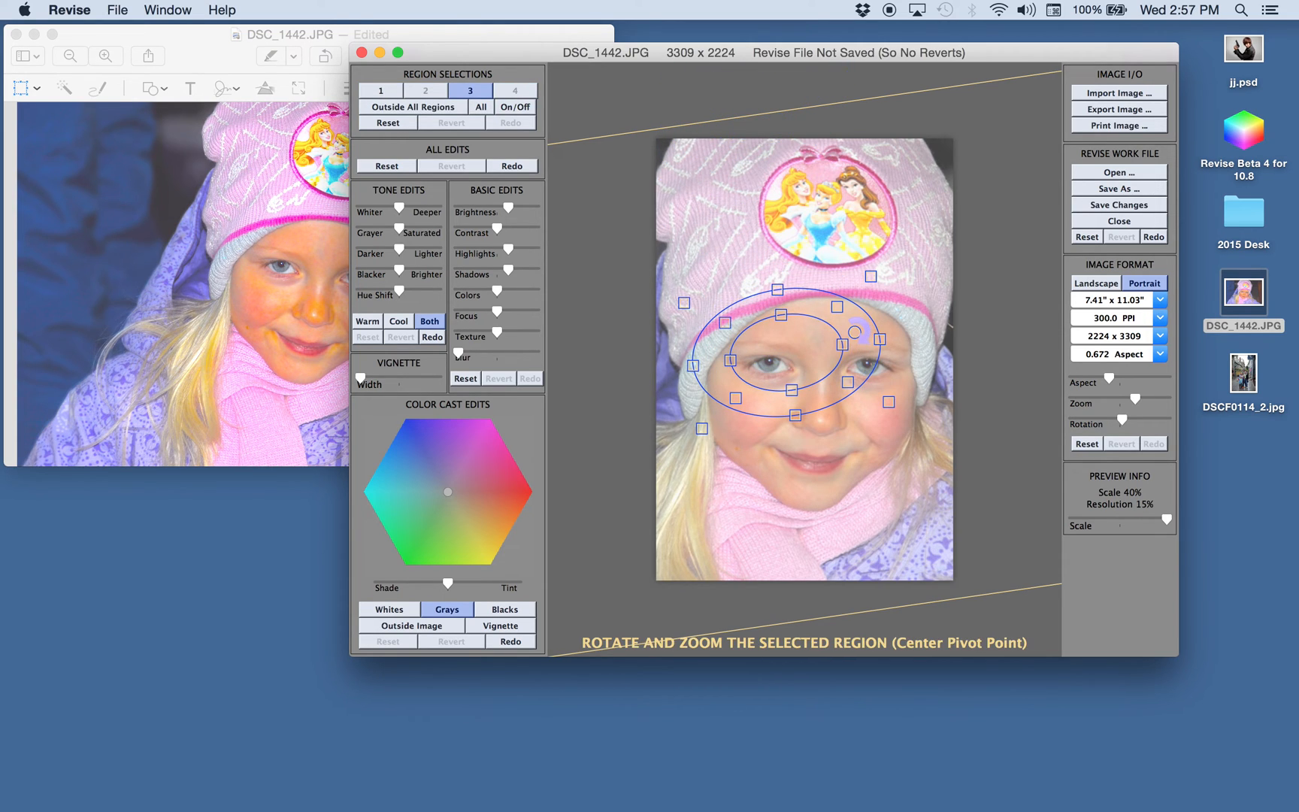
left_click_drag(854, 332, 891, 331)
left_click_drag(821, 354, 849, 357)
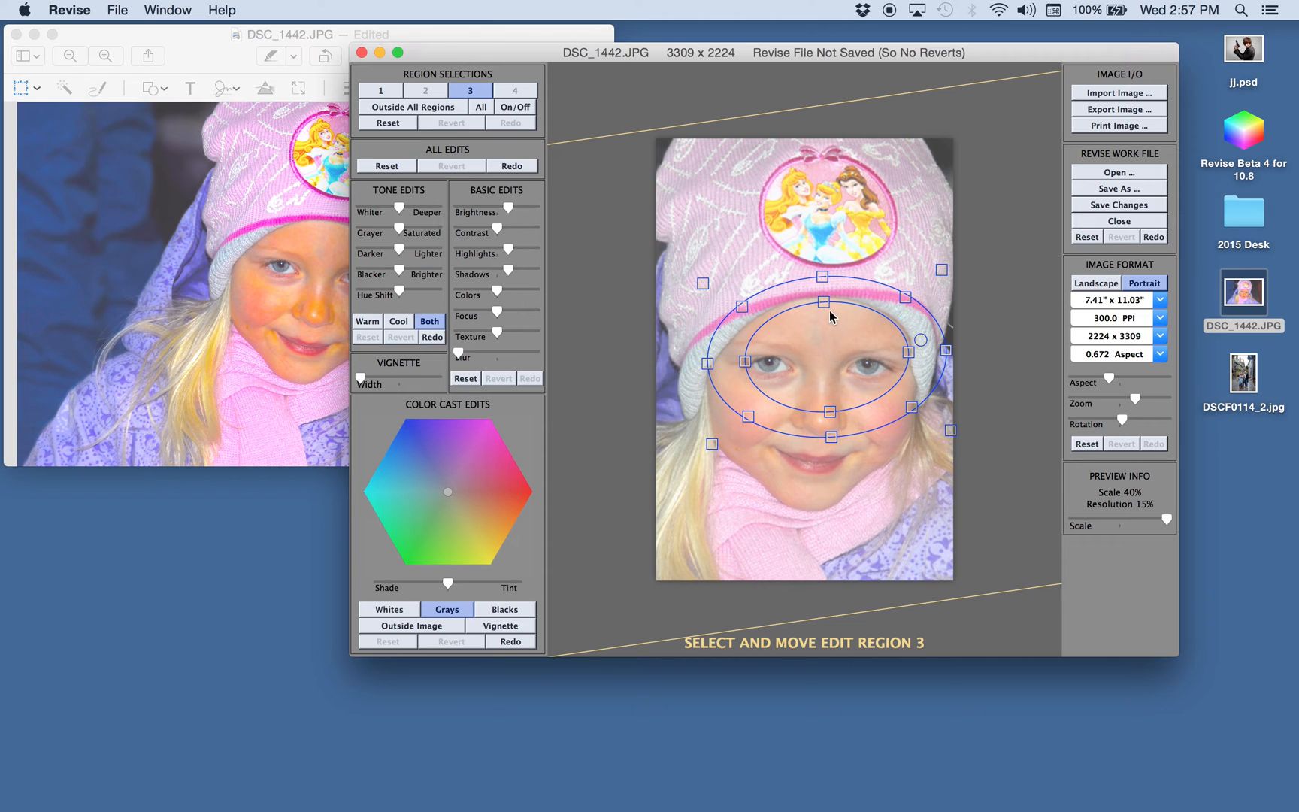
Flatten edit region 3 into a wide ellipse, level it and center it over both eyes.
left_click_drag(830, 311, 803, 367)
left_click_drag(912, 342, 921, 347)
left_click_drag(842, 364, 850, 366)
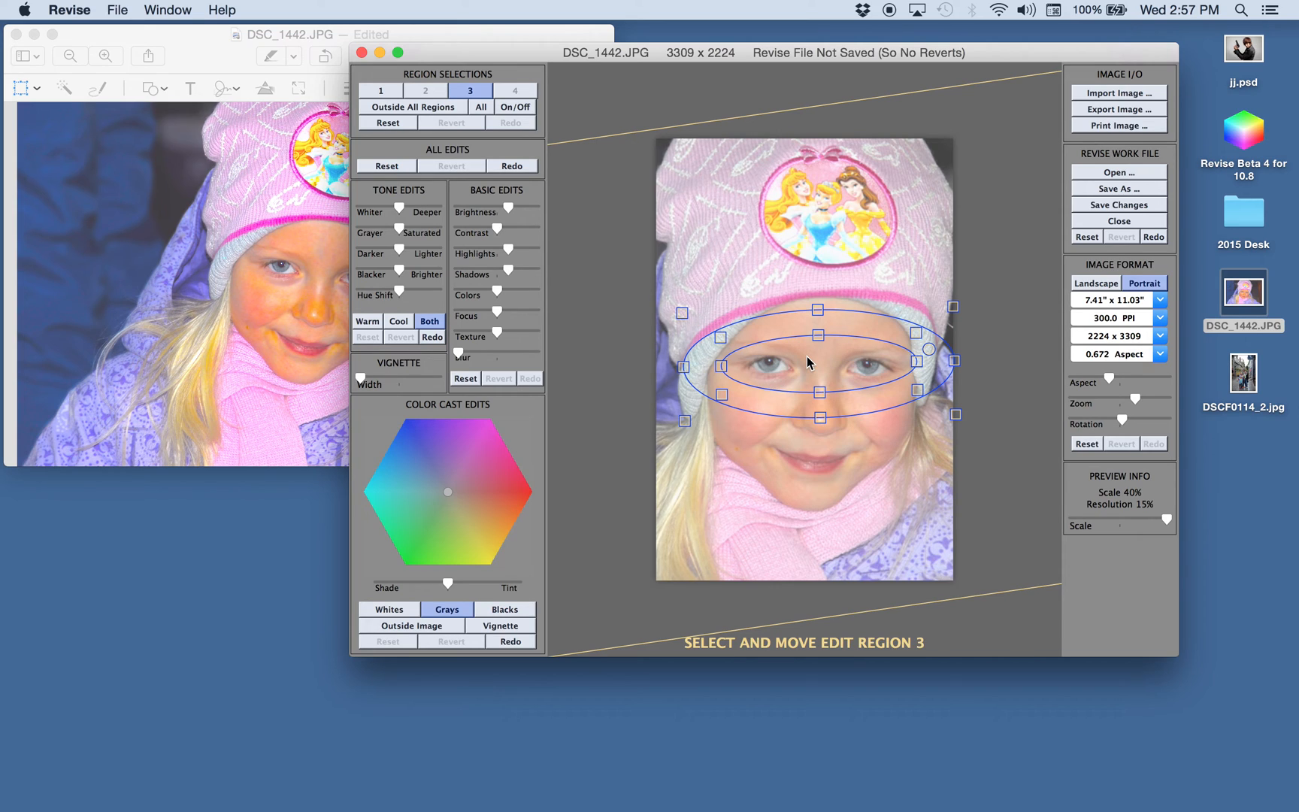
Adjust region 3's blend distance, widening it slightly at the sides and narrowing it above and below the eyes.
mouse_move(818, 311)
left_mouse_down()
mouse_move(815, 267)
mouse_move(817, 297)
left_mouse_up()
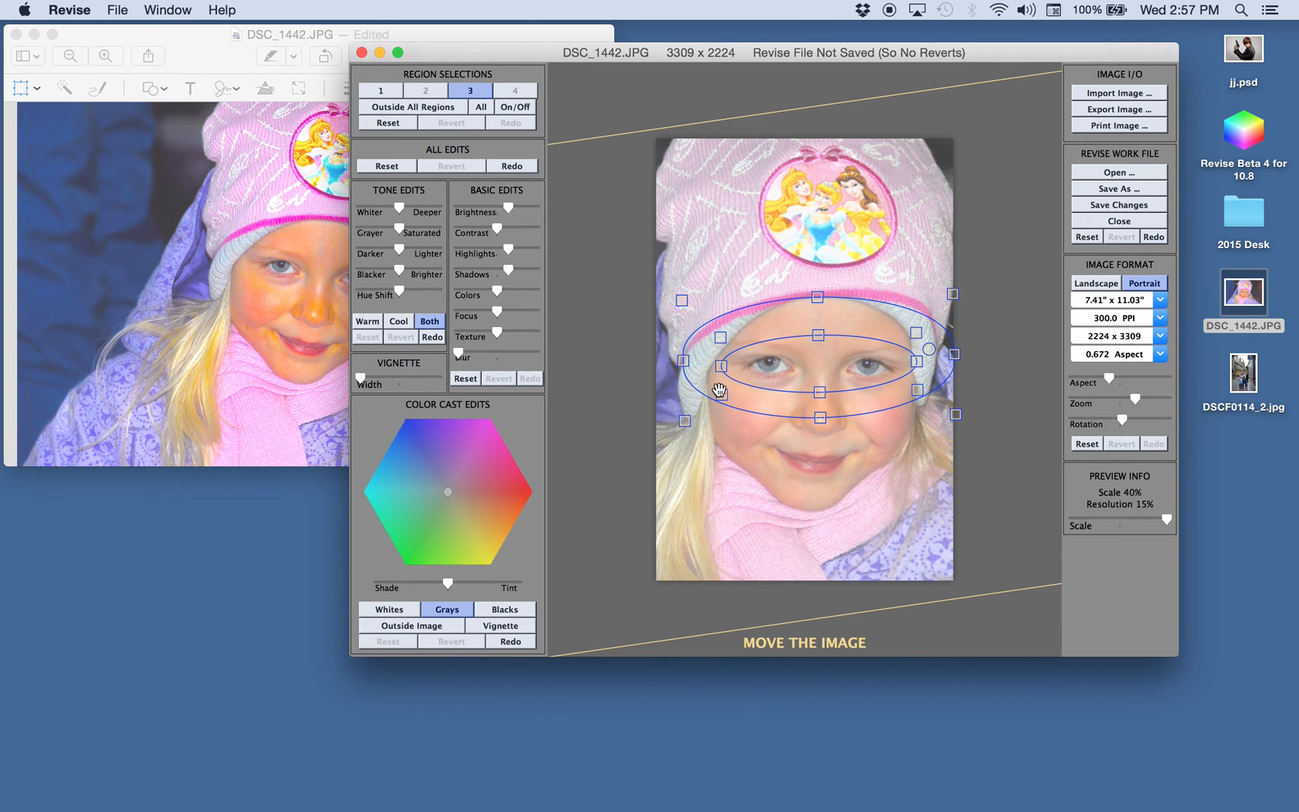
left_click_drag(683, 419, 680, 421)
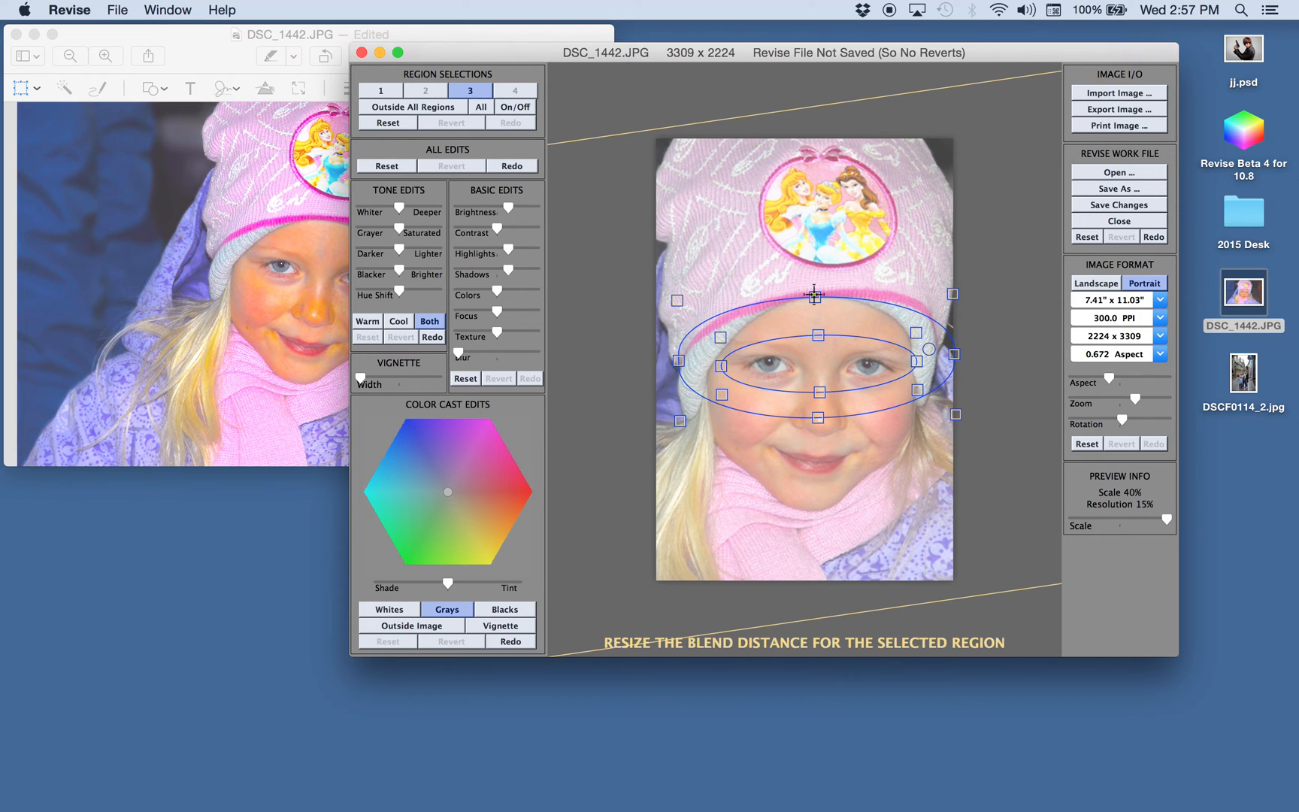
left_click_drag(814, 296, 816, 314)
left_click_drag(818, 415, 817, 411)
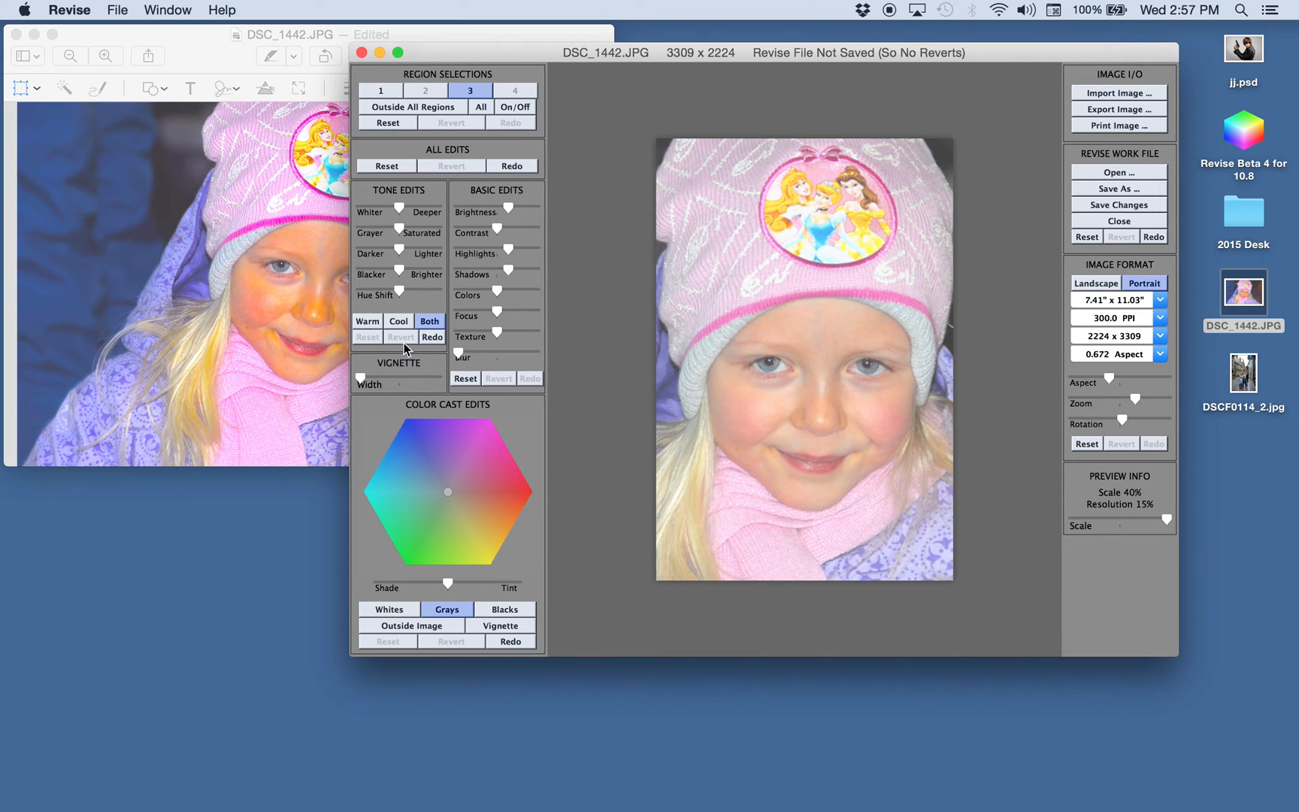
Make region 3's cool tones deeper, more saturated, darker and slightly brighter in the blacks, and raise its Colors.
left_click(400, 321)
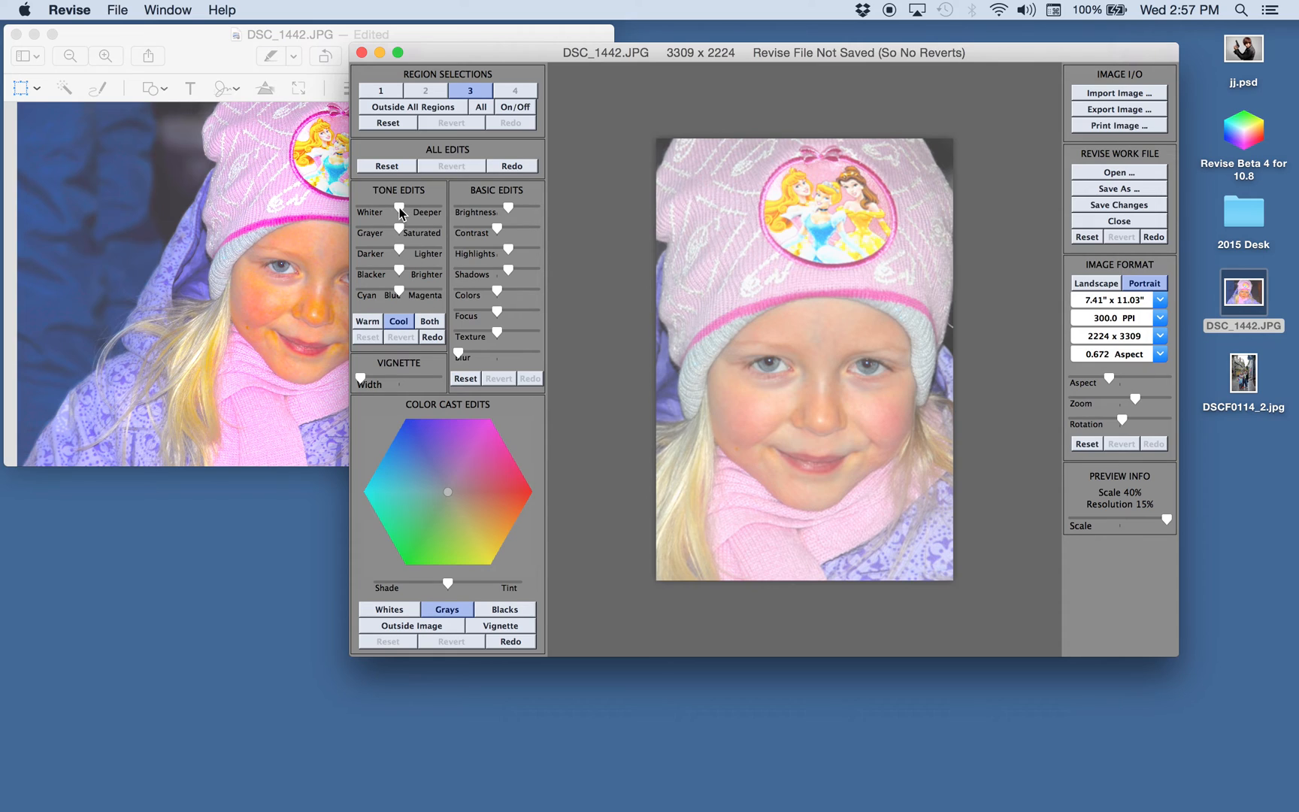
left_click_drag(401, 210, 427, 227)
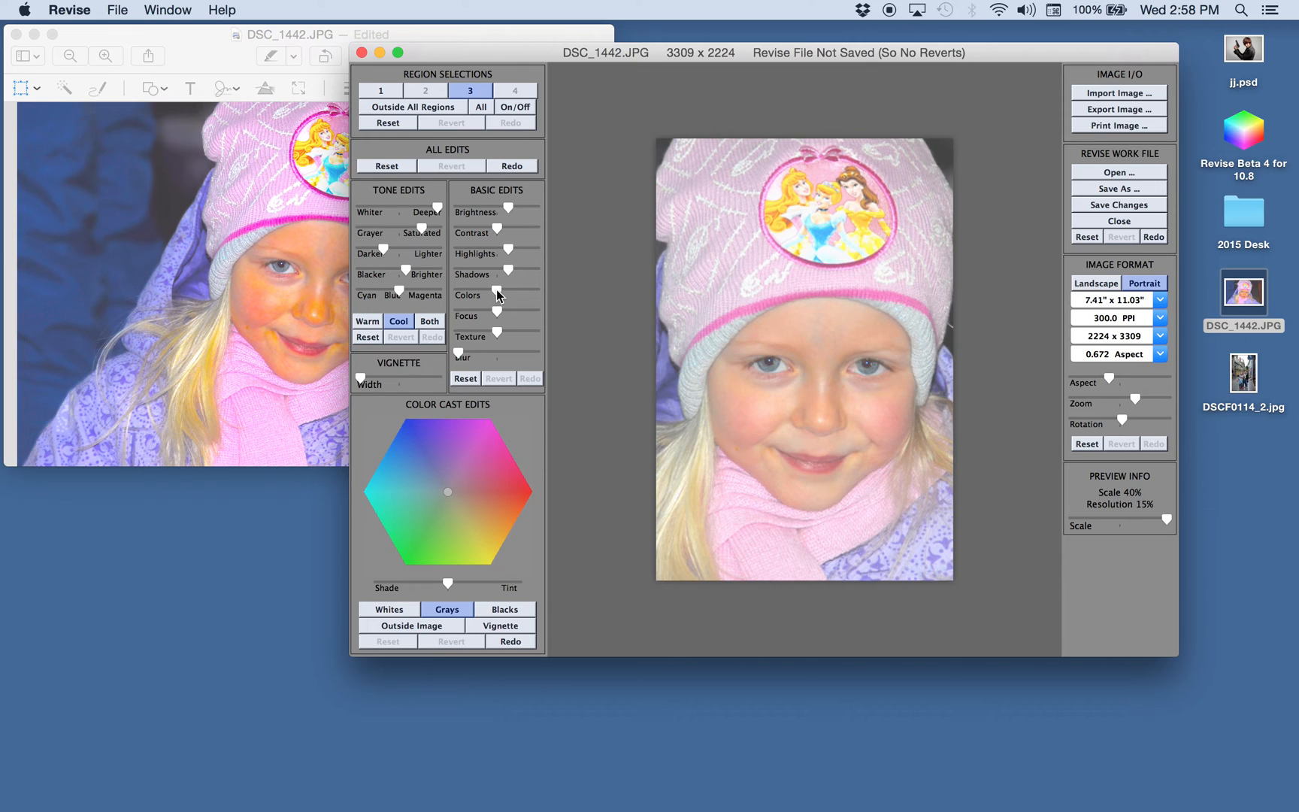
left_click_drag(498, 294, 509, 296)
mouse_move(820, 380)
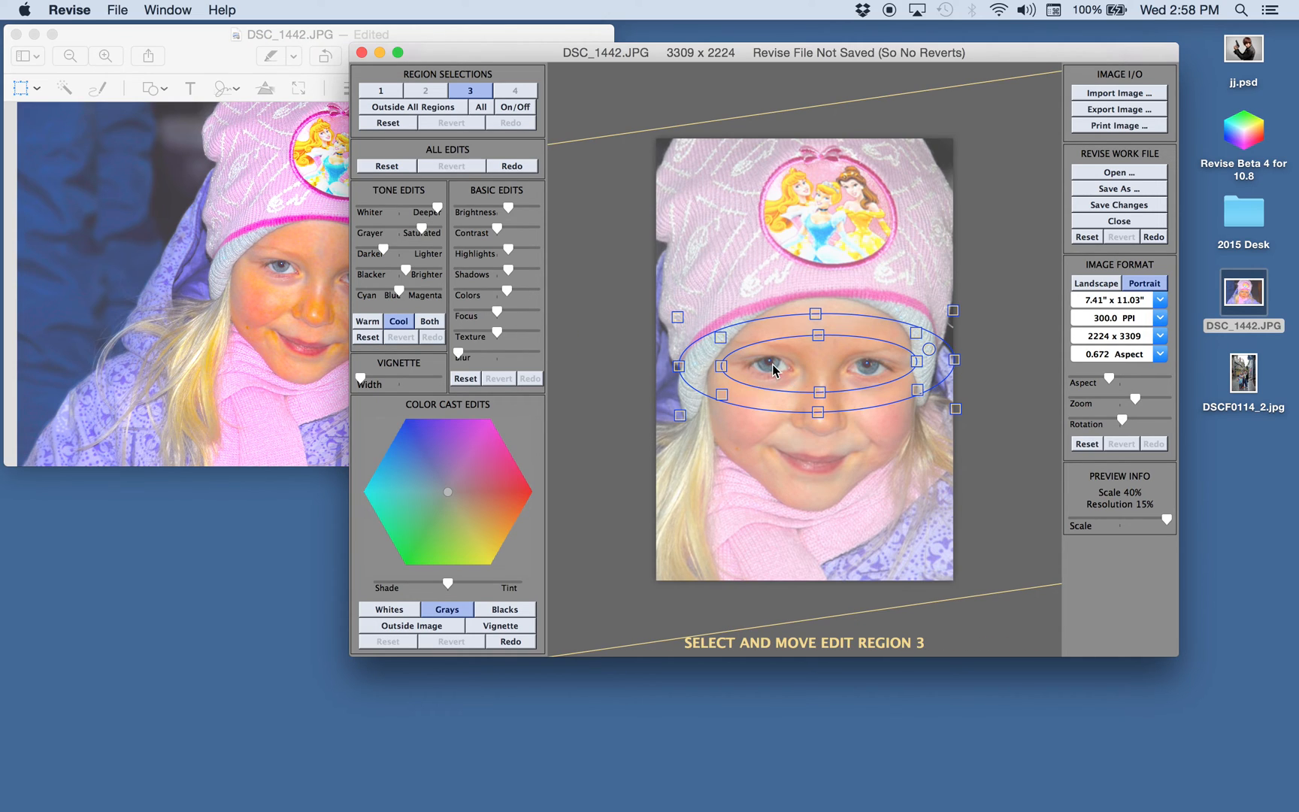
mouse_move(806, 369)
left_mouse_down()
mouse_move(805, 469)
mouse_move(805, 370)
left_mouse_up()
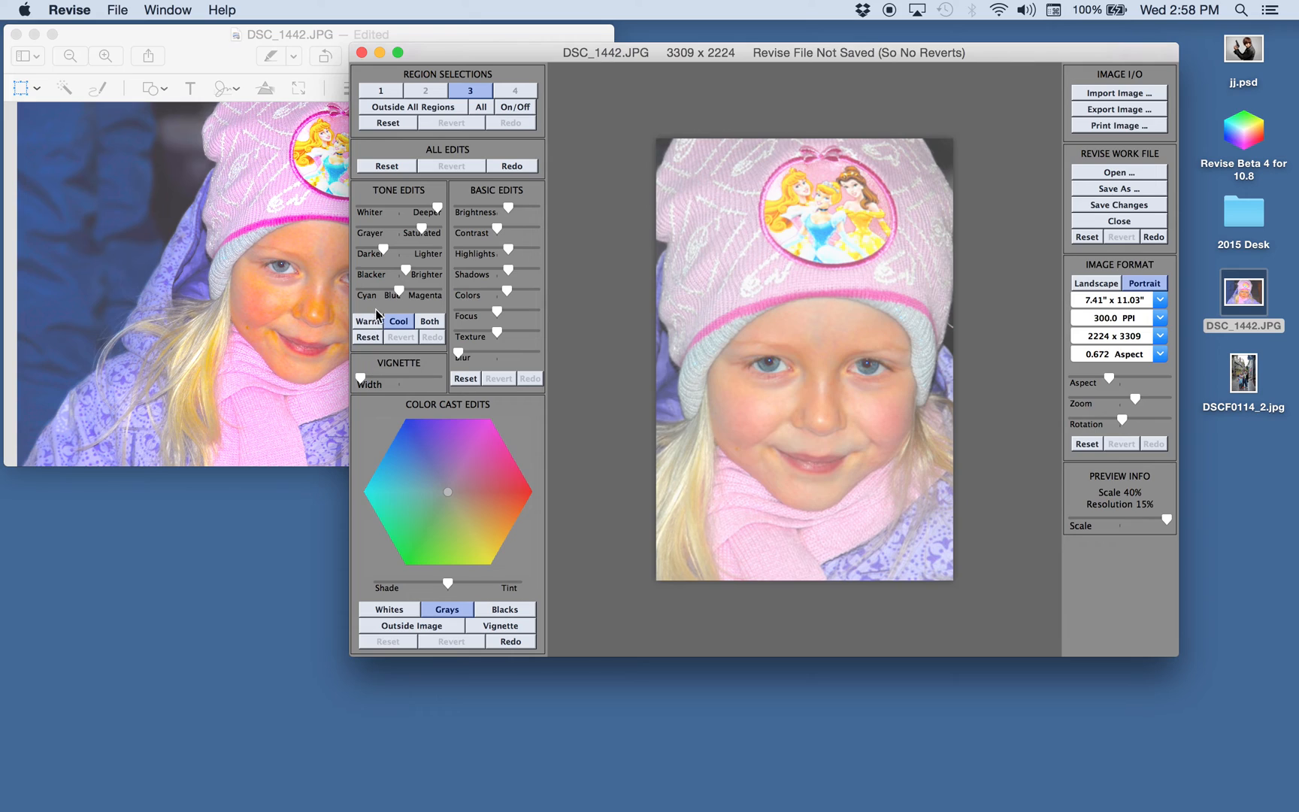
Shift region 3's cool hue slightly toward cyan, raise Highlights a little and increase Focus on the eyes.
mouse_move(397, 295)
left_mouse_down()
mouse_move(376, 292)
mouse_move(458, 288)
mouse_move(396, 291)
left_mouse_up()
mouse_move(509, 273)
left_mouse_down()
mouse_move(488, 272)
mouse_move(514, 271)
mouse_move(512, 252)
left_mouse_up()
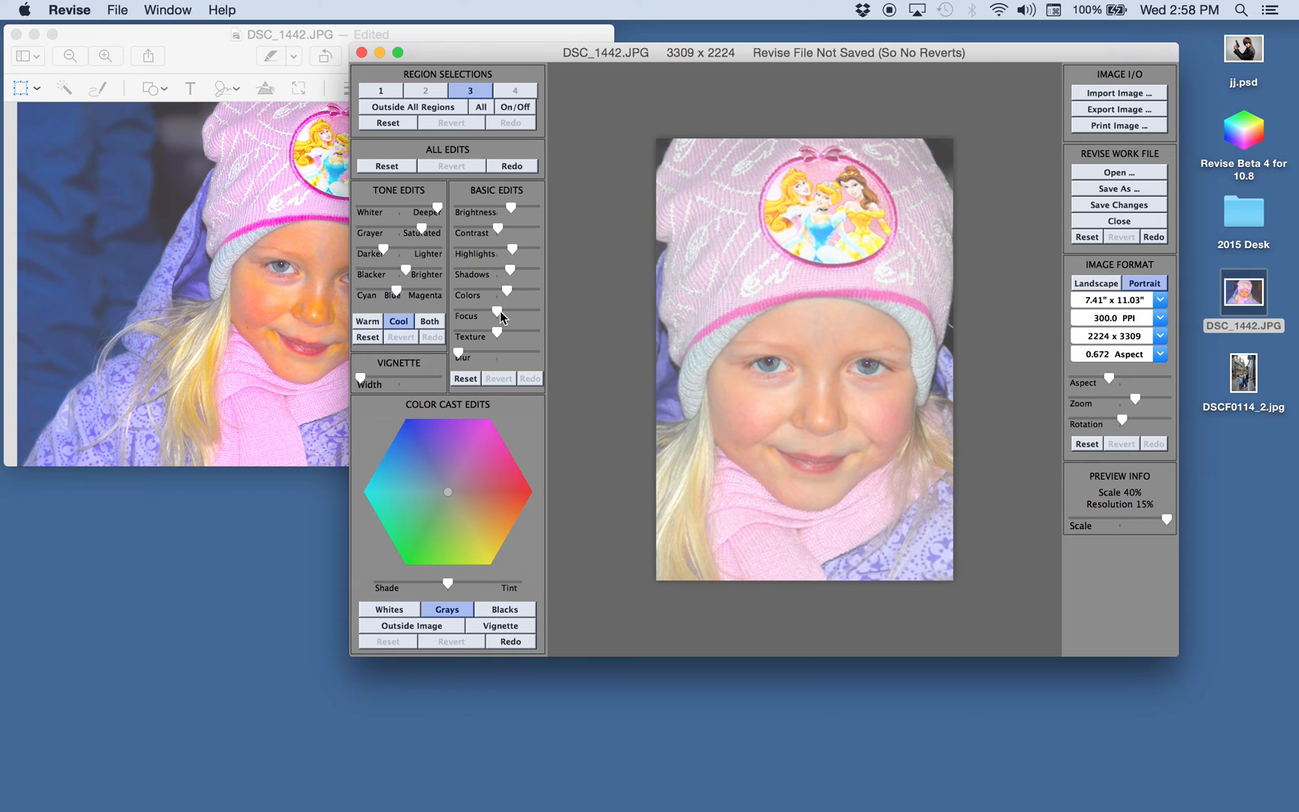
left_click_drag(499, 315, 522, 315)
Move edit region 4 onto the hat and fit it around the princess emblem.
left_click_drag(1167, 520, 1113, 517)
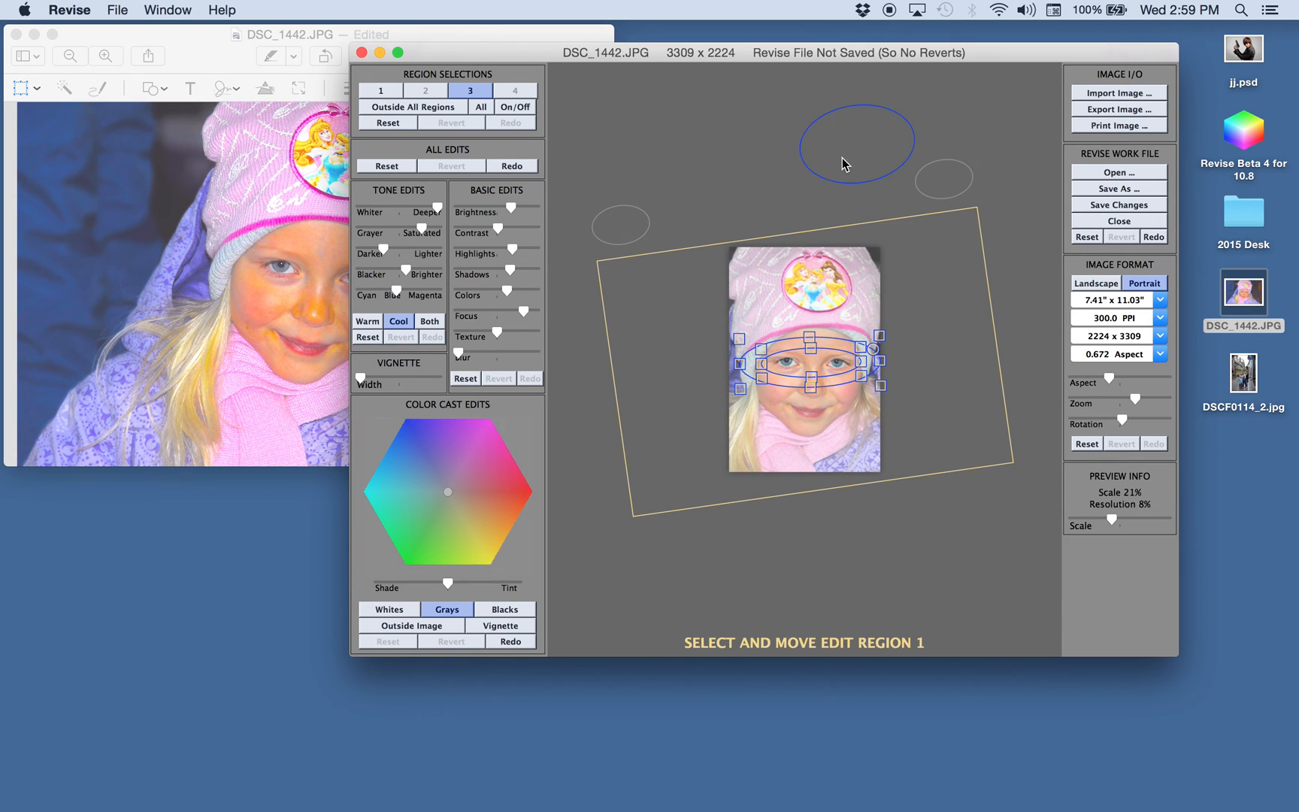
left_click_drag(942, 188, 855, 309)
left_click_drag(1114, 521, 1219, 516)
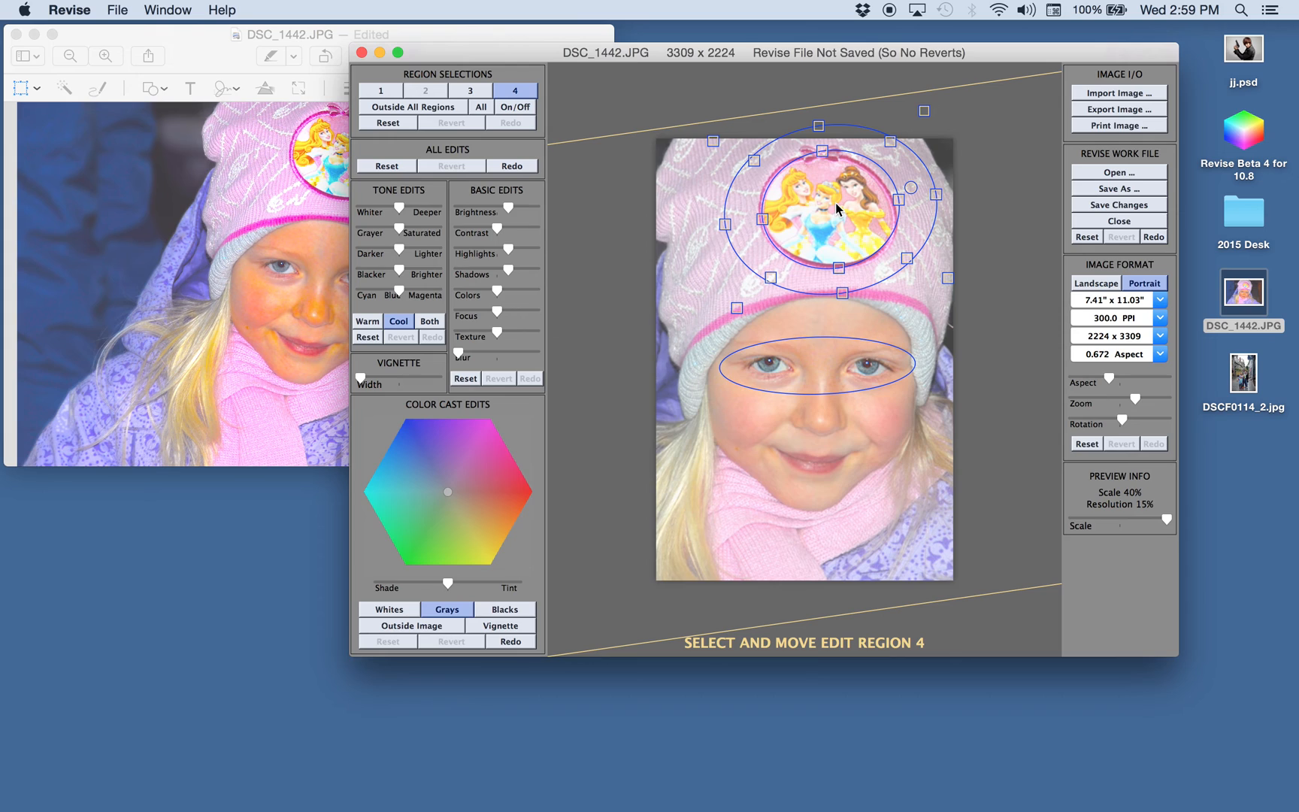
For region 4 on the hat emblem, raise Colors and Contrast and lower Brightness, Highlights and Shadows.
left_click(826, 366)
left_click(829, 207)
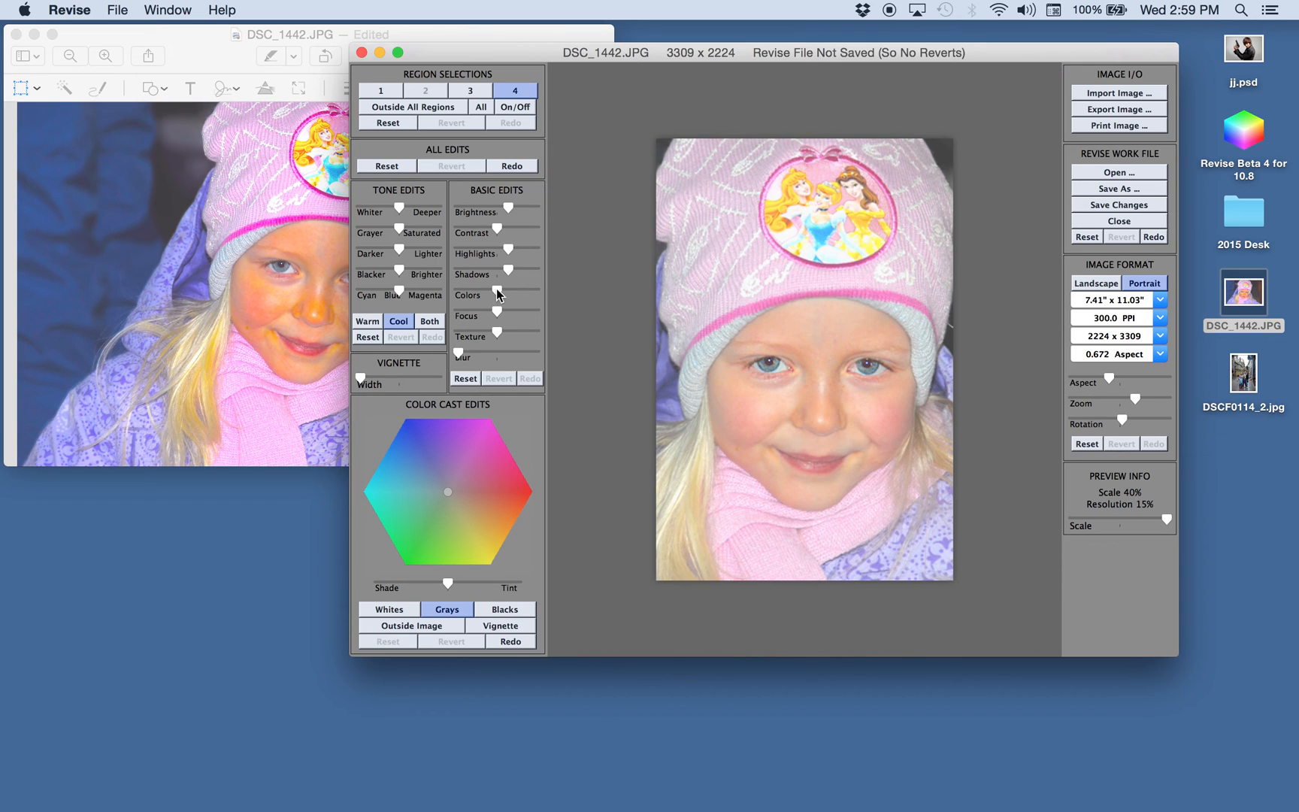
left_click_drag(469, 291, 498, 247)
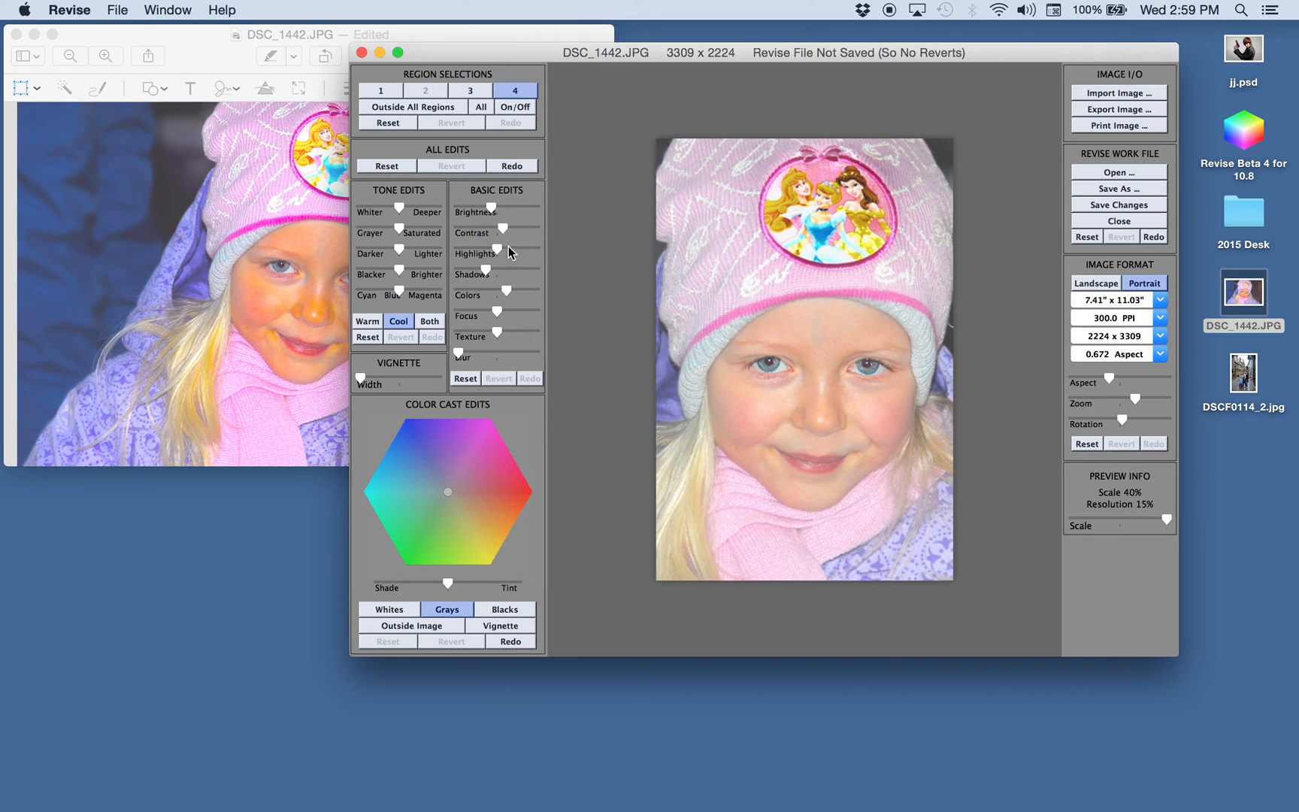
Select all edit regions together, raise Brightness slightly and increase Focus across the portrait.
left_click(481, 107)
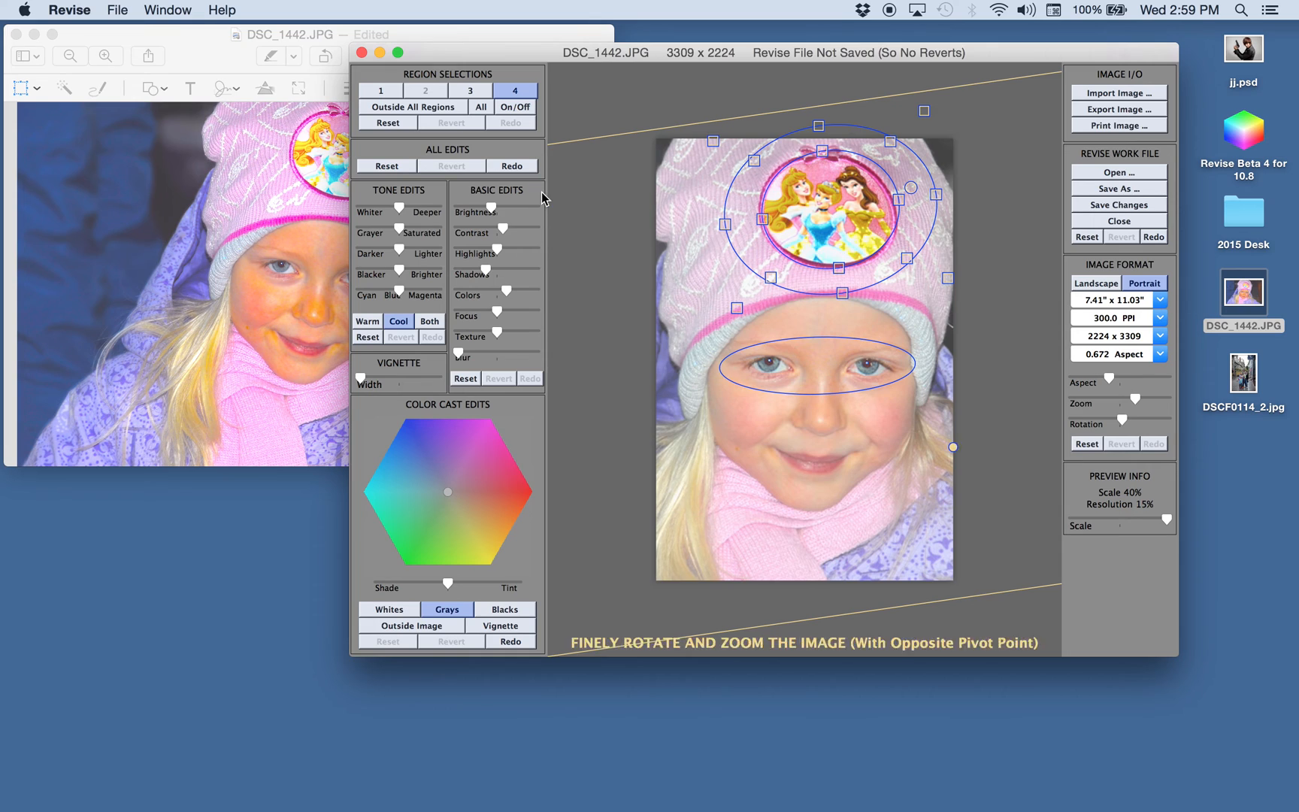
left_click(480, 108)
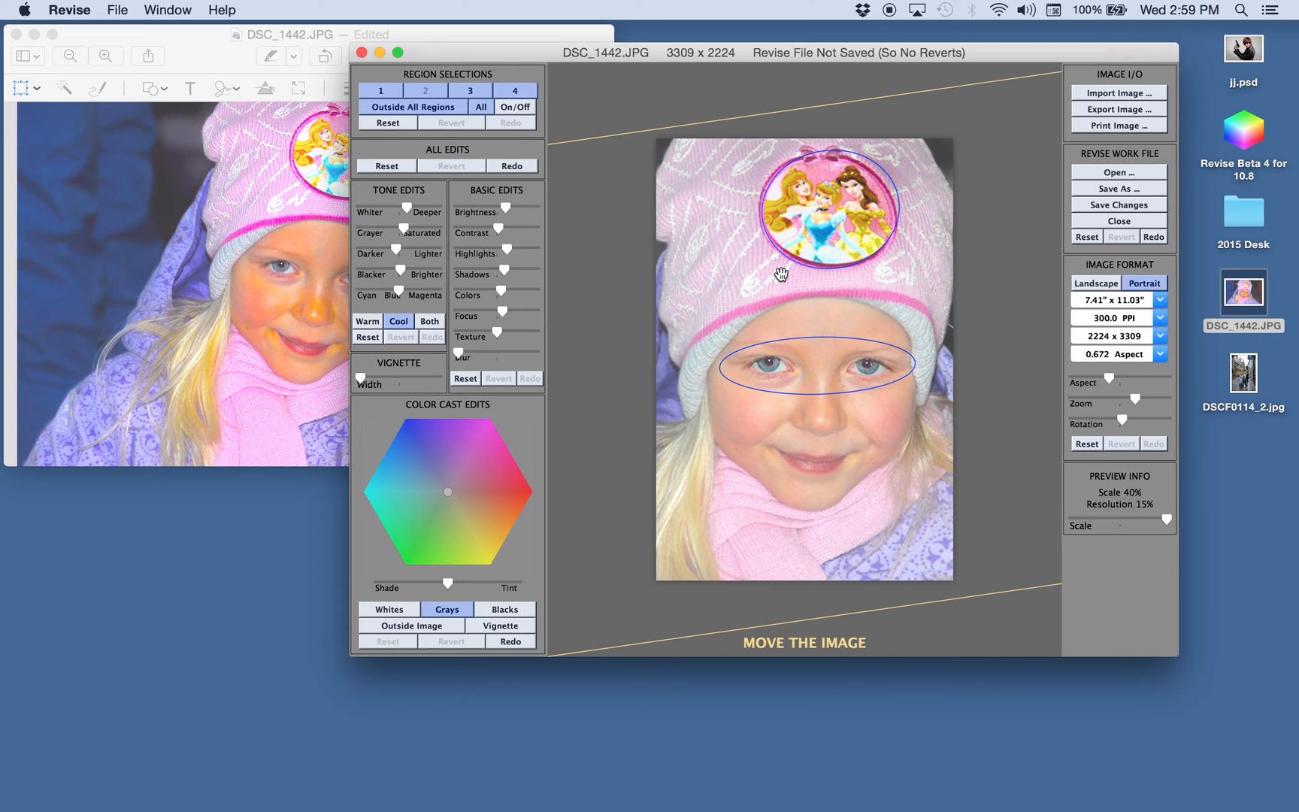
left_click_drag(505, 214, 507, 213)
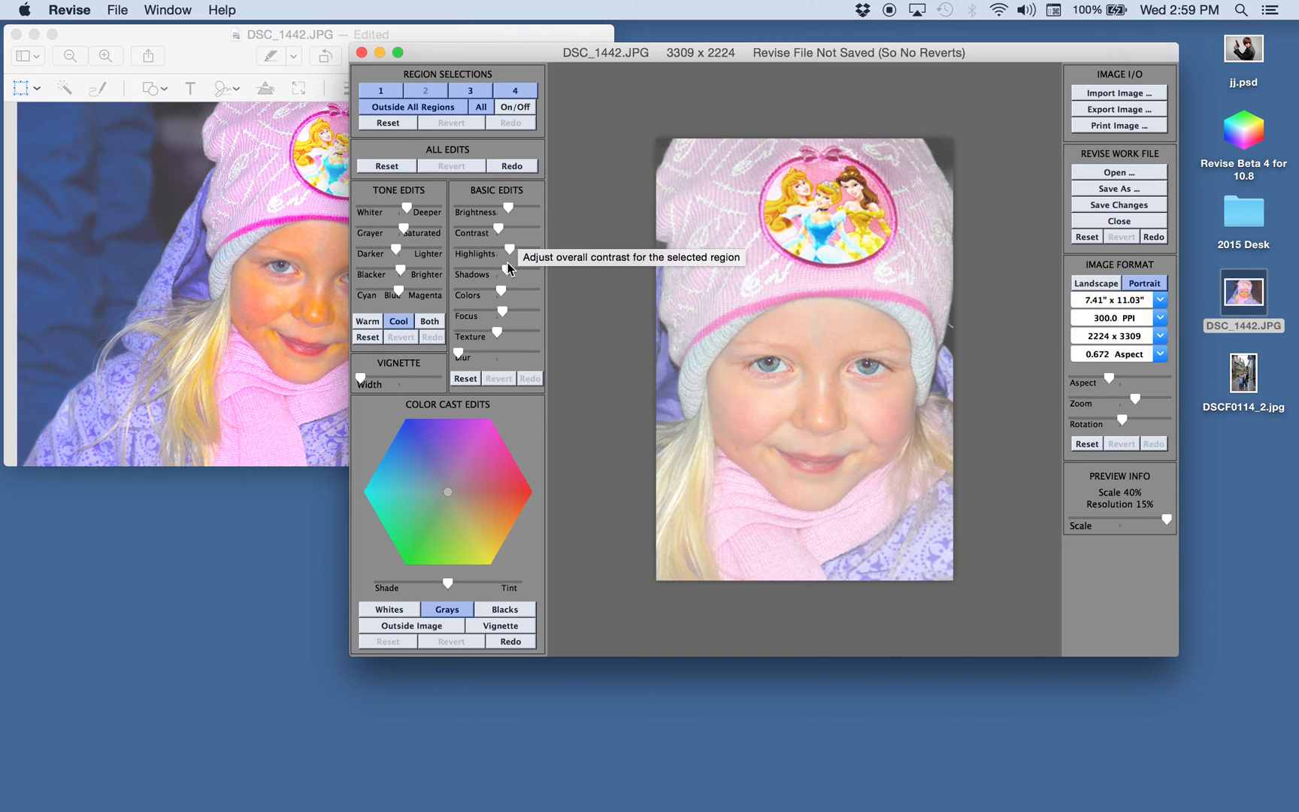
left_click_drag(502, 312, 520, 310)
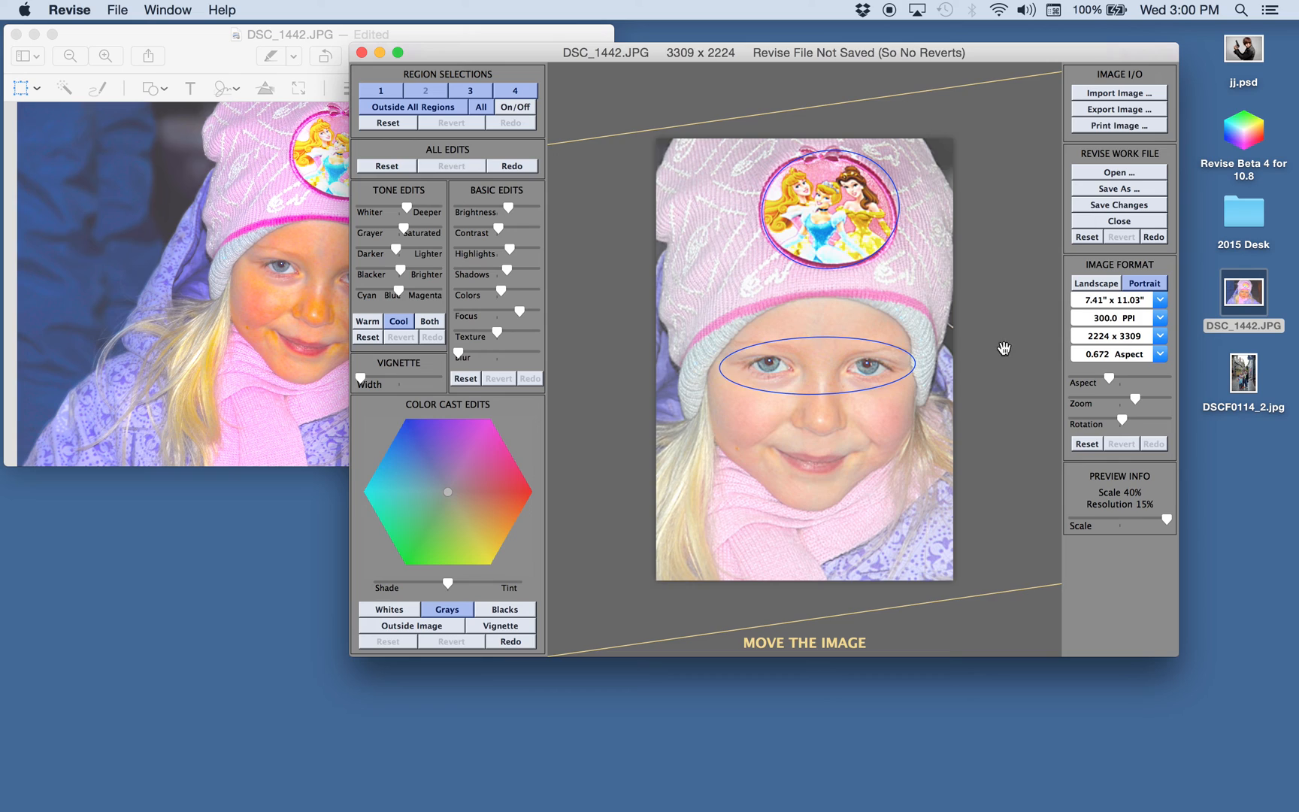
Set the image size to 8 x 10 inches and the resolution to 150 PPI.
left_click(1119, 301)
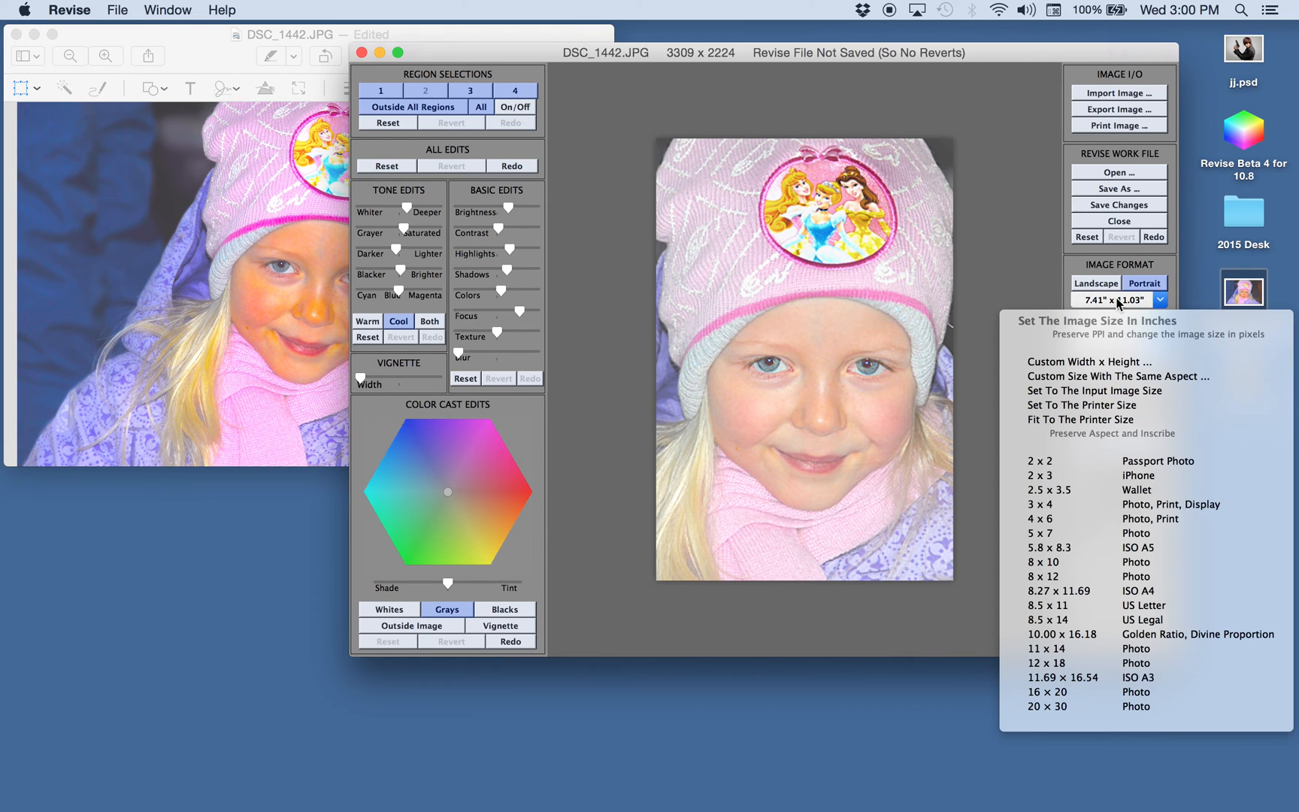
left_click(1101, 567)
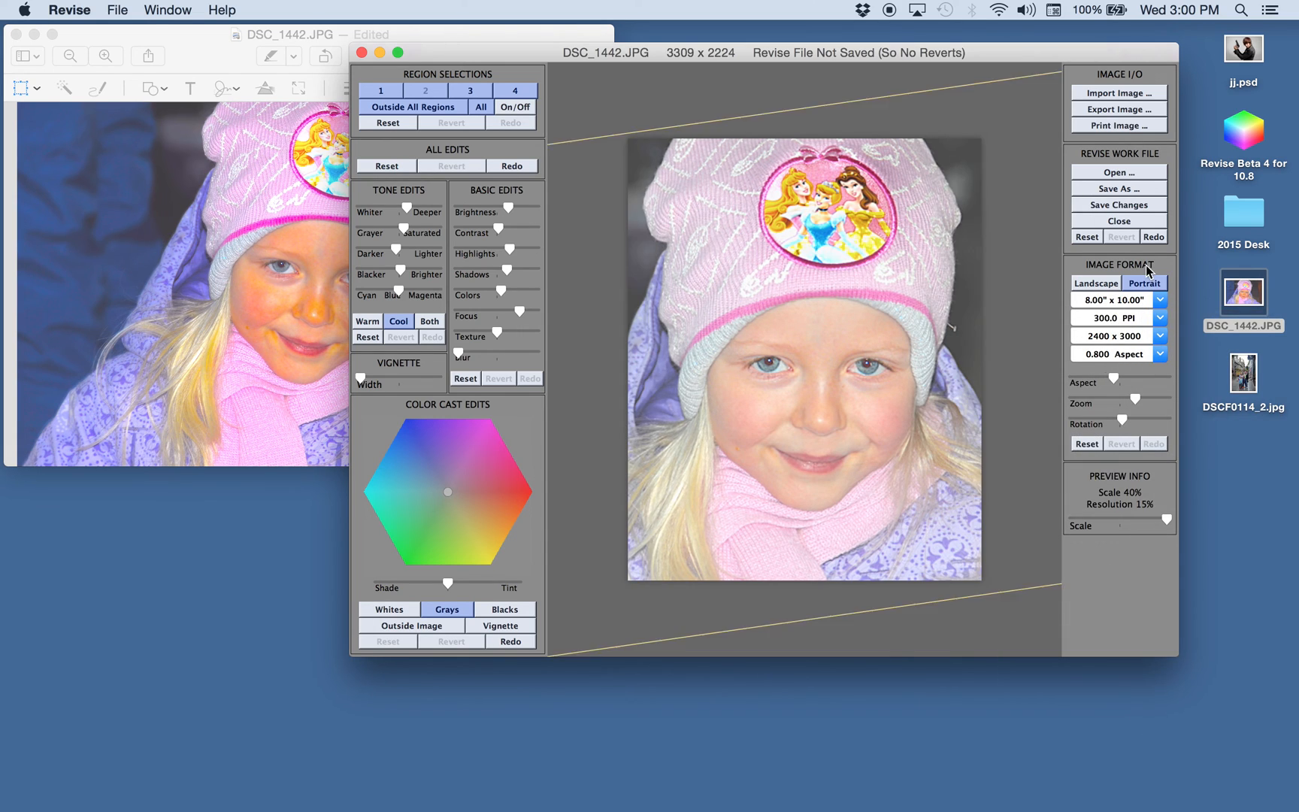
left_click(1109, 318)
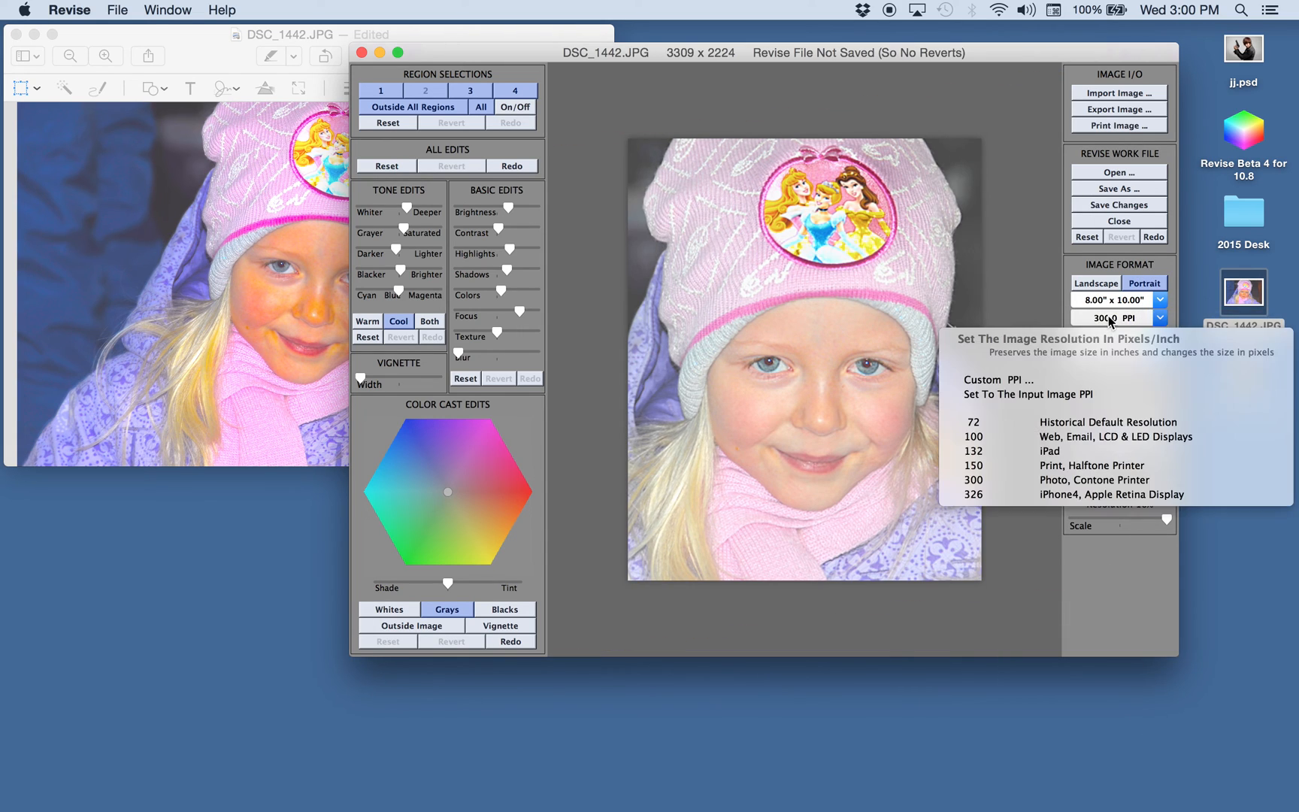
left_click(1082, 470)
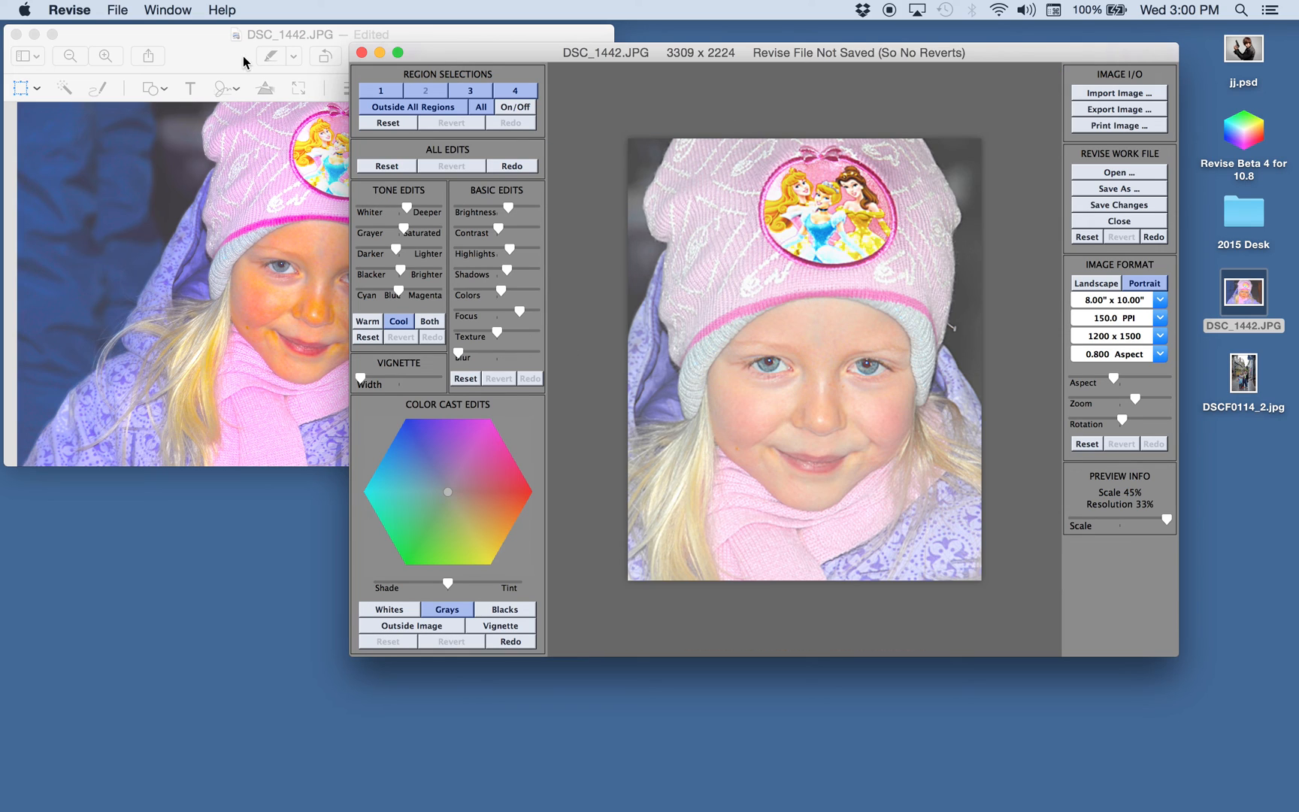
Set up the page for the Canon PRO-100 series on borderless US Letter paper and check the print preview without printing.
left_click(119, 11)
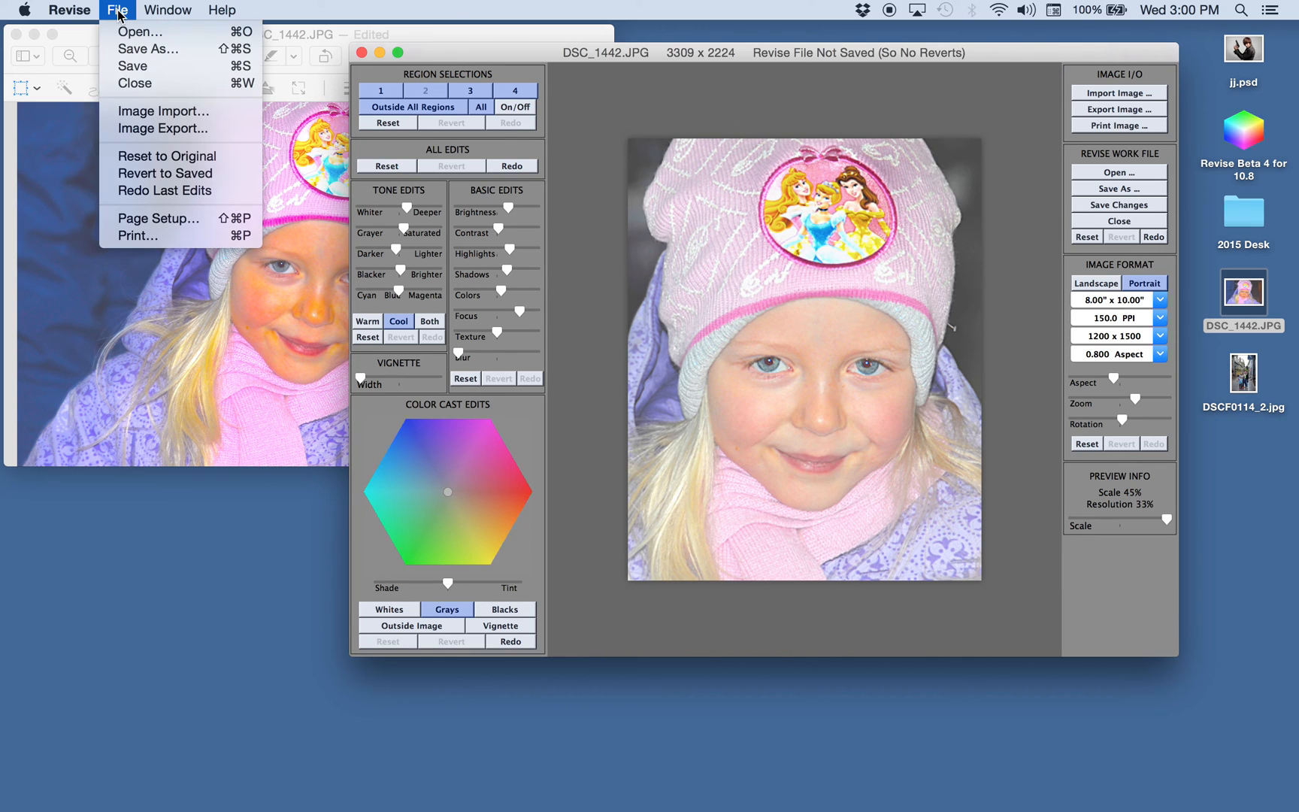
left_click(147, 218)
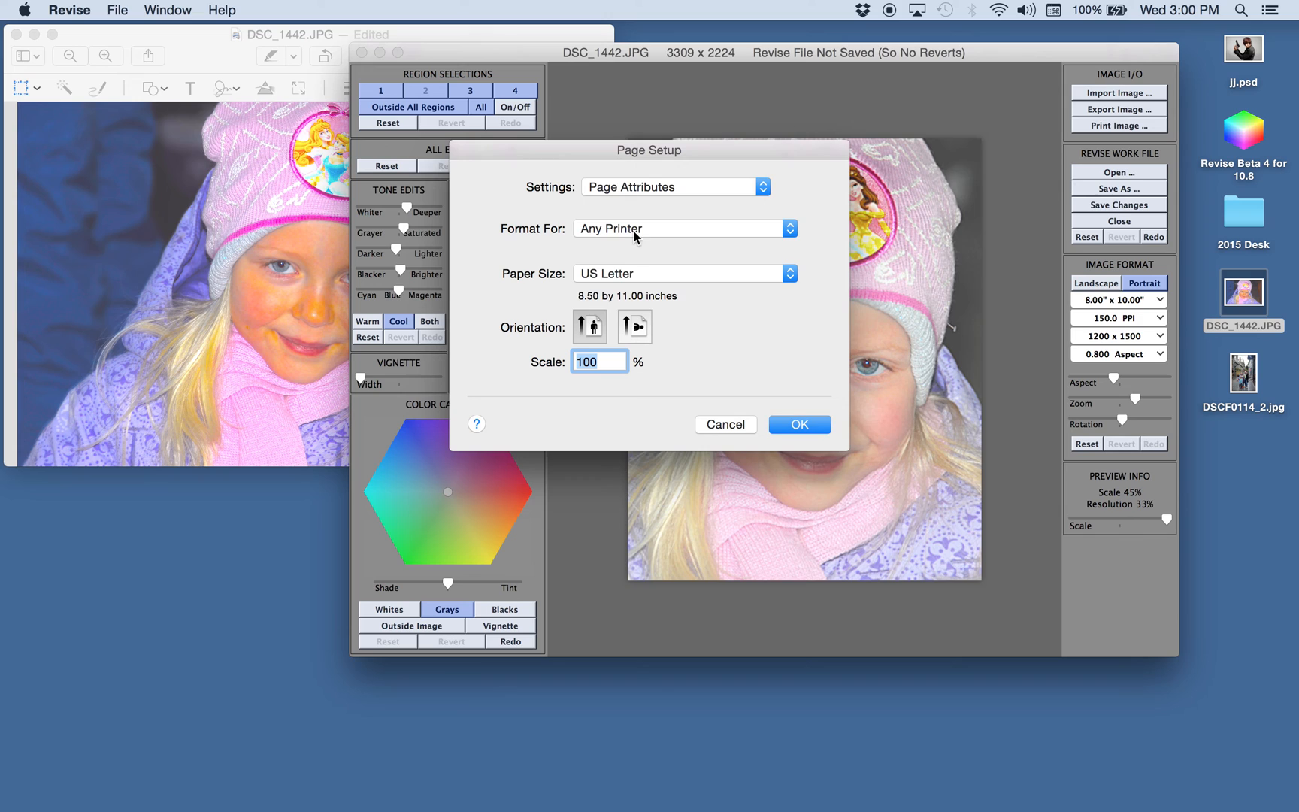
left_click(635, 234)
left_click(641, 273)
left_click(646, 268)
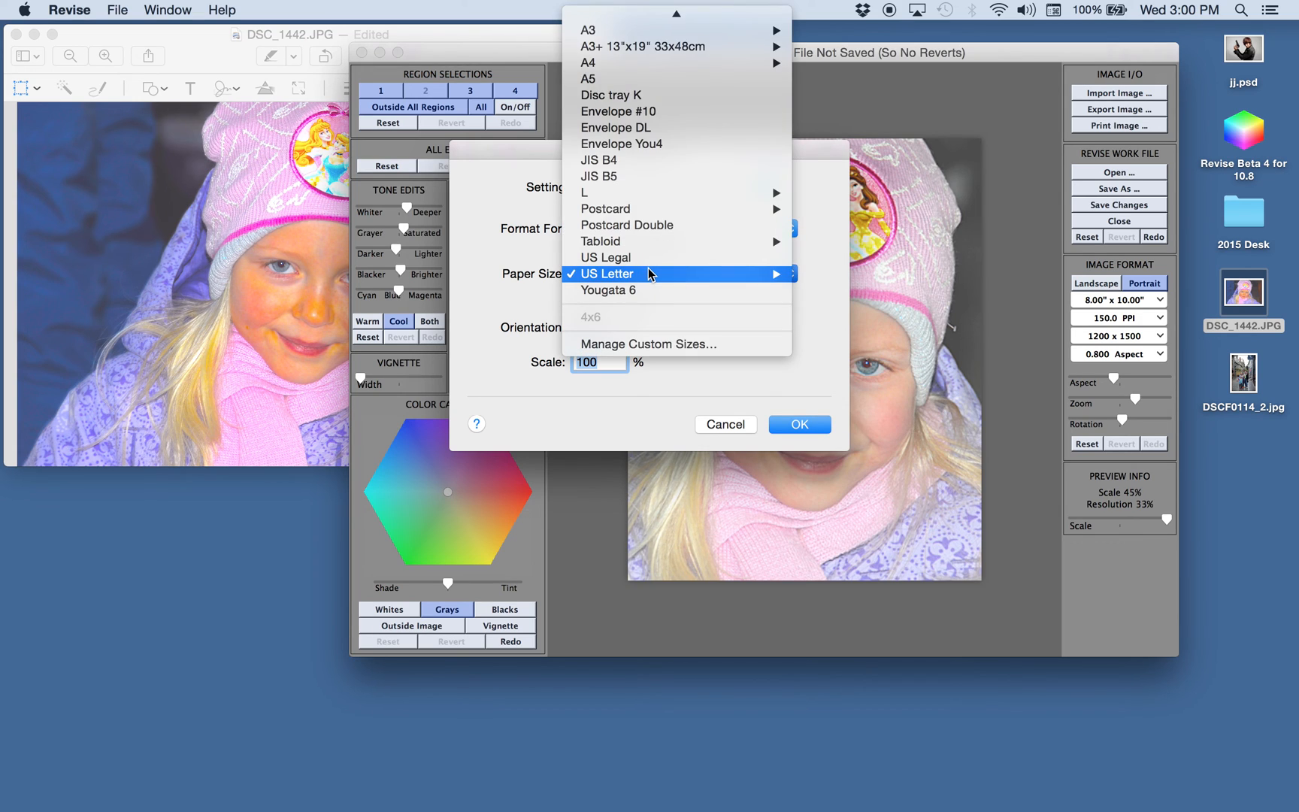
mouse_move(757, 271)
left_click(836, 308)
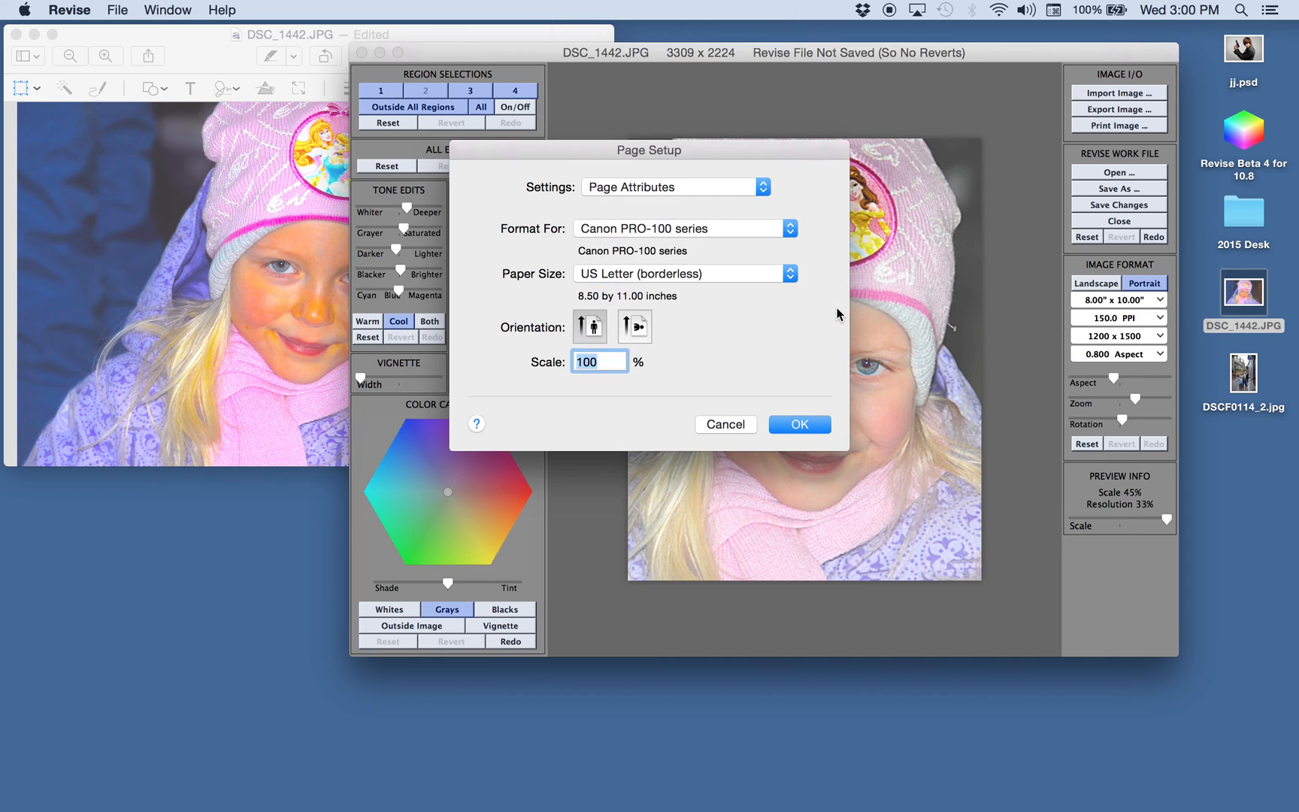
left_click(790, 425)
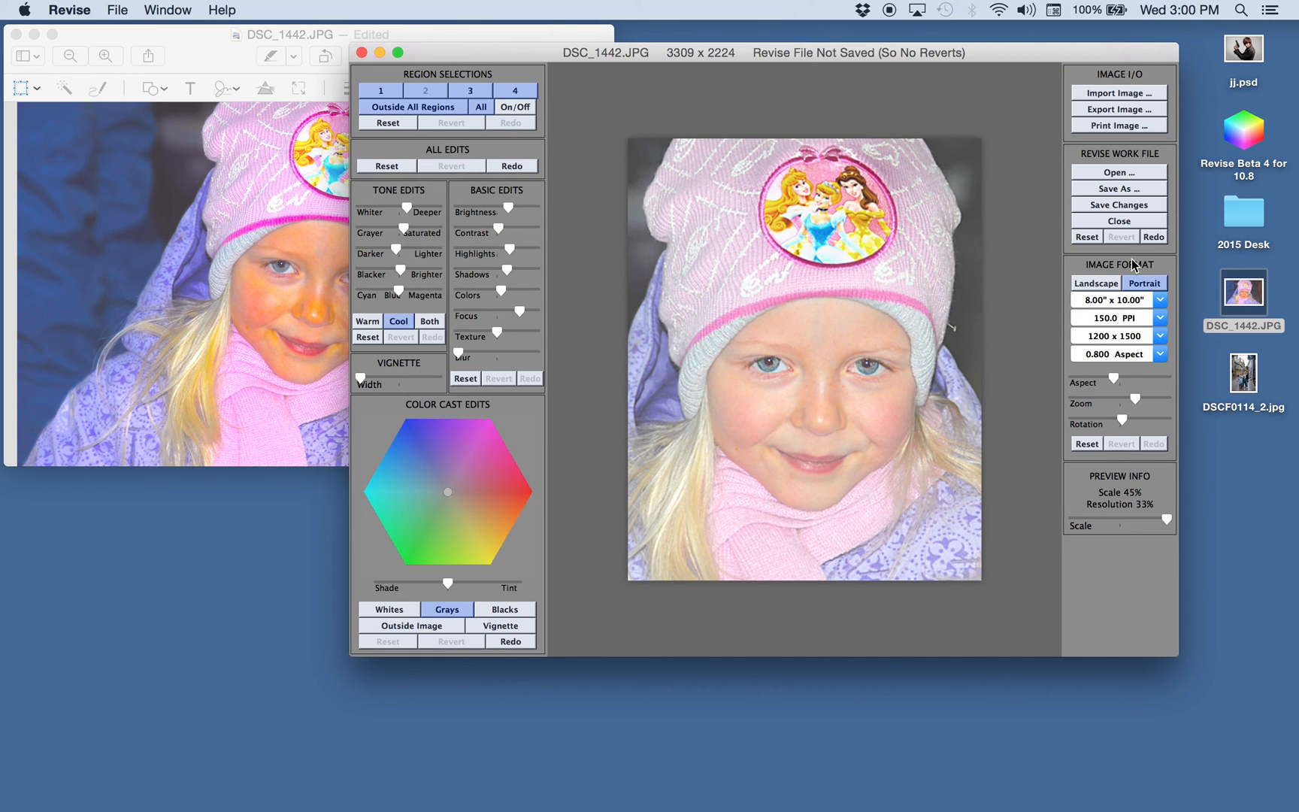
left_click(1122, 129)
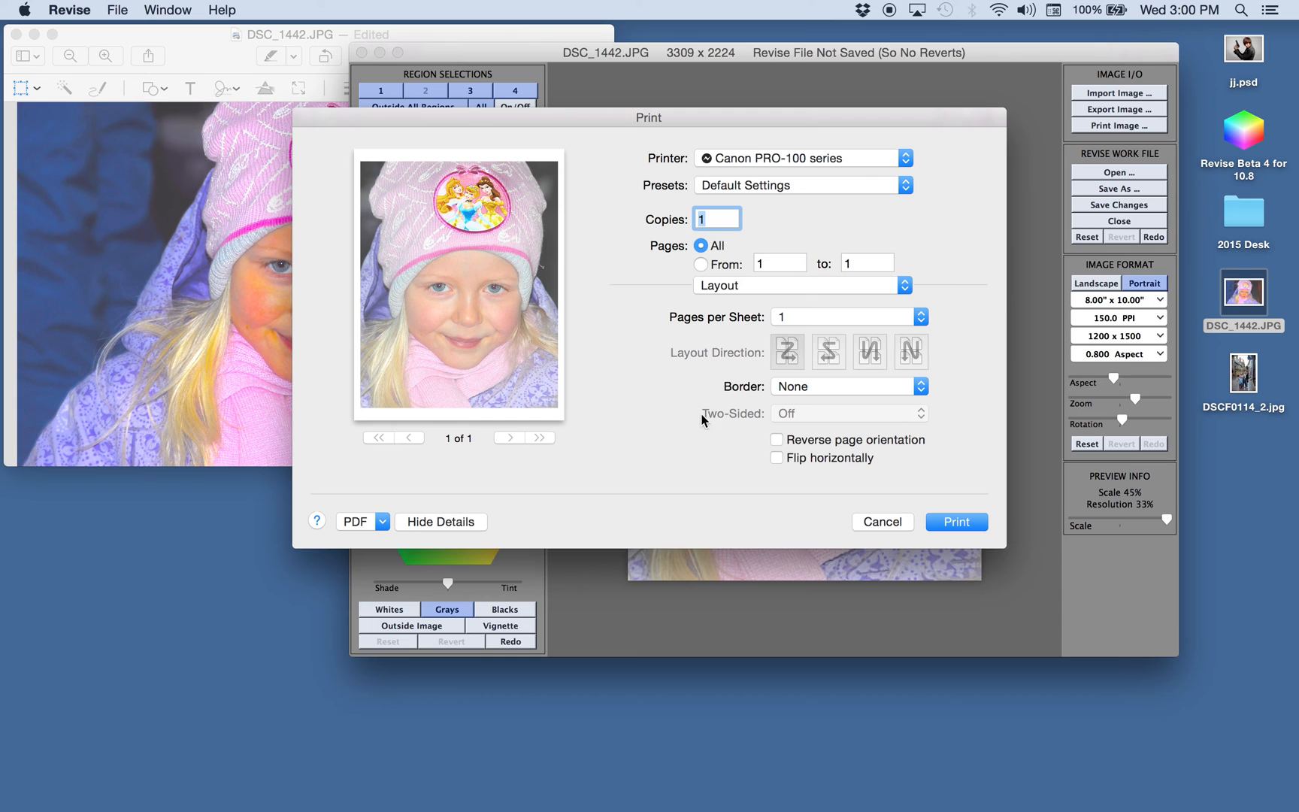
left_click(883, 521)
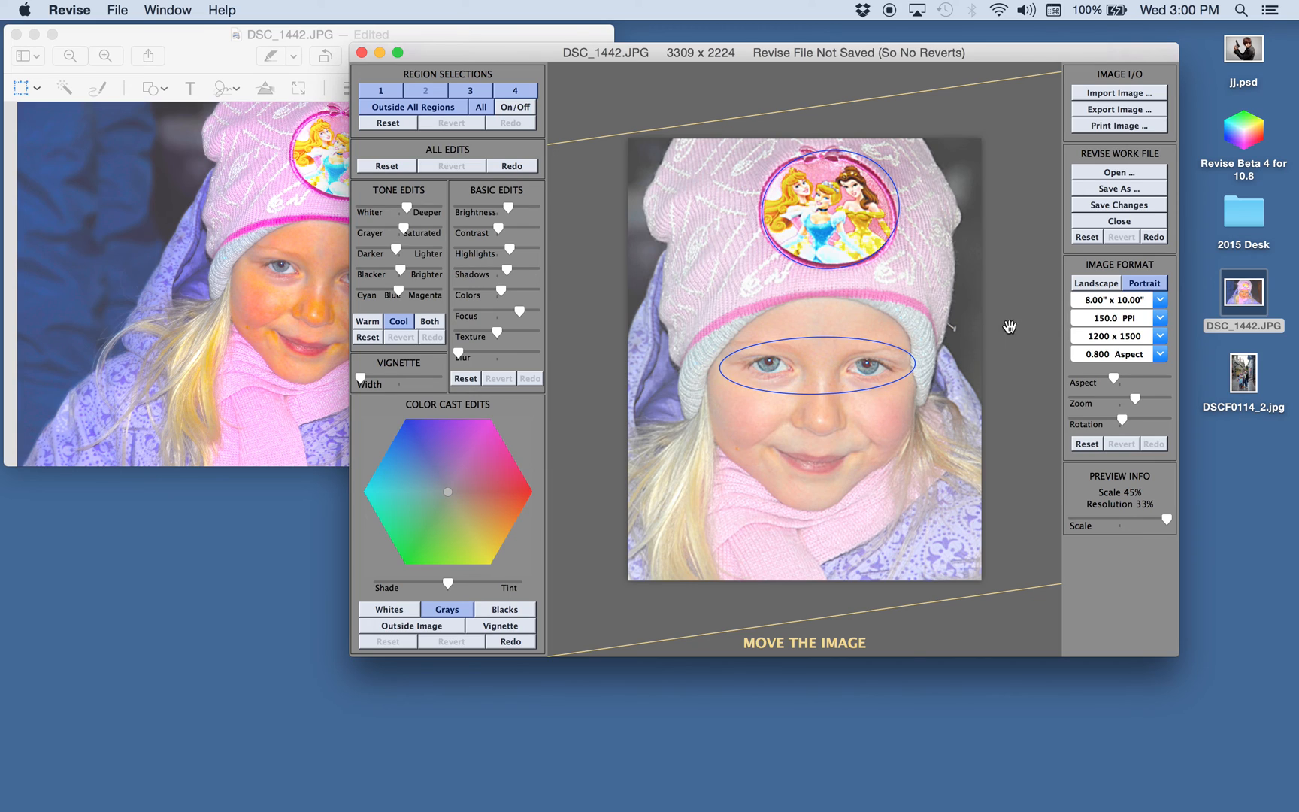
Set the image size to 4 x 6 inches and the resolution to 100 PPI.
left_click(1121, 302)
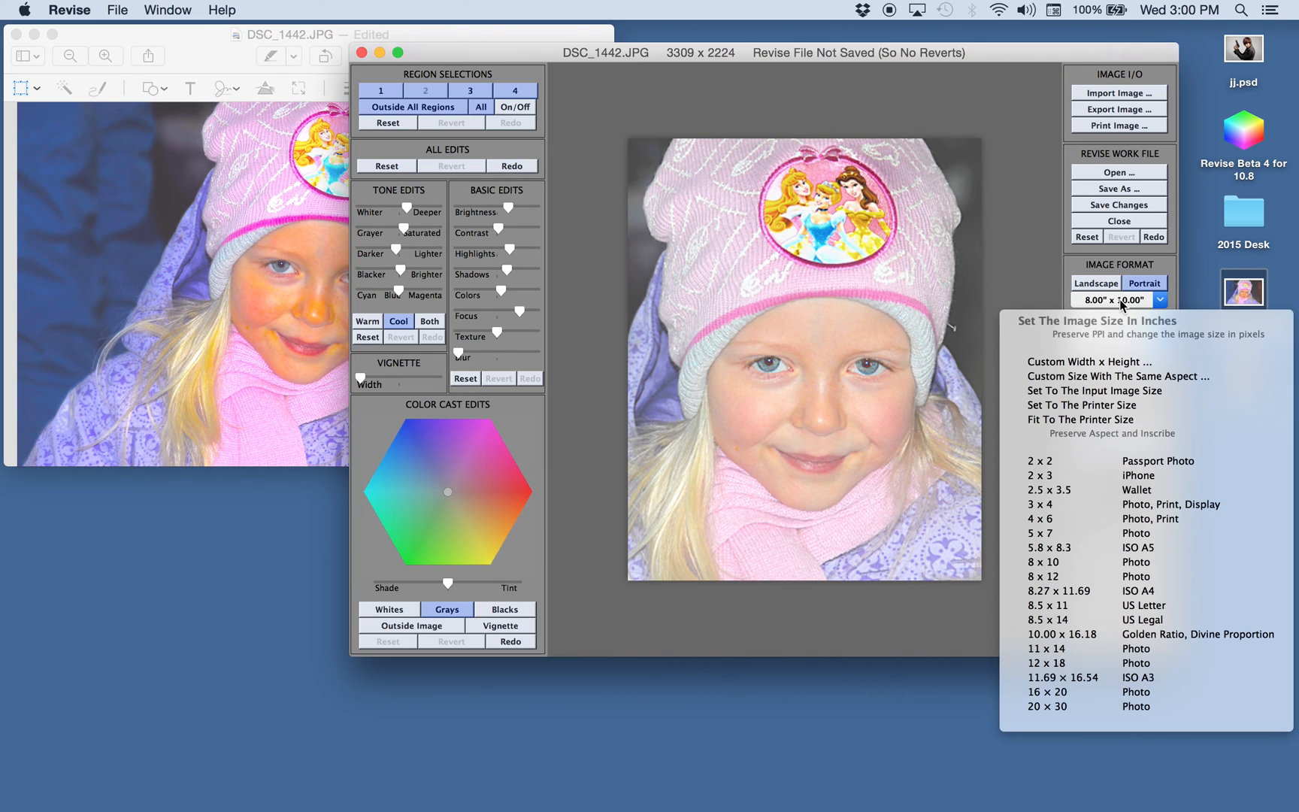
left_click(1126, 519)
left_click(1125, 319)
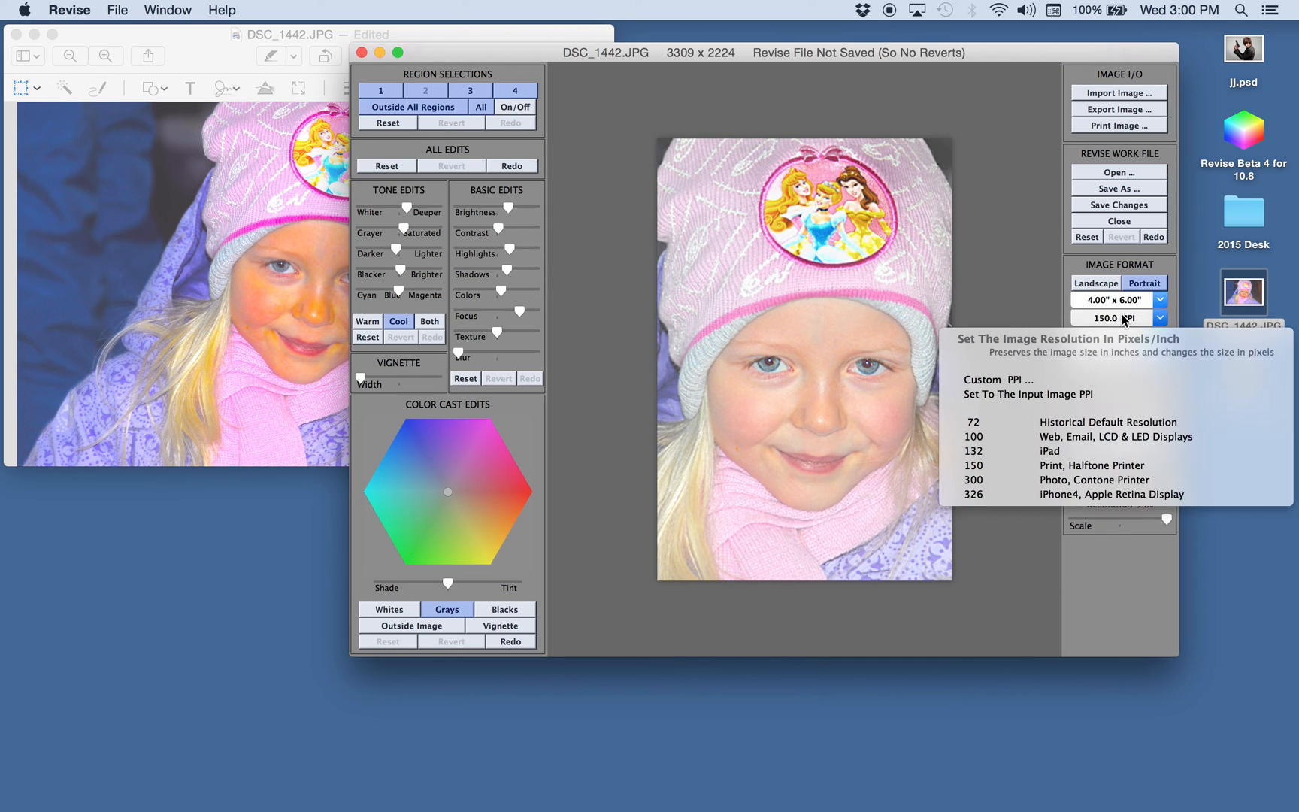
left_click(1090, 444)
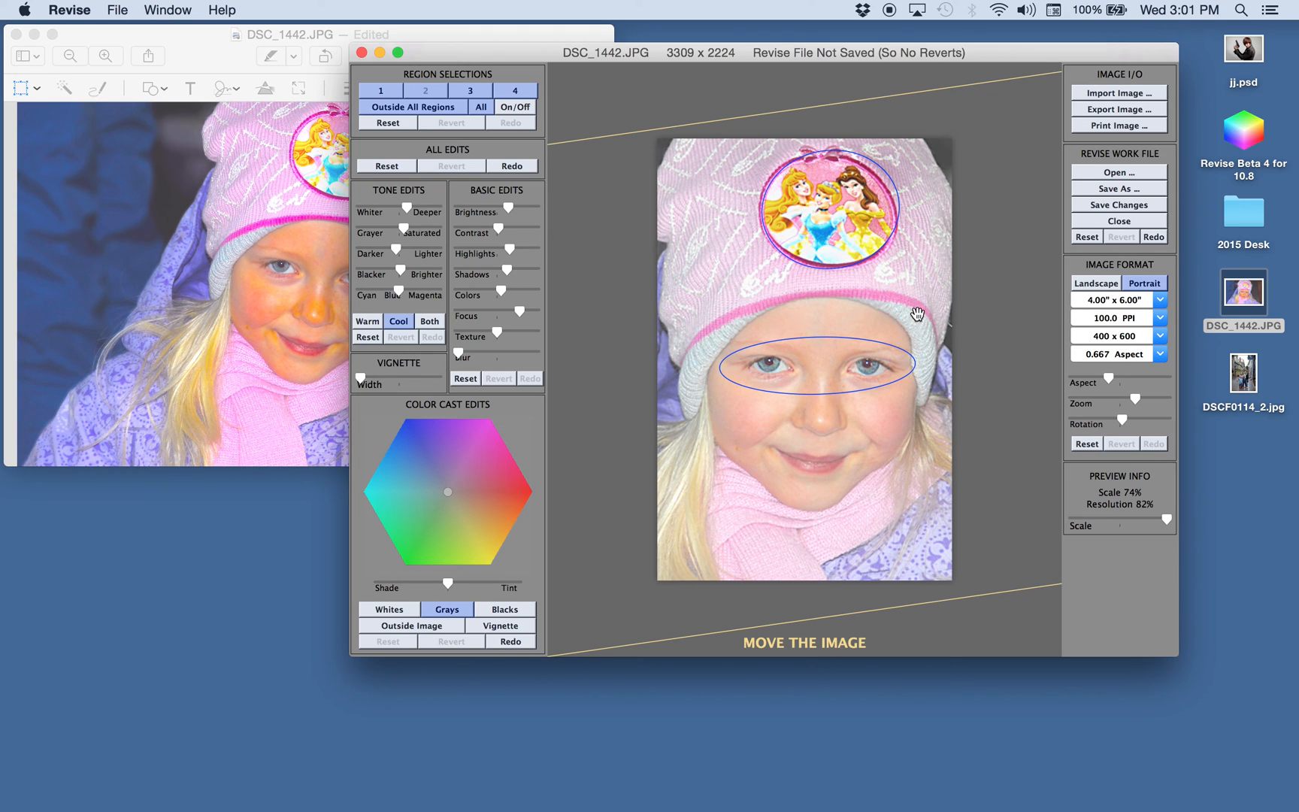
Export the image to the Desktop in JPEG format under the name pic.
left_click(1114, 109)
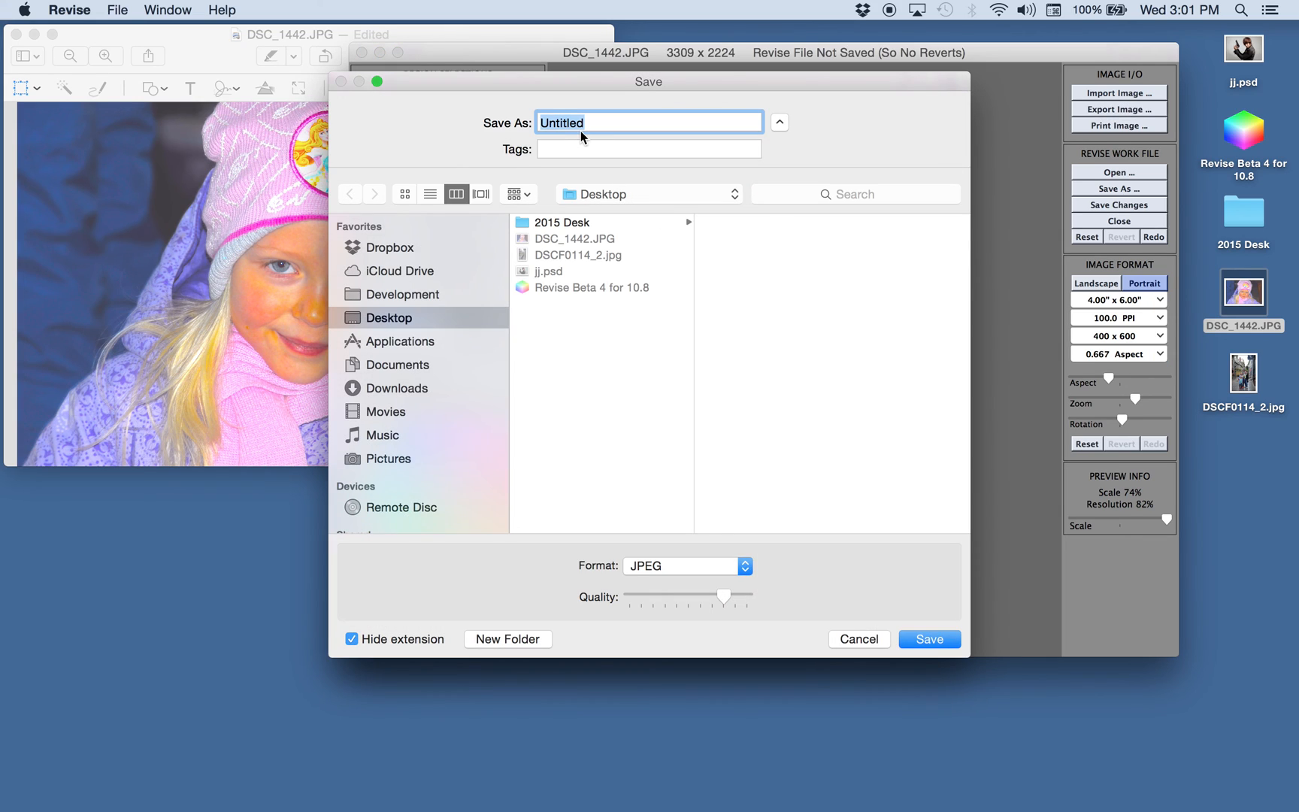
type("pic")
left_click(925, 639)
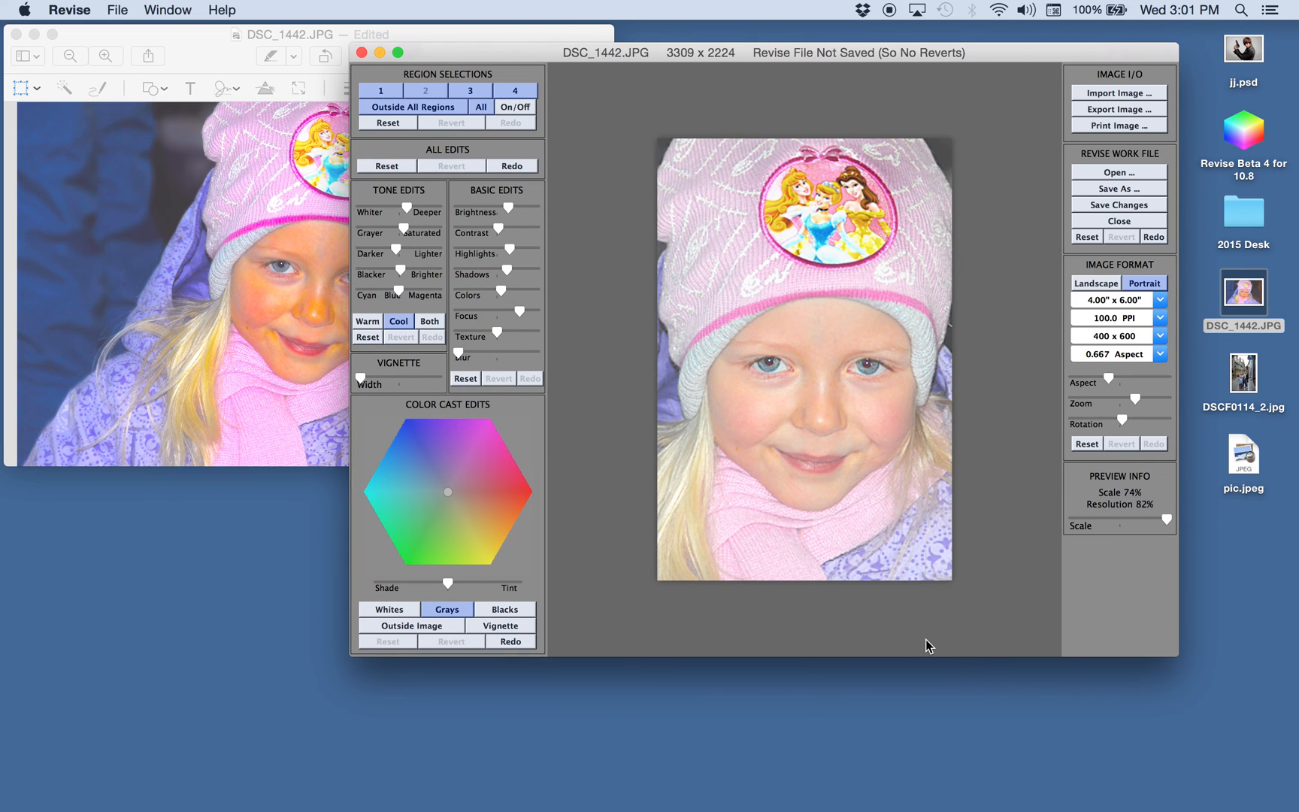
Open the exported pic.jpeg in Preview to check it, close it and return to Revise.
double_click(1245, 459)
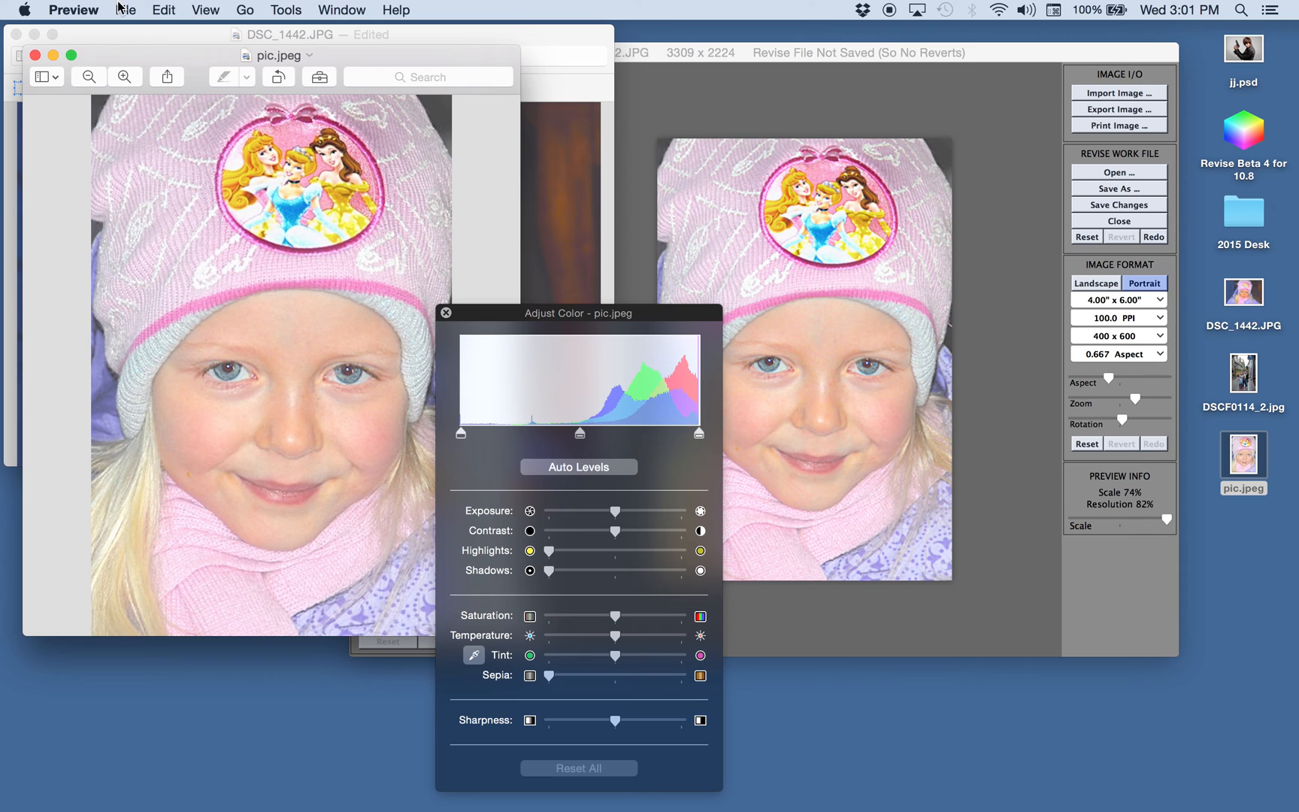
left_click(34, 56)
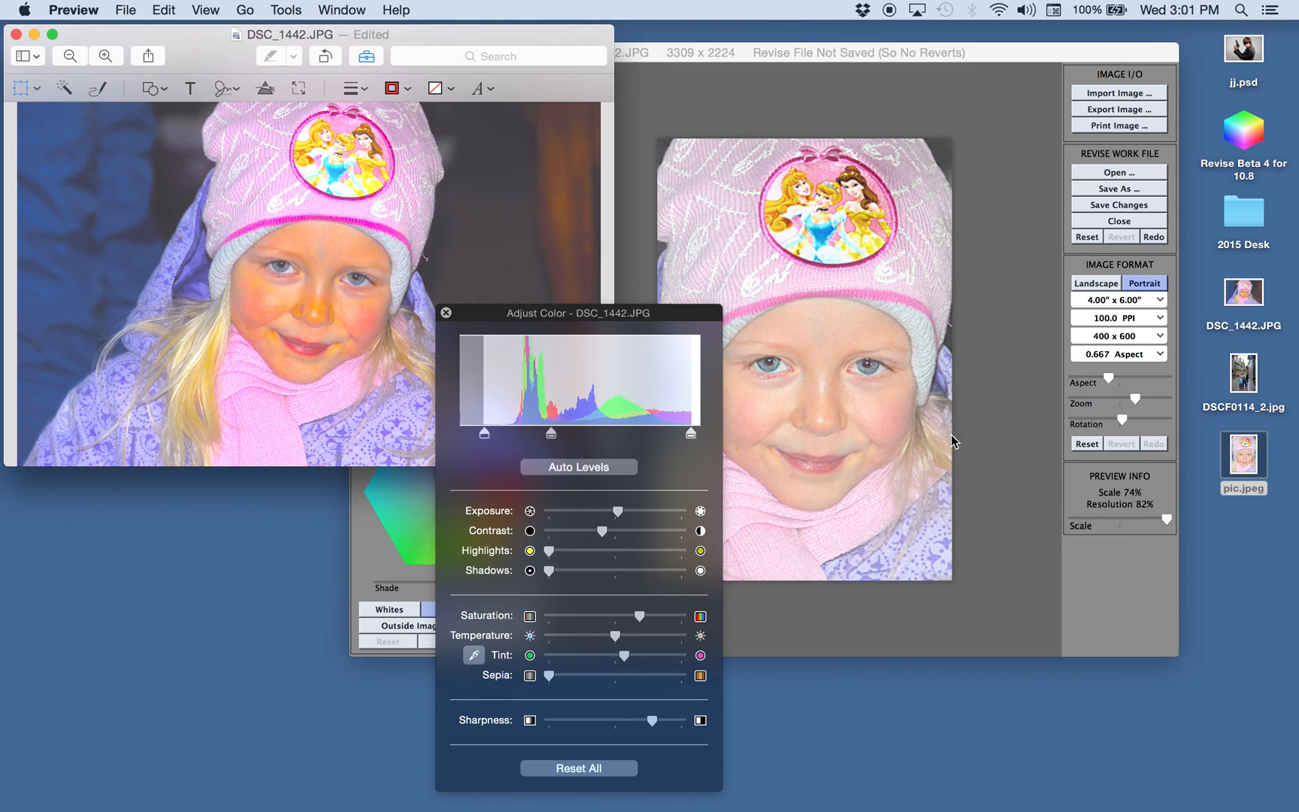
left_click(960, 454)
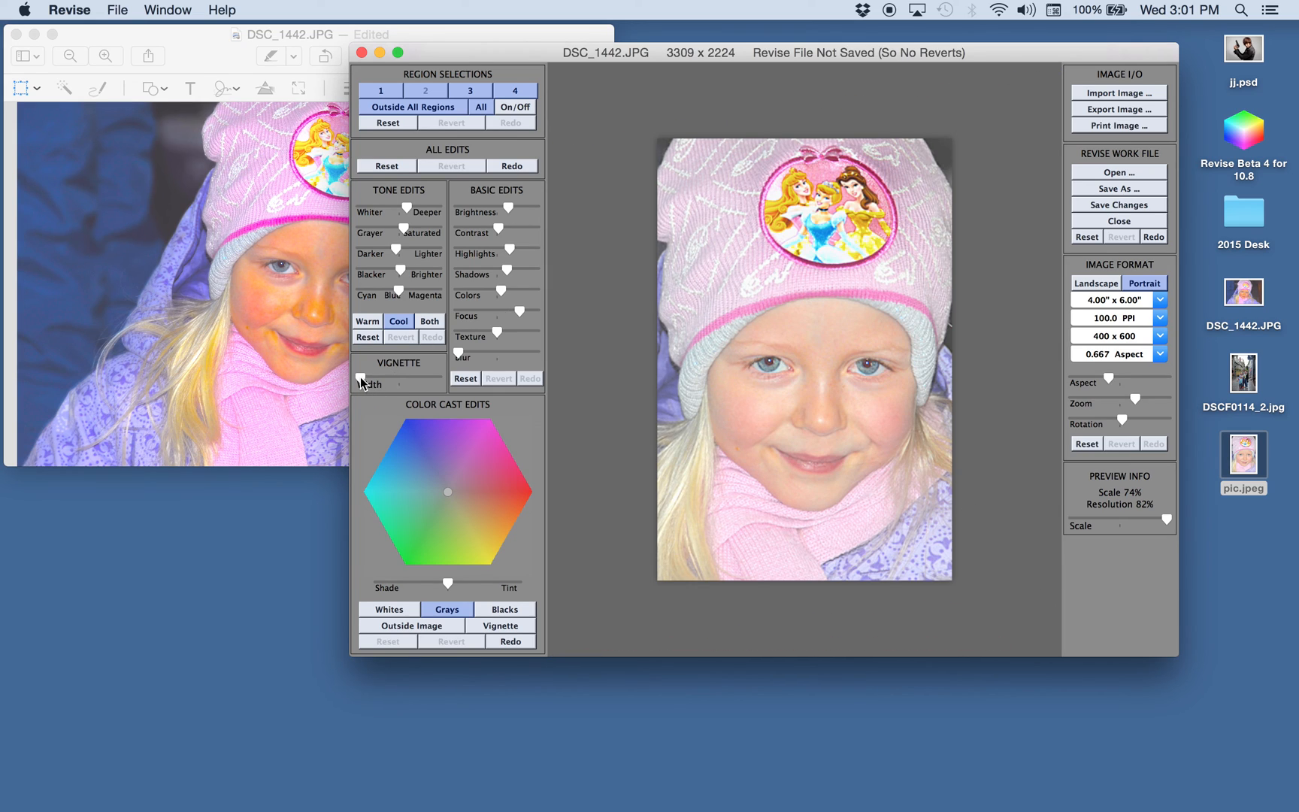
Add a moderately wide vignette around the portrait, lighten its tint and give it a soft reddish color cast.
mouse_move(360, 376)
left_mouse_down()
mouse_move(466, 376)
mouse_move(348, 376)
mouse_move(385, 382)
left_mouse_up()
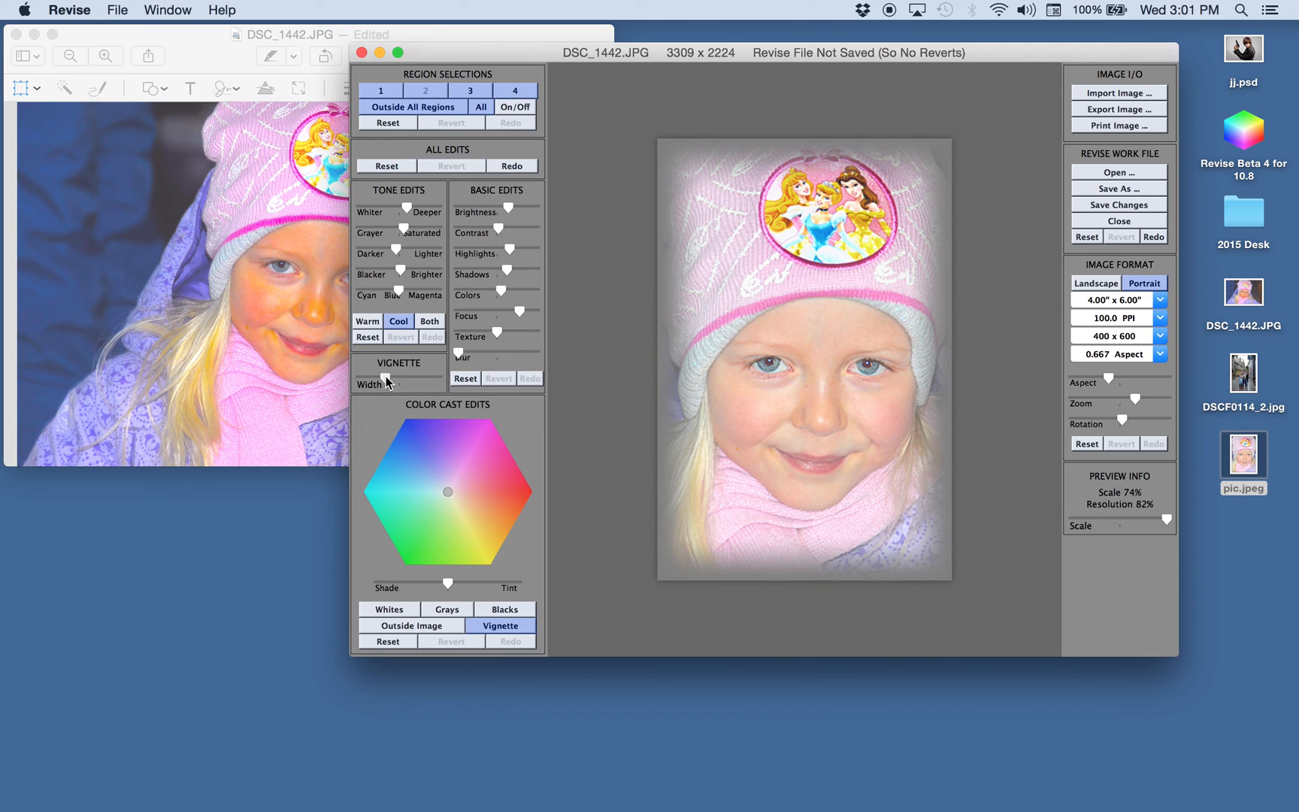
mouse_move(448, 588)
left_mouse_down()
mouse_move(377, 588)
mouse_move(517, 584)
mouse_move(464, 579)
left_mouse_up()
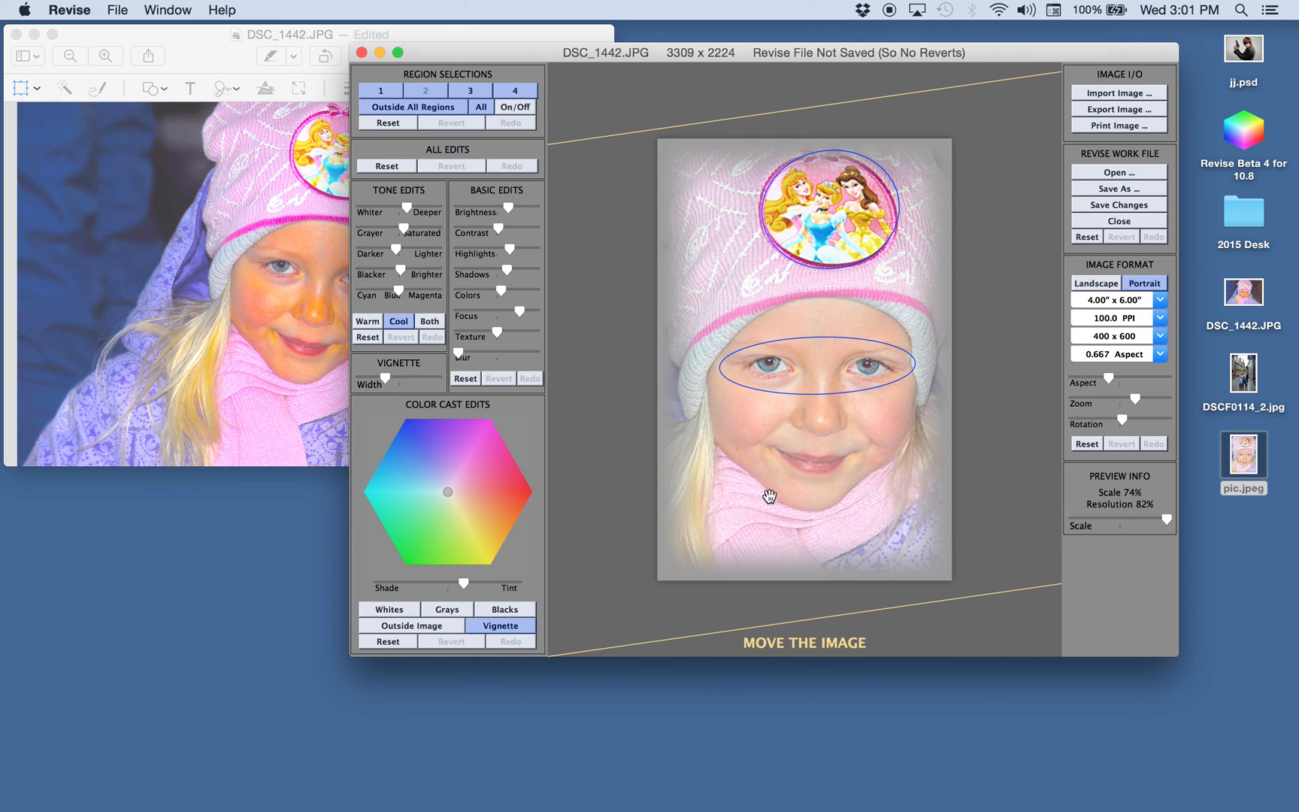
left_click(482, 498)
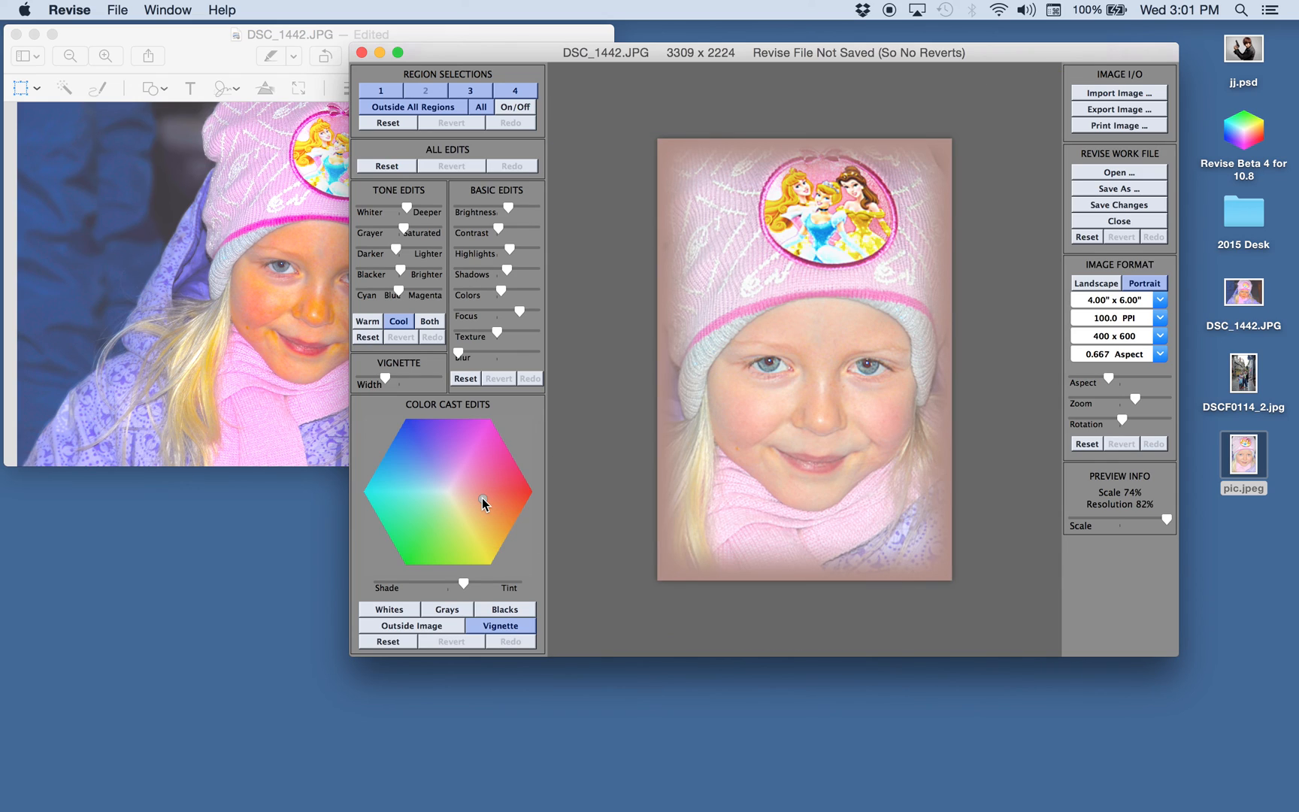
left_click_drag(467, 581, 471, 581)
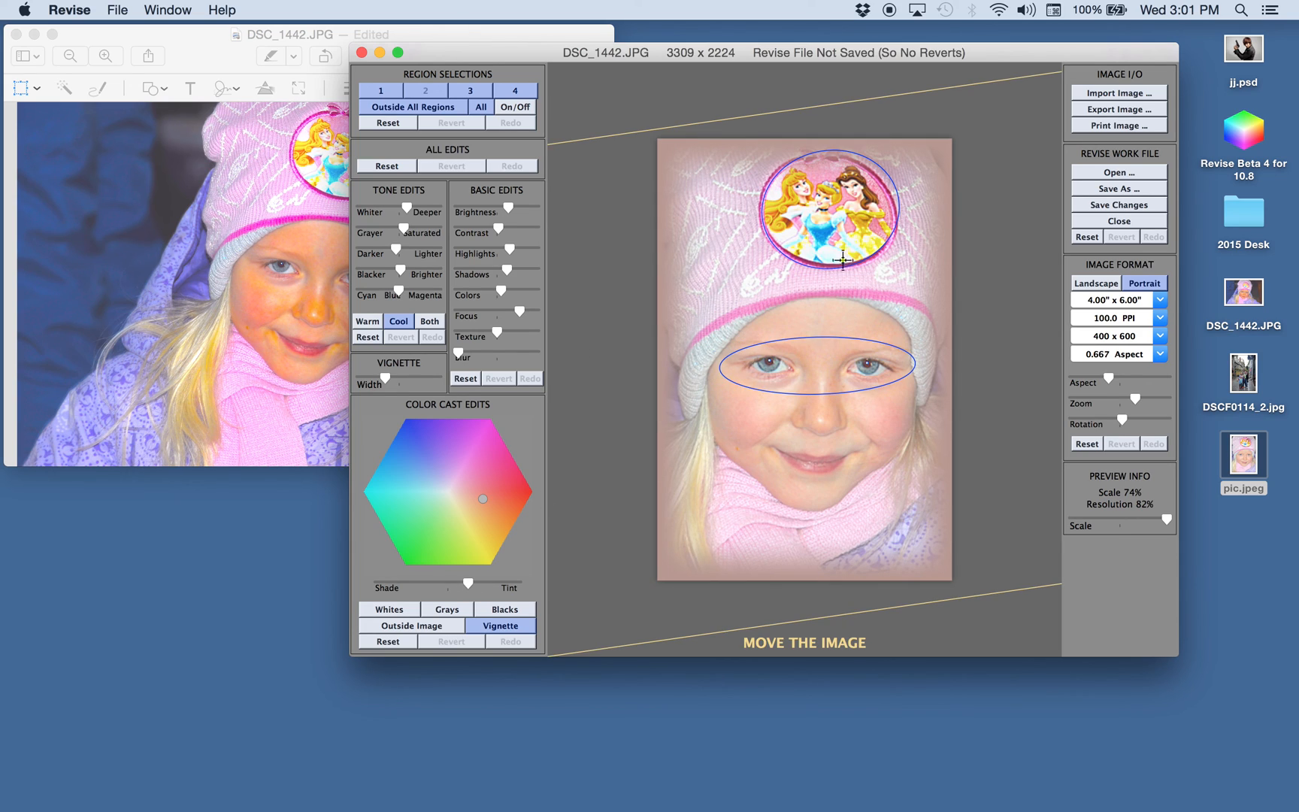
For region 4 on the hat emblem, raise Brightness and Shadows and reduce Contrast and Highlights.
left_click(823, 211)
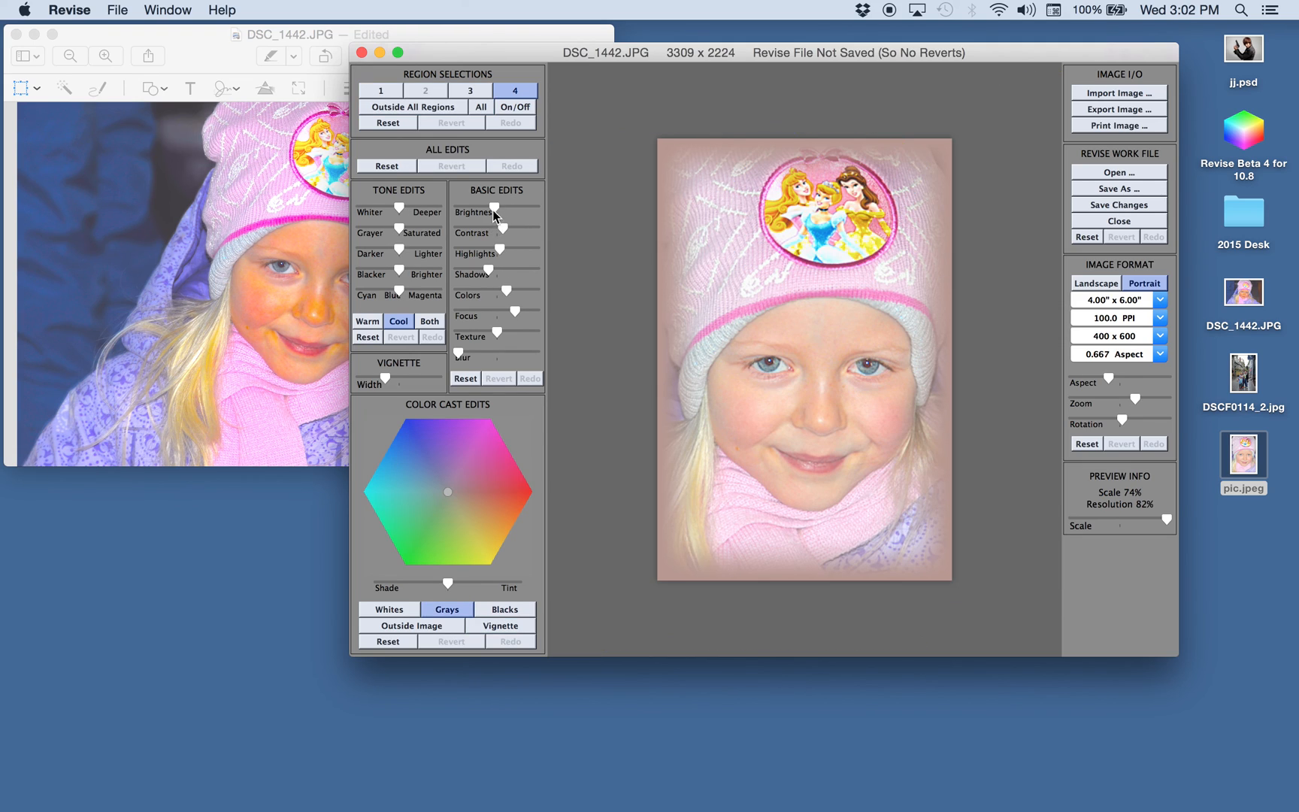
left_click_drag(494, 210, 514, 269)
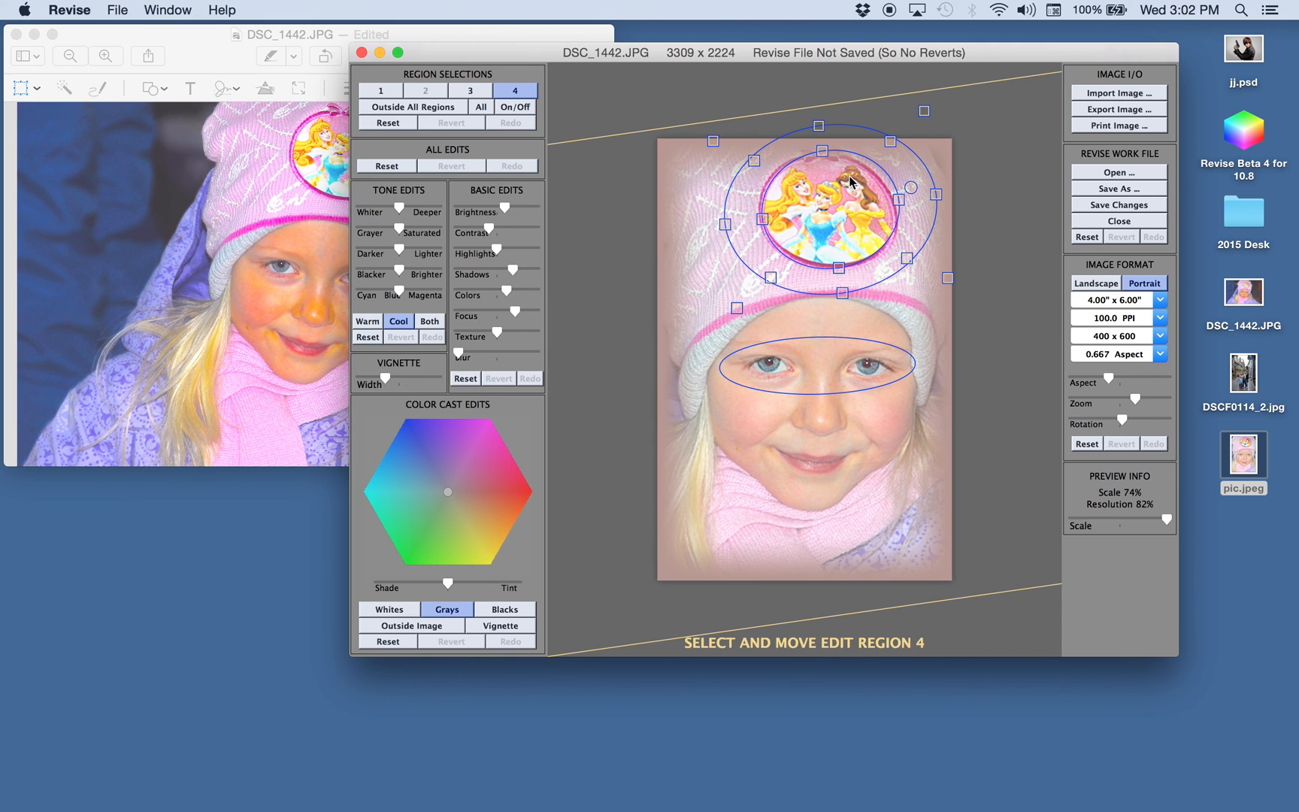
Move edit region 1 onto the girl's face, fit it around the face and tighten its blend distance.
left_click_drag(1168, 520, 1102, 520)
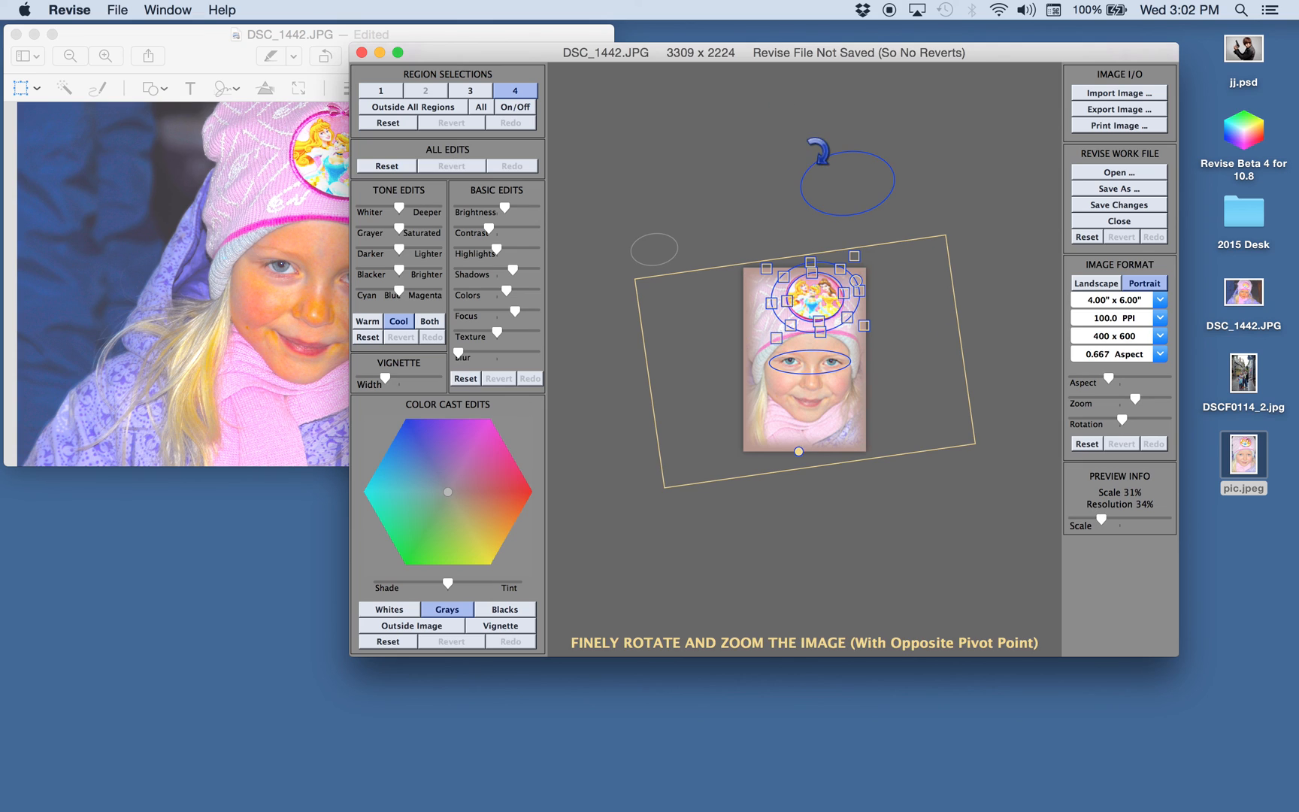
left_click_drag(847, 184, 830, 432)
left_click_drag(835, 349, 816, 372)
left_click_drag(703, 516, 741, 440)
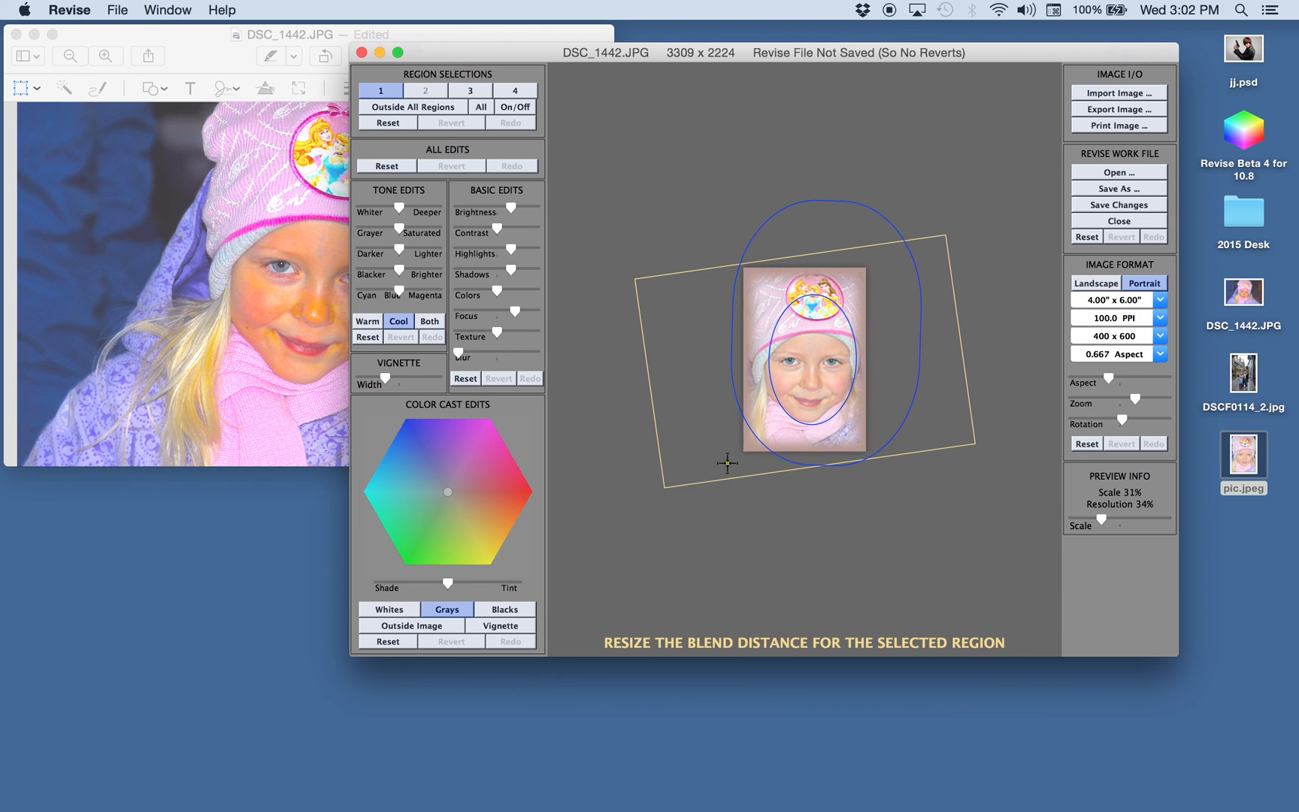
left_click_drag(923, 203, 892, 258)
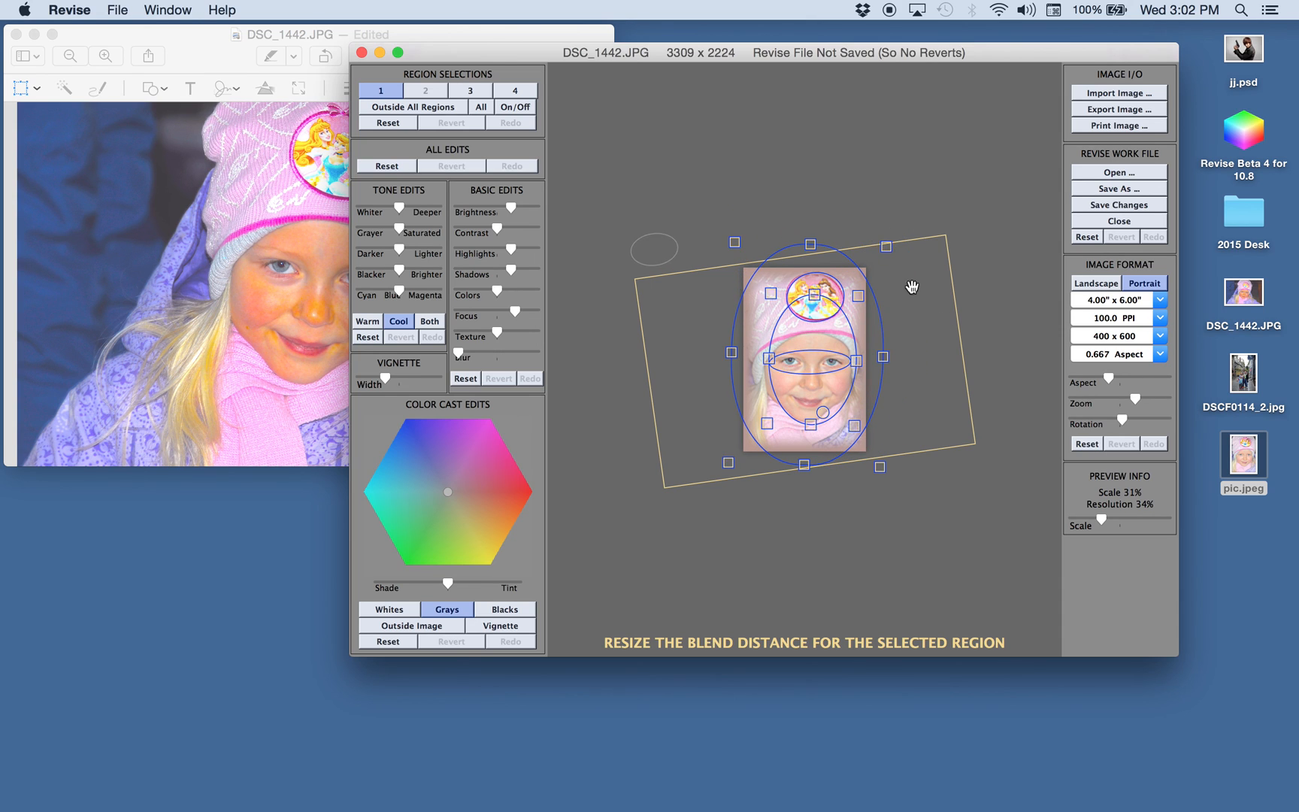
left_click_drag(1103, 523, 1166, 519)
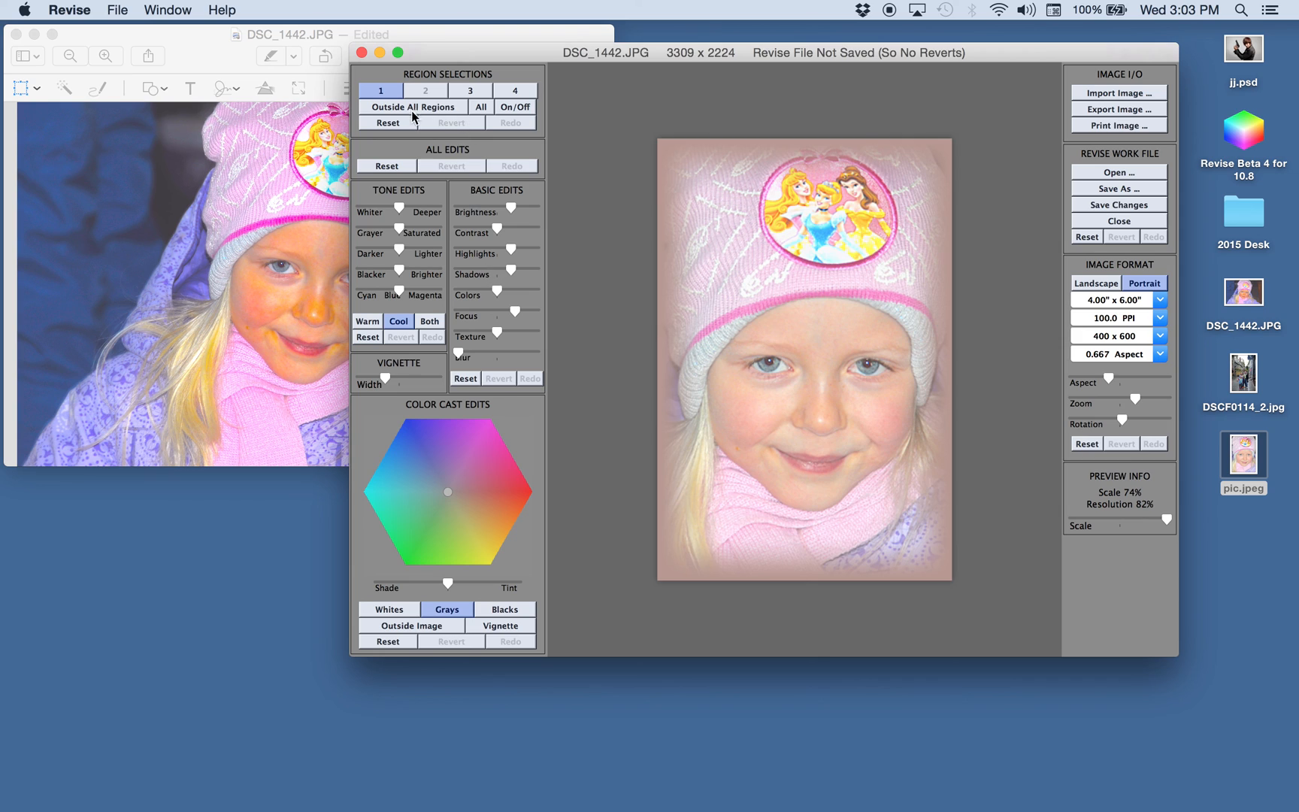
Select the area outside all regions, try a strong Blur on it and bring the Blur back to zero.
mouse_move(789, 338)
mouse_move(460, 355)
left_mouse_down()
mouse_move(500, 348)
mouse_move(457, 353)
left_mouse_up()
left_click(409, 106)
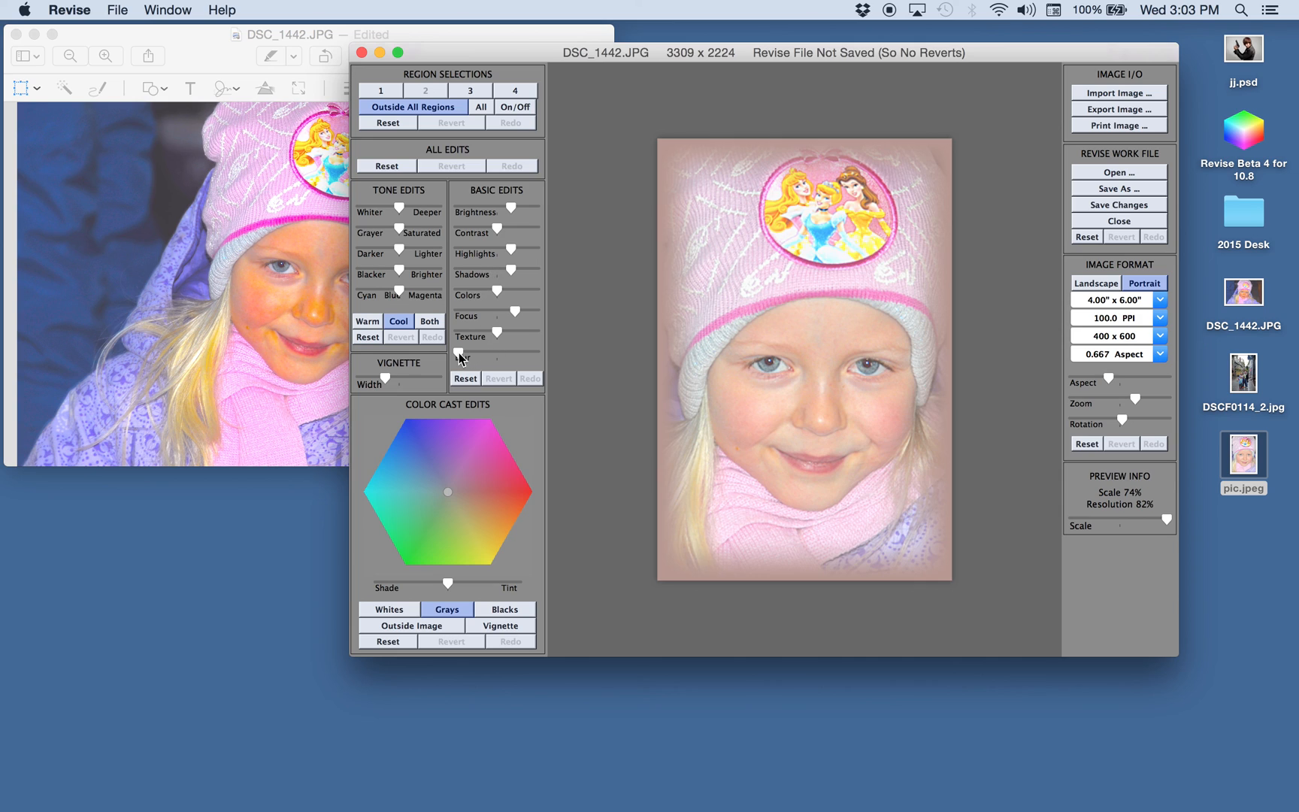
left_click_drag(460, 359, 516, 352)
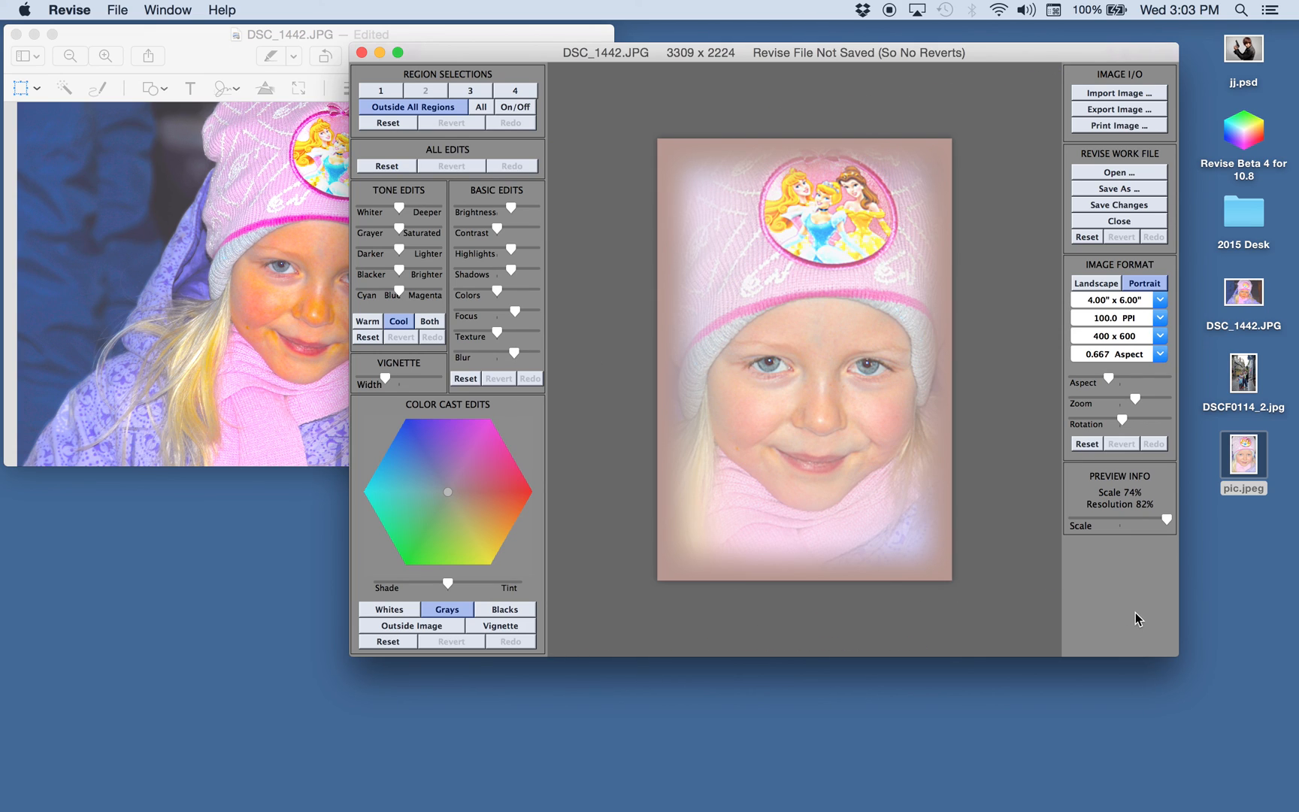
left_click_drag(510, 352, 423, 358)
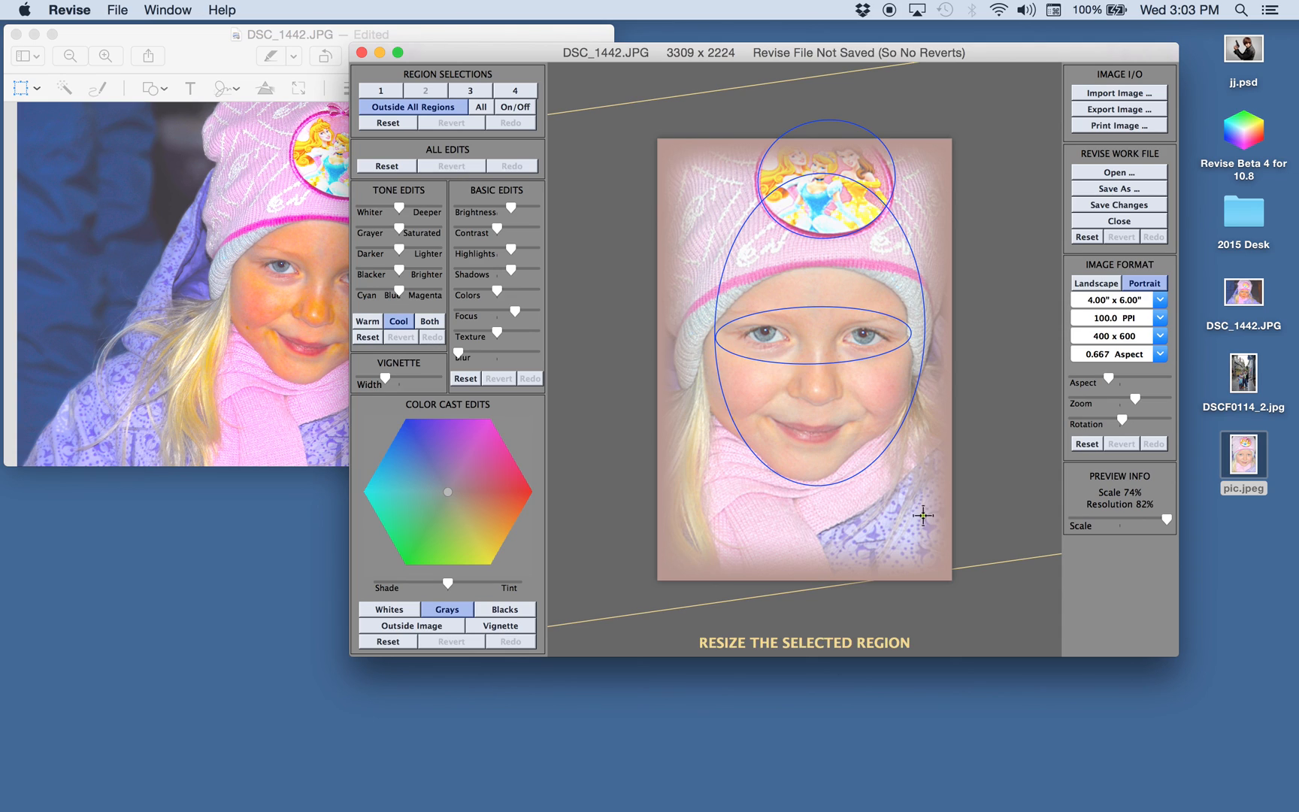
Deepen the tone of the area outside all regions, pulling it back slightly from the strongest setting.
left_click_drag(398, 212, 433, 210)
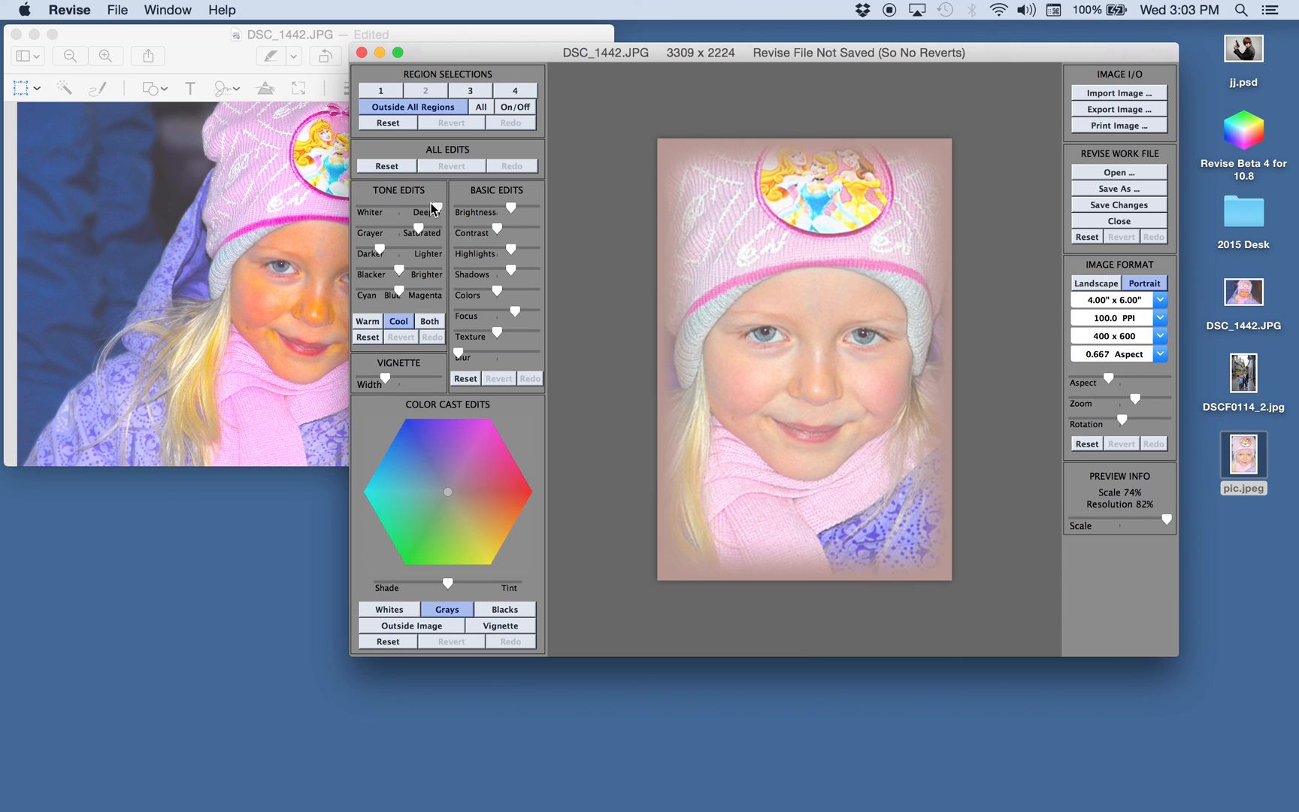
left_click_drag(433, 210, 424, 209)
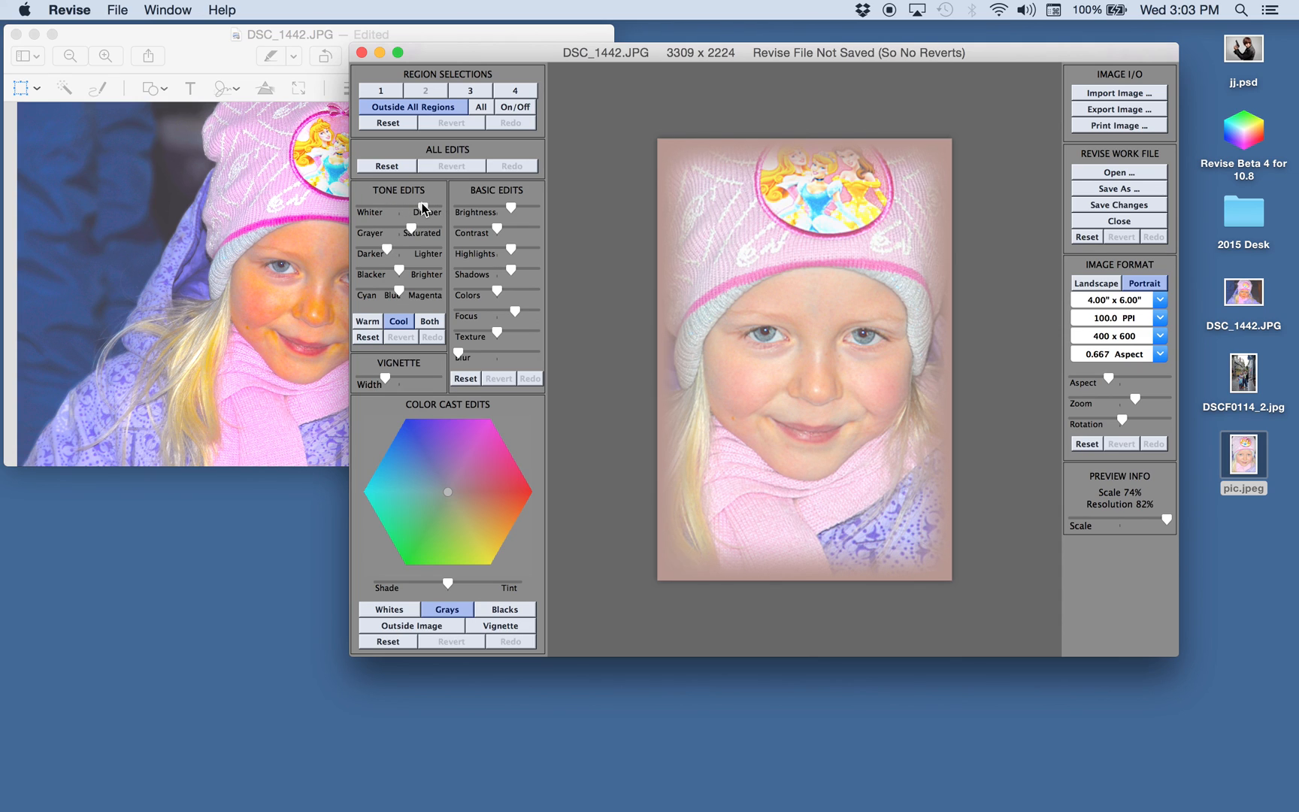